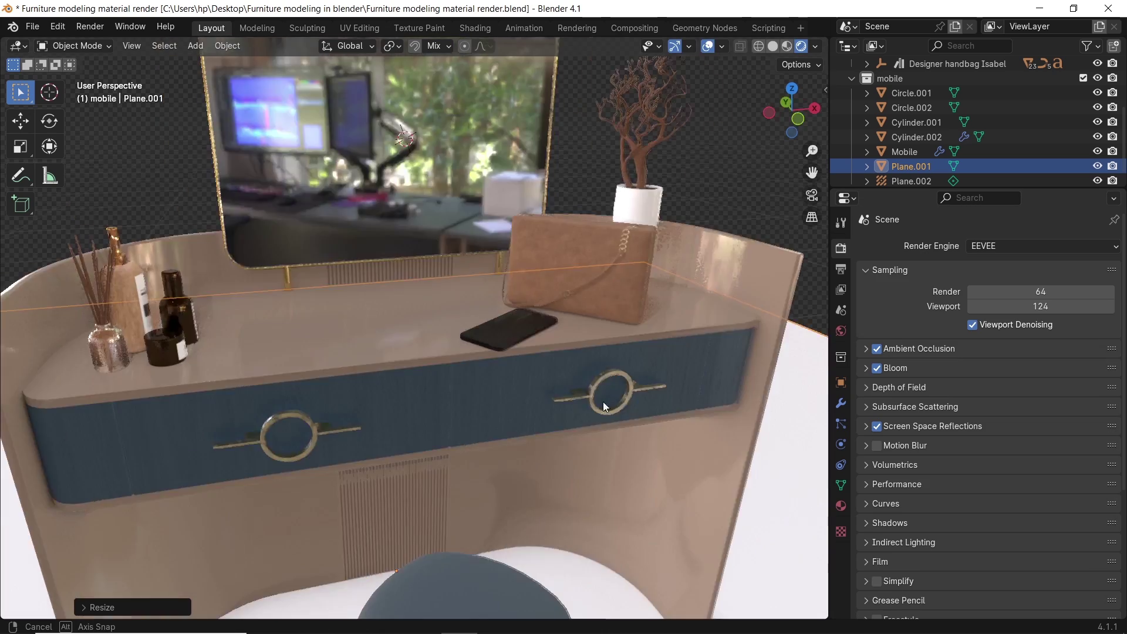
middle_drag(604, 401, 537, 477)
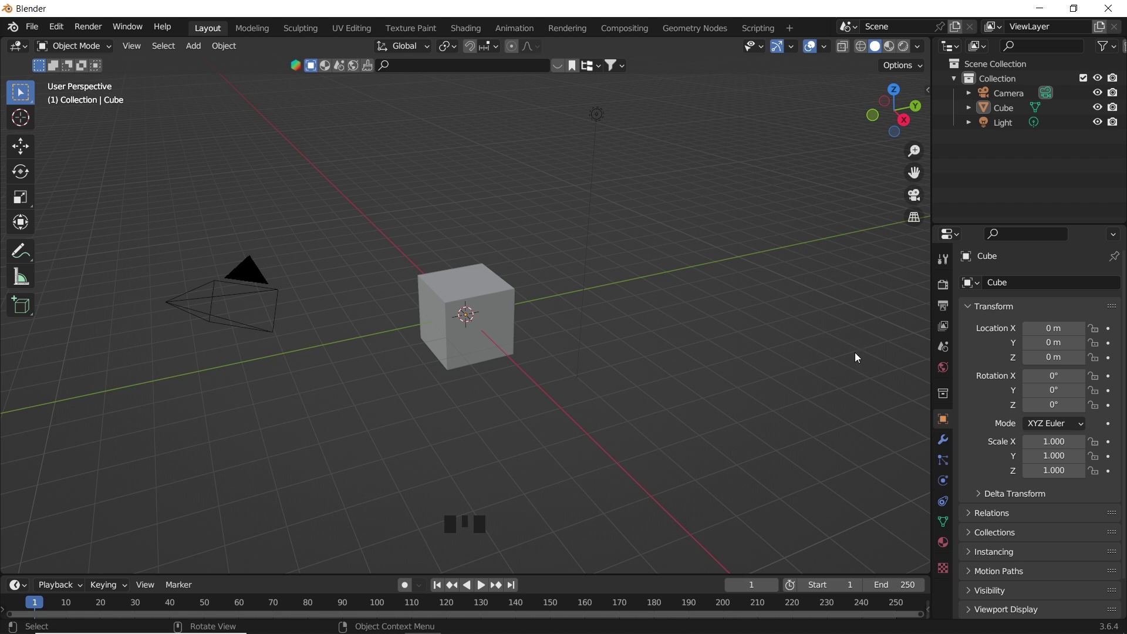
Step: Delete the default camera, cube and light from the scene
drag(724, 196, 256, 362)
key(x)
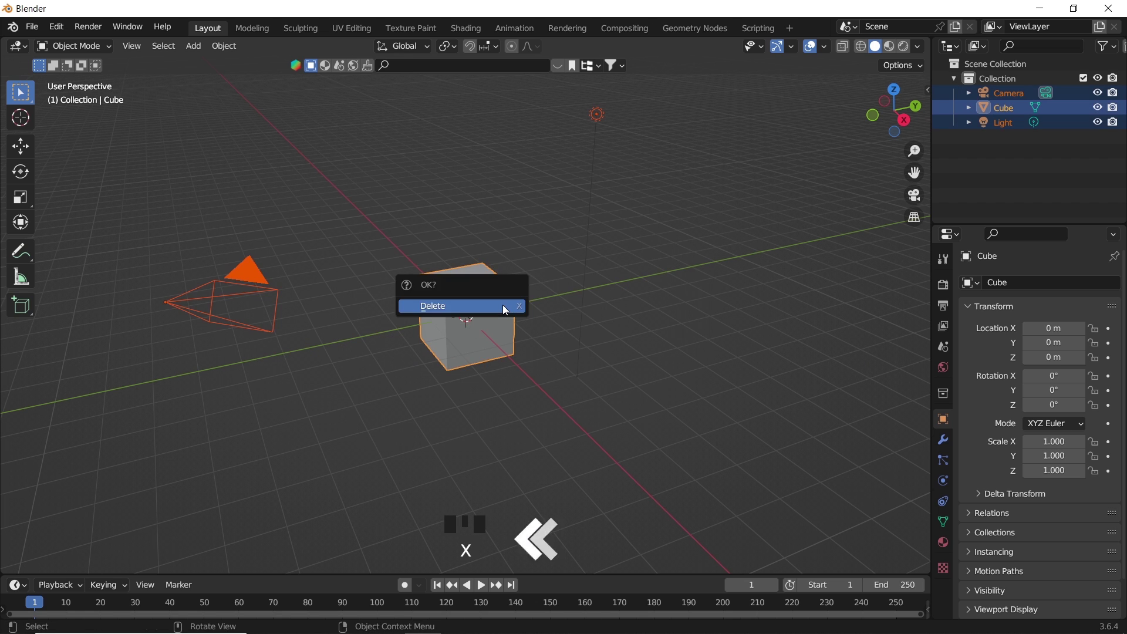
click(503, 305)
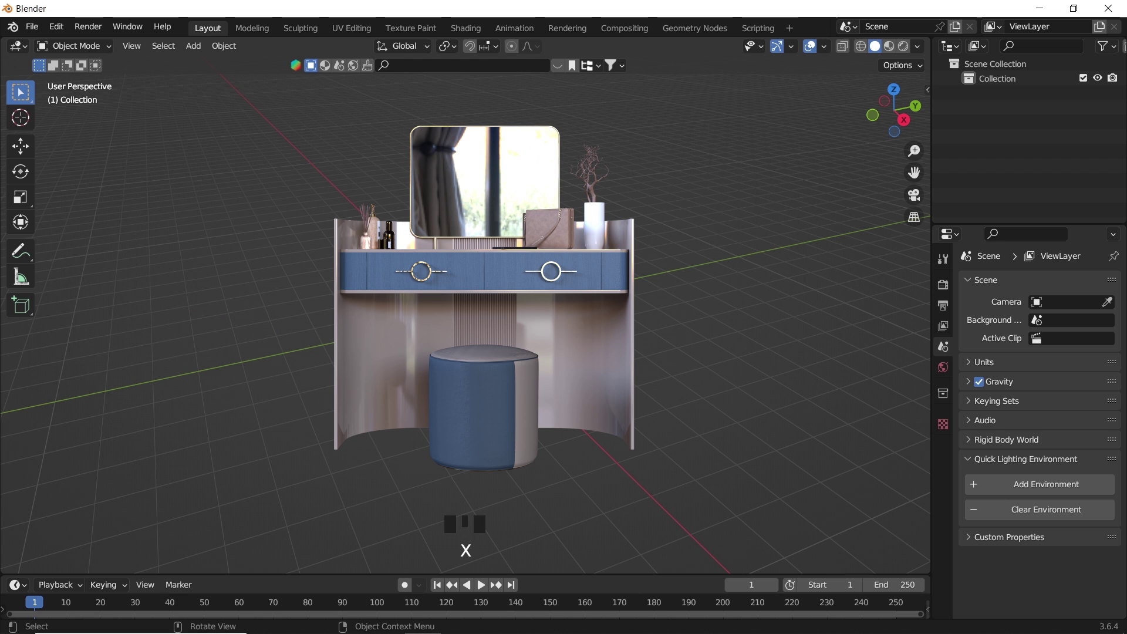
Step: Add a plane mesh and rotate it 90° about the Y axis so it stands upright
key(shift+a)
mouse_move(425, 147)
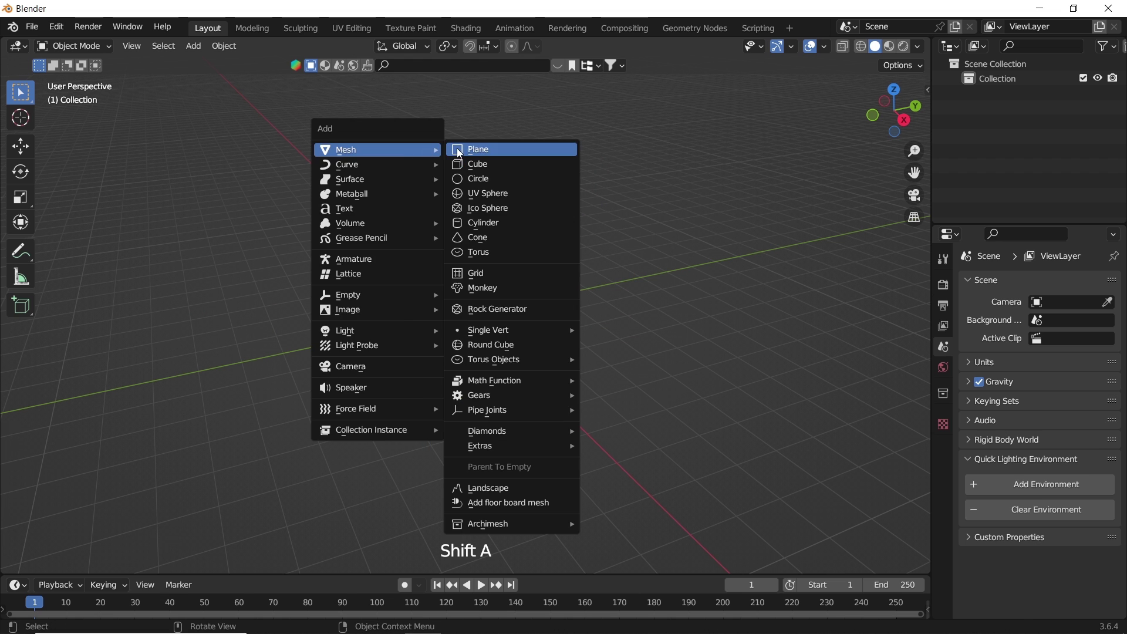
click(488, 149)
scroll(541, 247, up, 5)
key(r)
key(y)
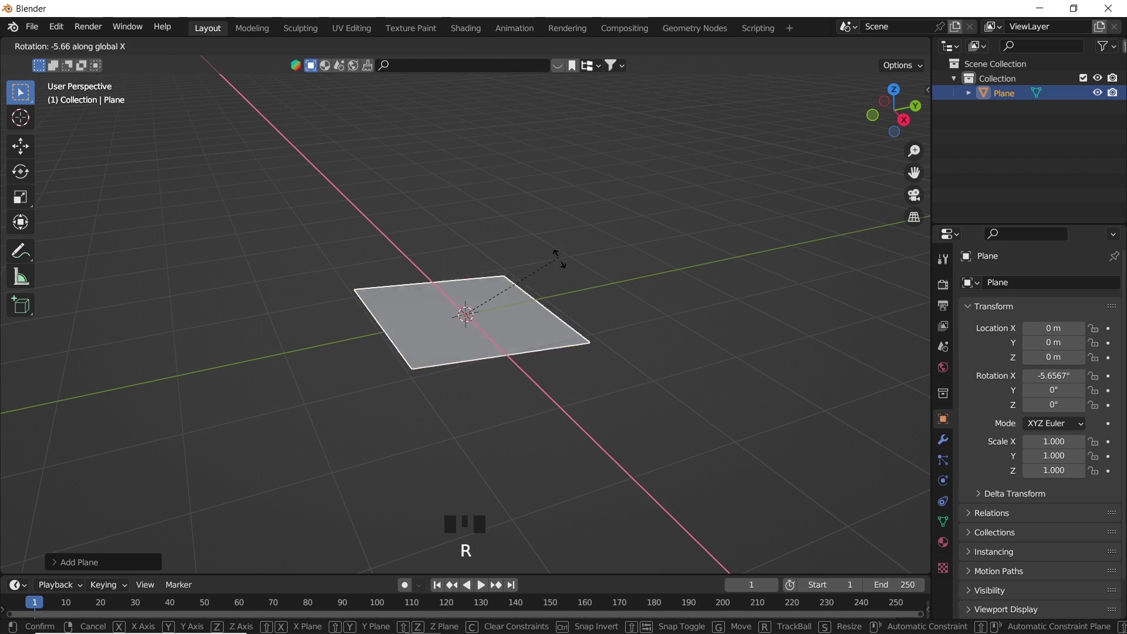
text(90)
key(Return)
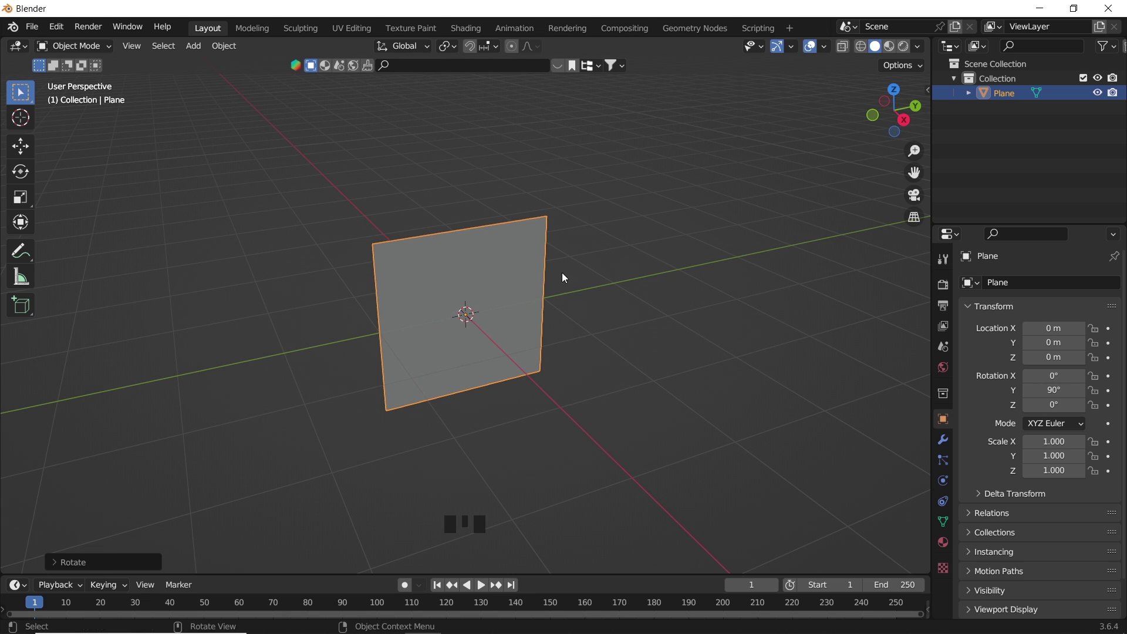
Step: Raise the plane's geometry along Z in Edit Mode so its bottom edge sits at the origin
key(Tab)
key(g)
key(z)
click(551, 228)
key(Tab)
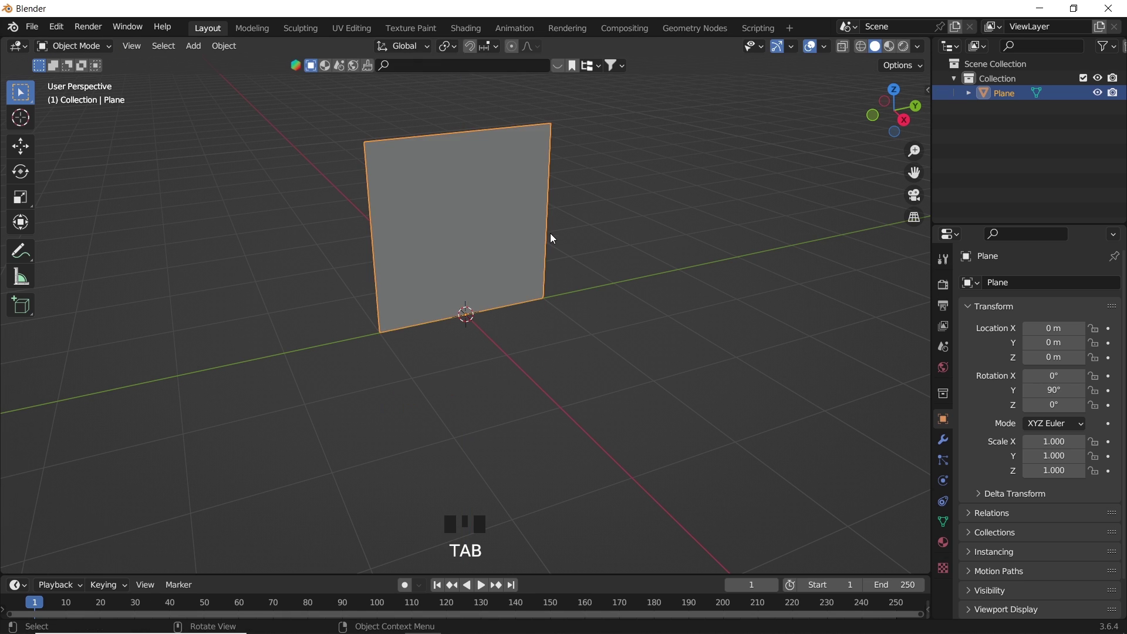
Step: Set the plane's dimensions to 0.8 m in Y and 0.75 m in X
key(s)
right_click(587, 260)
key(n)
click(922, 100)
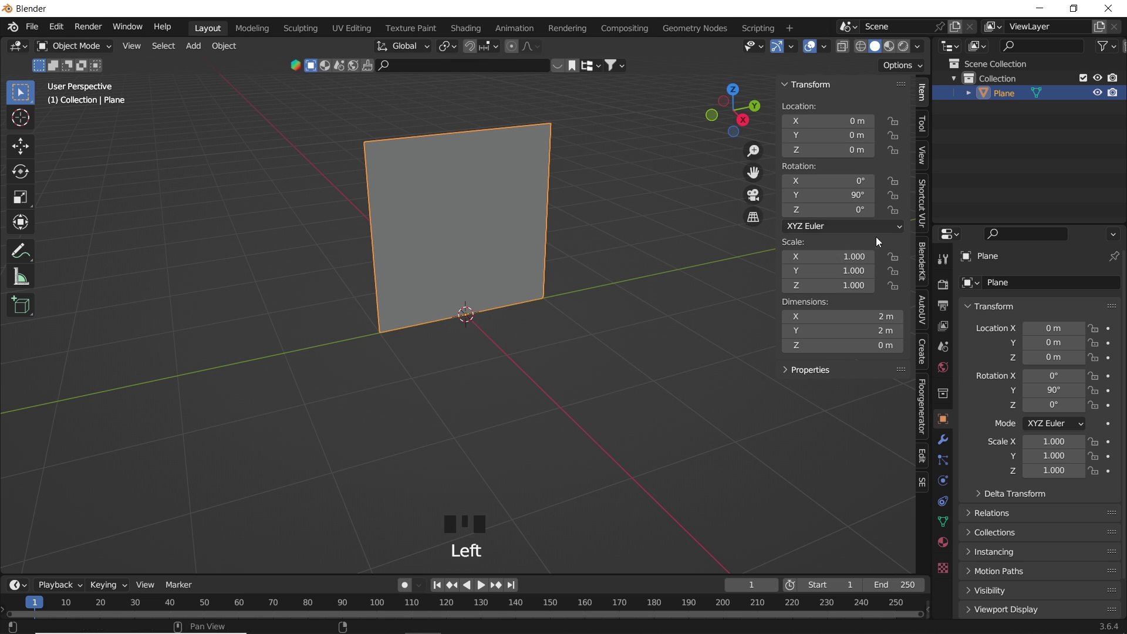
mouse_move(857, 334)
mouse_down()
mouse_move(839, 334)
mouse_move(854, 334)
mouse_up()
click(858, 335)
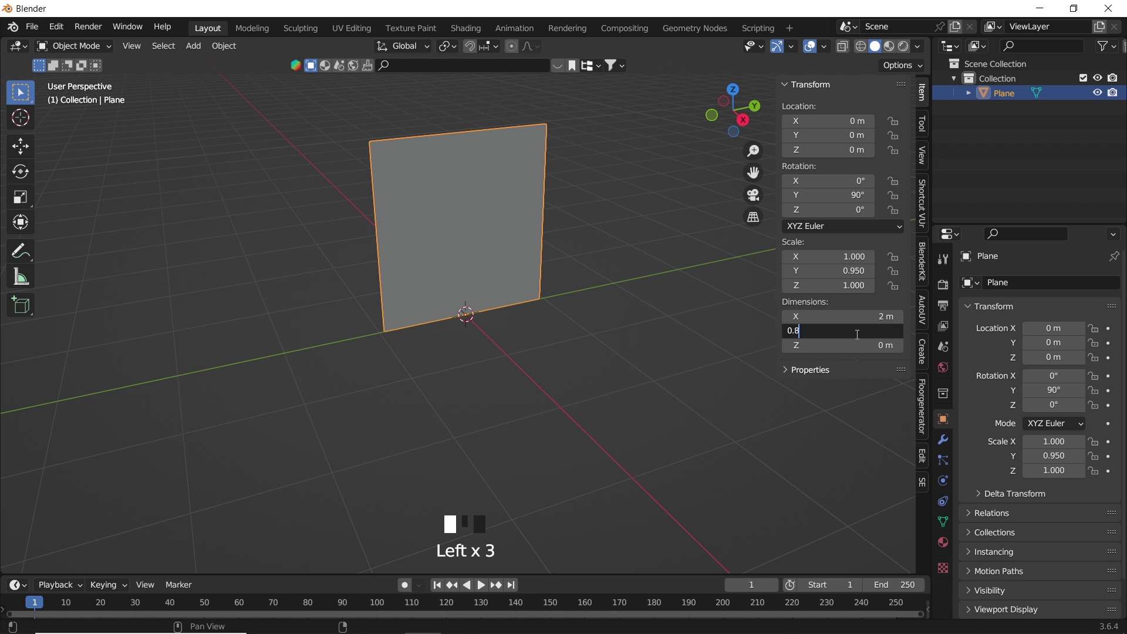
key(Return)
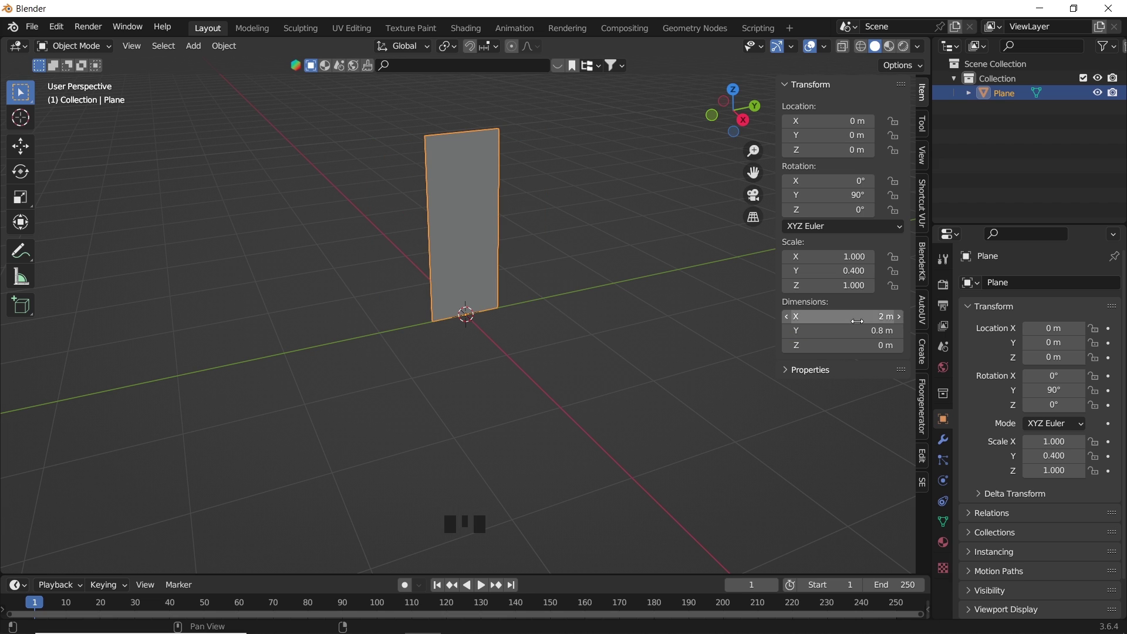
click(859, 321)
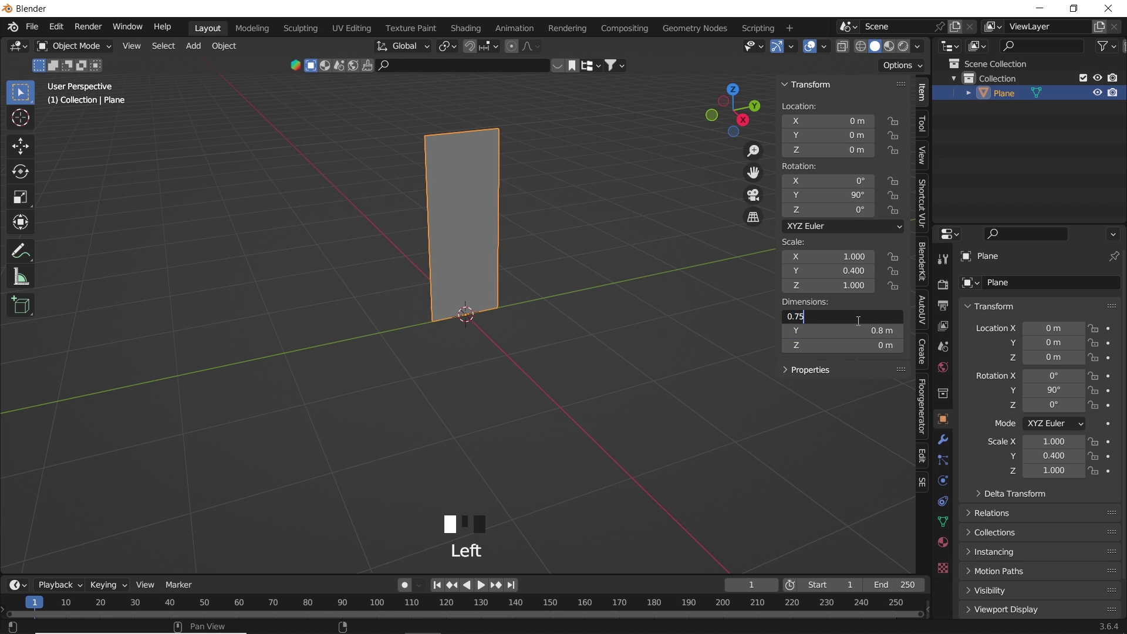
text(0.75)
key(Return)
Step: Cut the plane with a centred vertical loop and bevel it into a wide middle face with narrower side faces
scroll(488, 264, up, 2)
shift+middle_drag(488, 264, 513, 245)
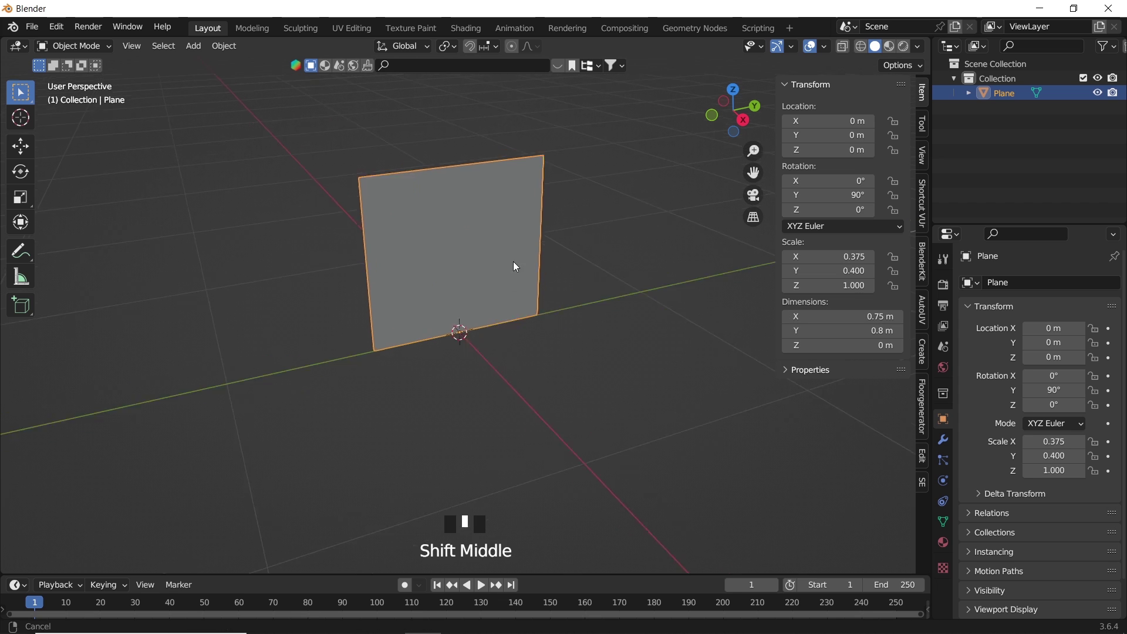
scroll(514, 245, up, 3)
key(Tab)
key(ctrl+r)
click(470, 235)
right_click(470, 235)
key(ctrl+b)
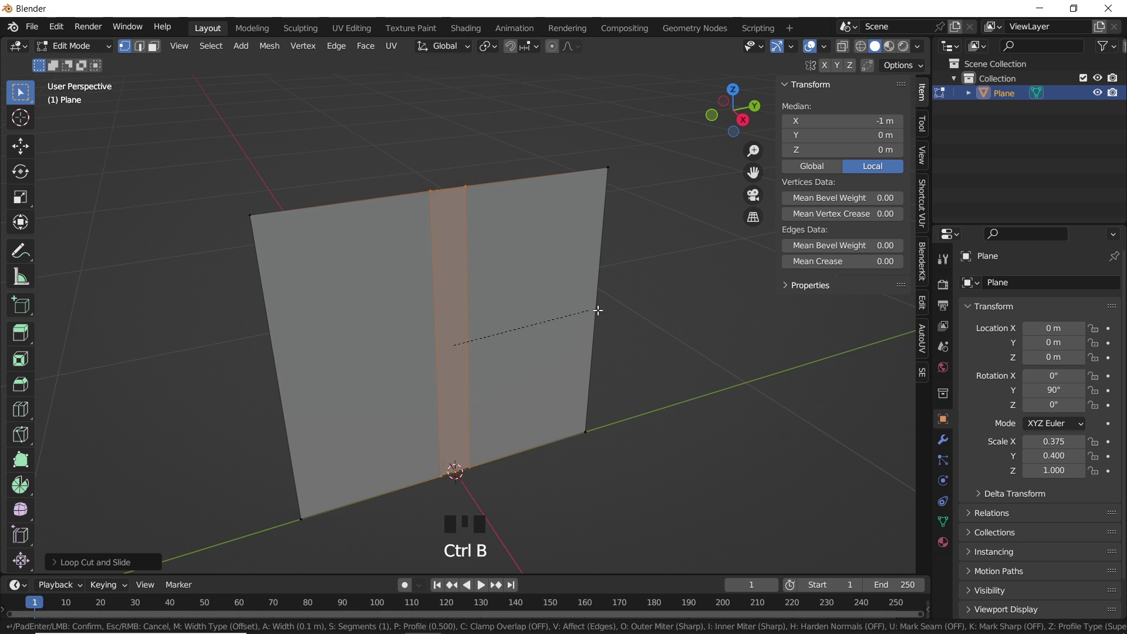
click(709, 325)
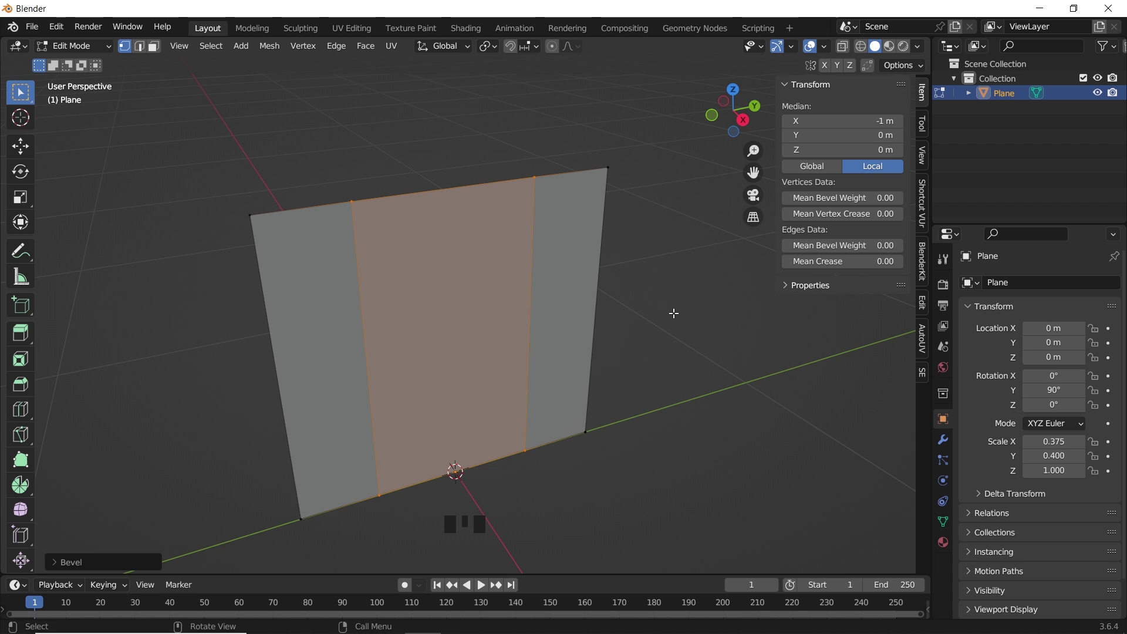
Step: Extrude the plane's two outer vertical edges about 0.22 m forward along X to form side panels
click(139, 49)
click(240, 222)
shift+click(594, 246)
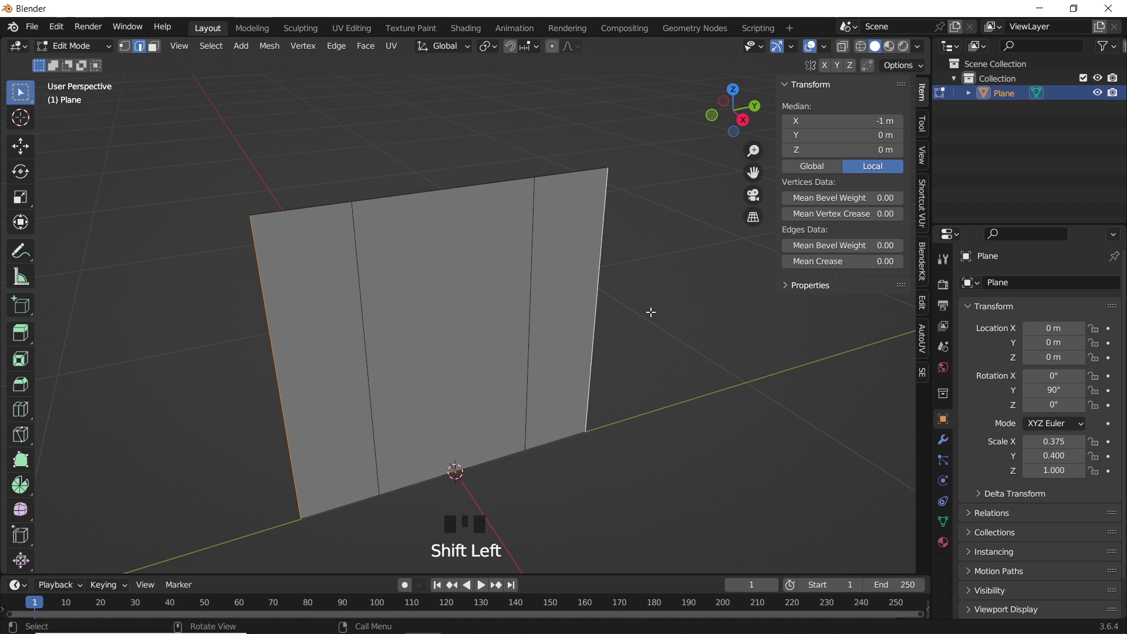
key(e)
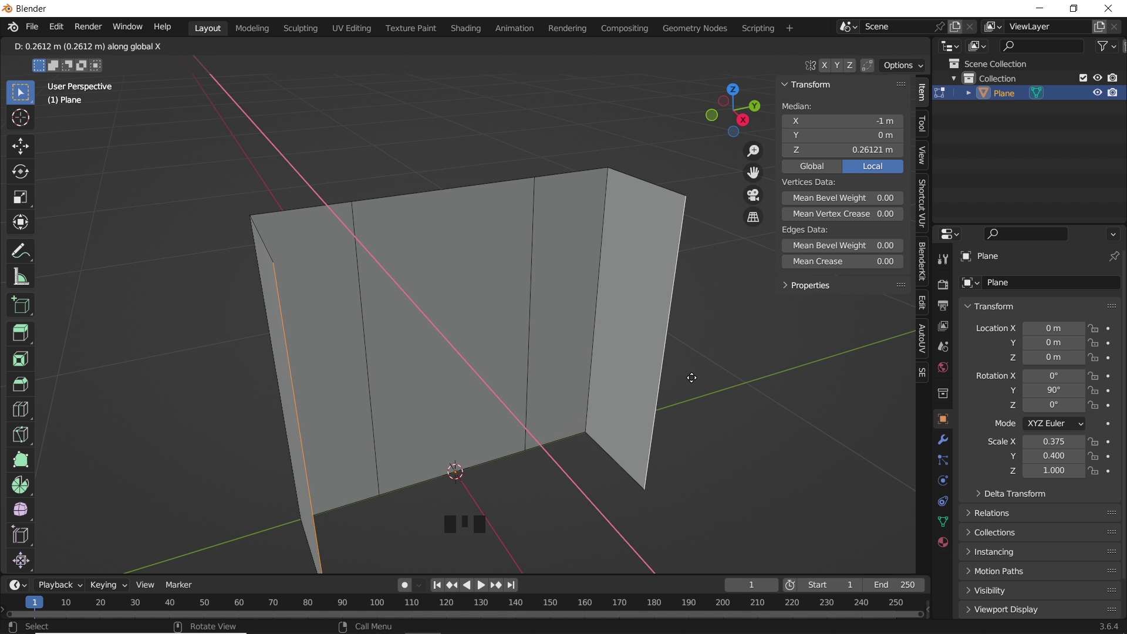
click(681, 372)
Step: Select the two vertical corner edges between the back and side panels and try to bevel them
click(596, 258)
middle_drag(595, 258, 430, 330)
shift+click(263, 254)
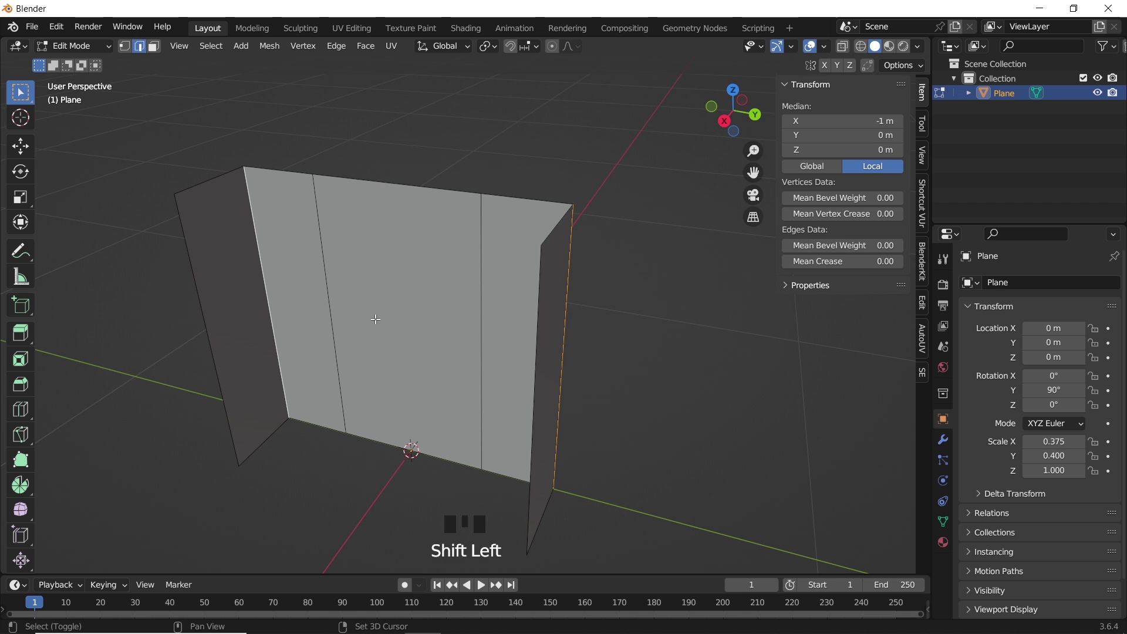
key(ctrl+b)
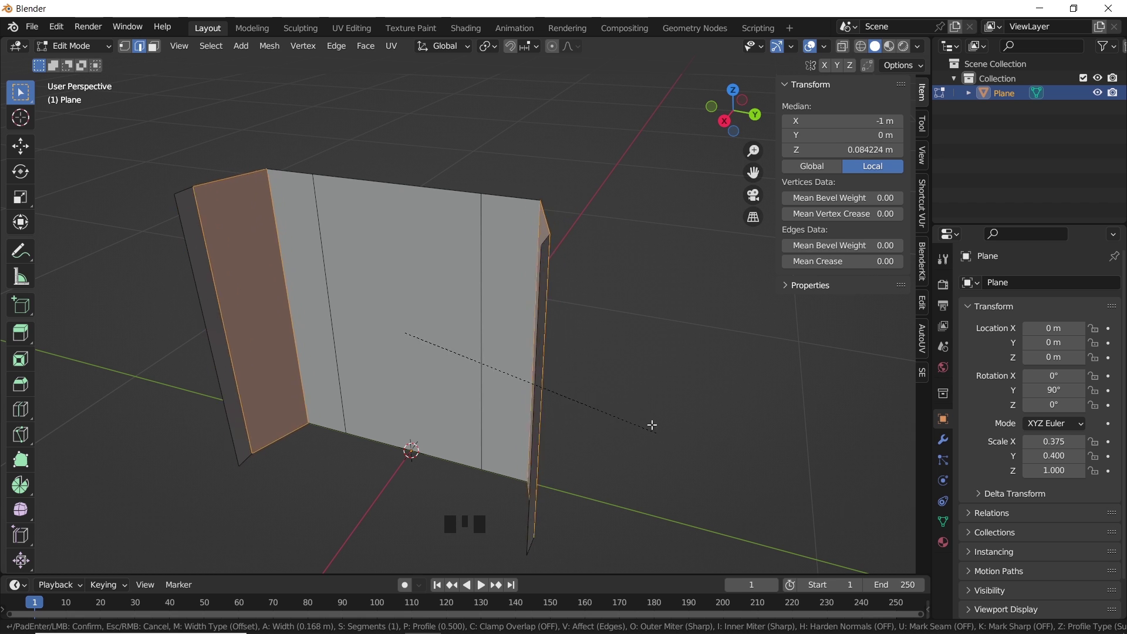
right_click(605, 324)
Step: Apply the panel object's scale and return to editing its mesh
key(Tab)
key(ctrl+a)
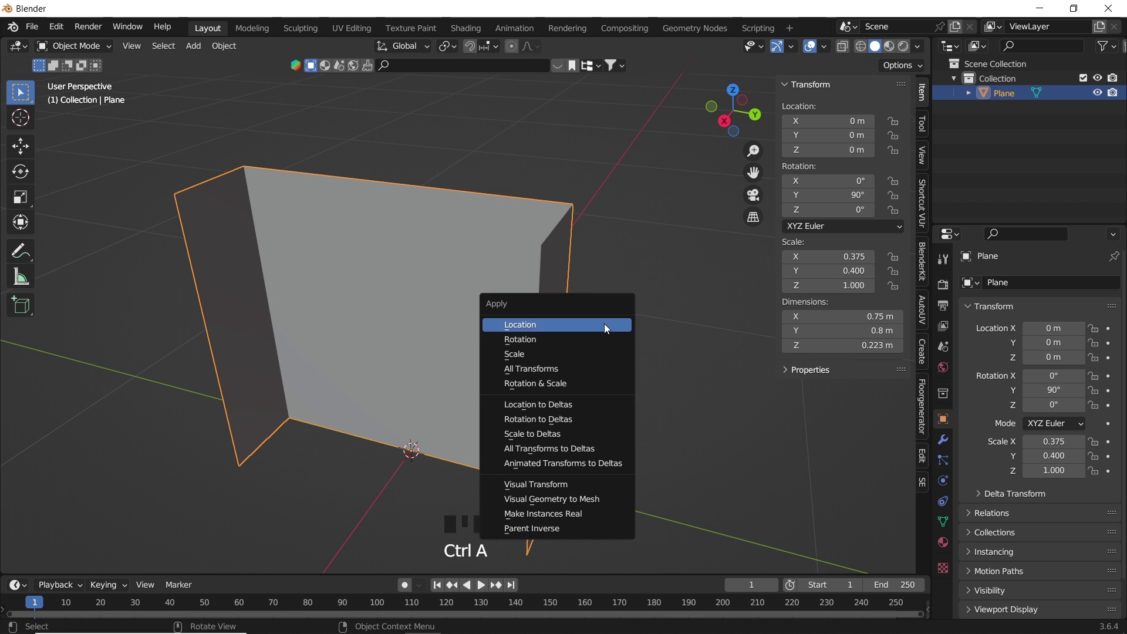
click(576, 355)
key(Tab)
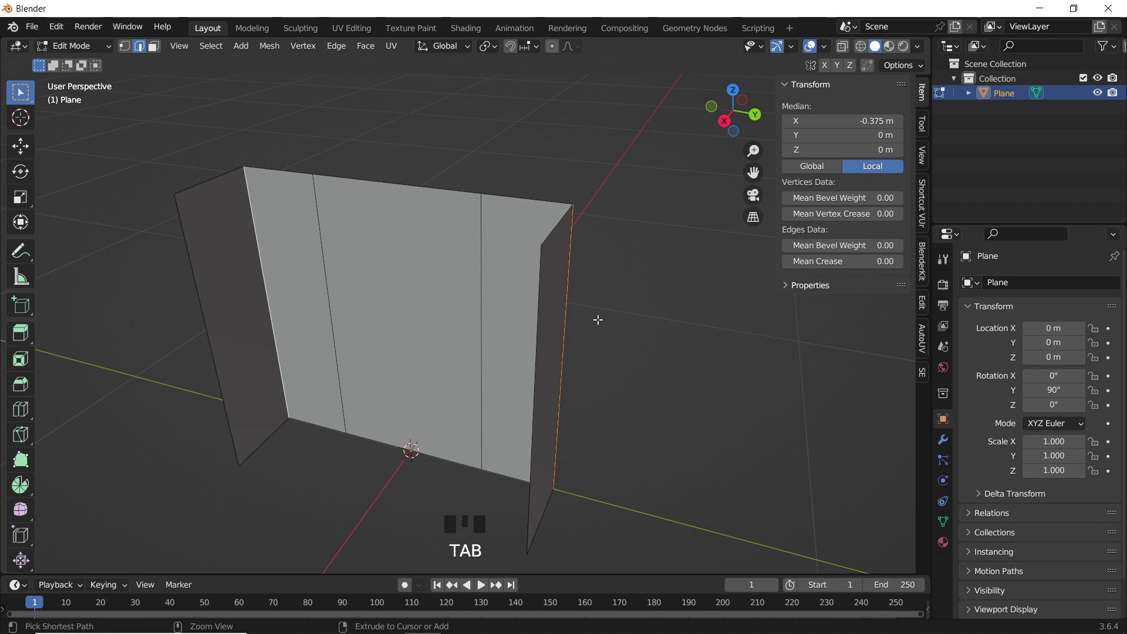
Step: Bevel the two selected vertical corner edges with many segments, rounding them up to the middle face
key(ctrl+b)
scroll(621, 353, up, 20)
click(623, 354)
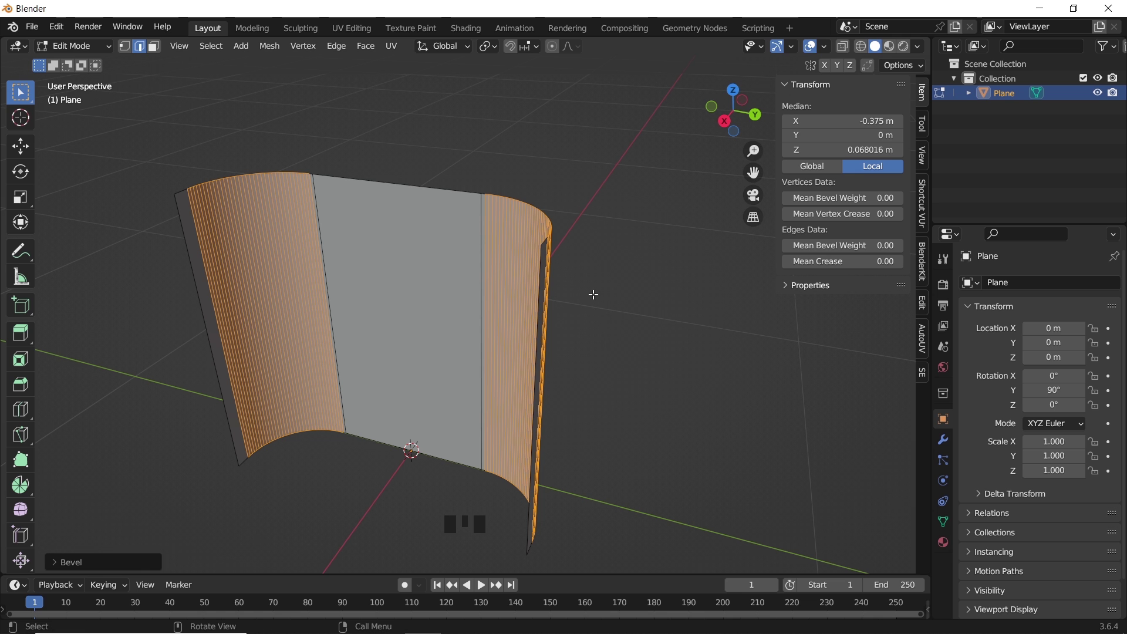
key(Tab)
Step: Give the curved panel a 0.01 m thickness with a Solidify modifier and apply the modifier
scroll(407, 327, up, 3)
middle_drag(407, 327, 475, 292)
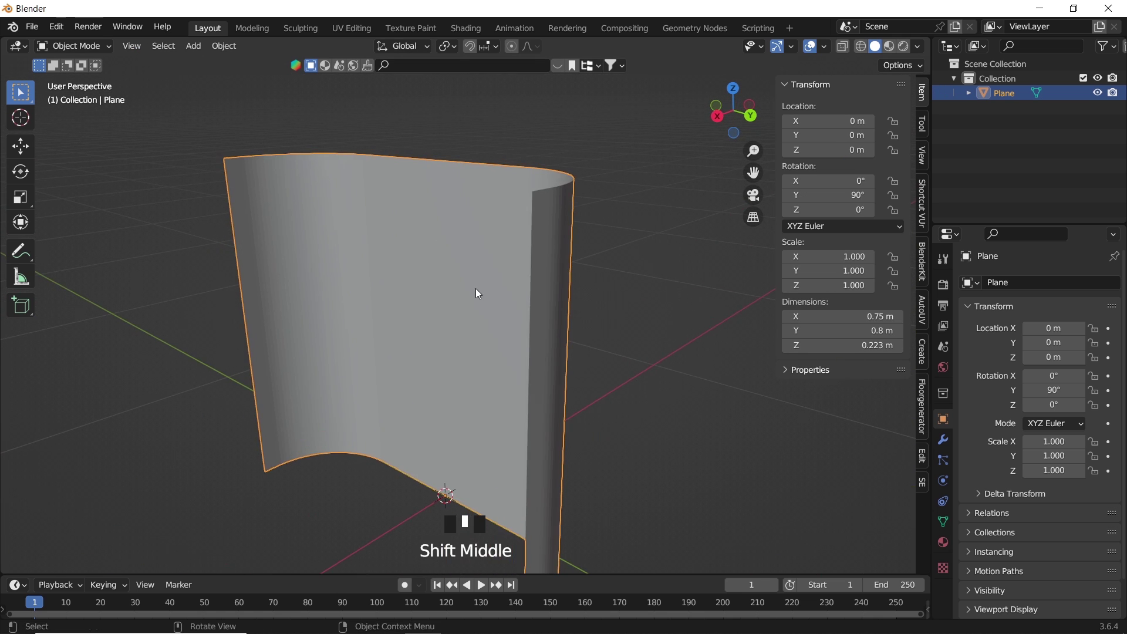
key(n)
click(943, 440)
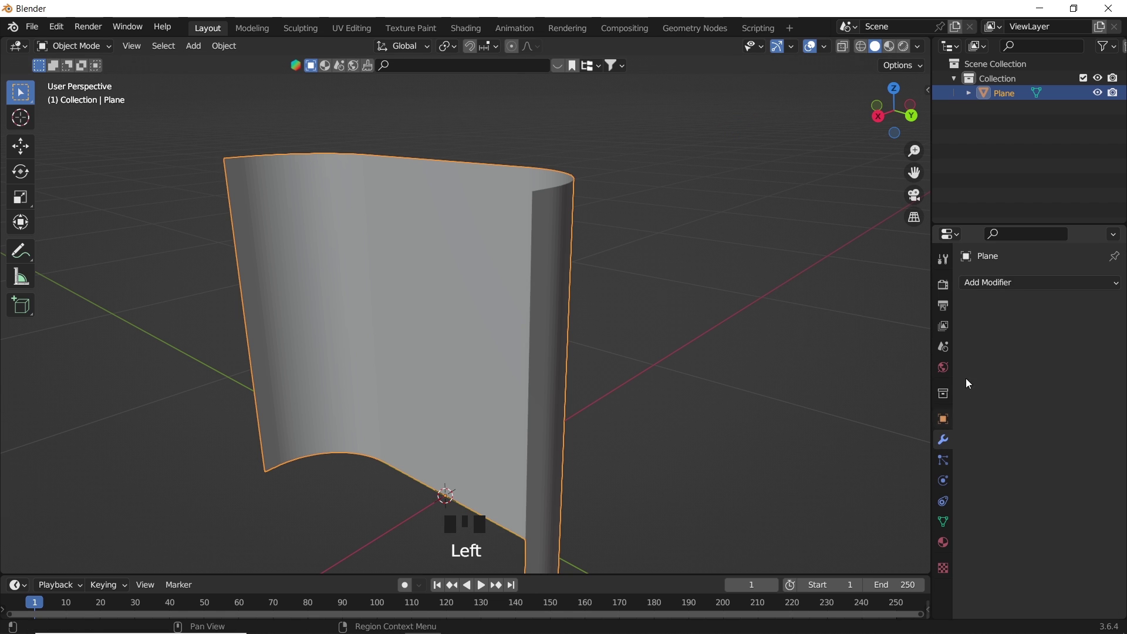
click(998, 283)
click(828, 529)
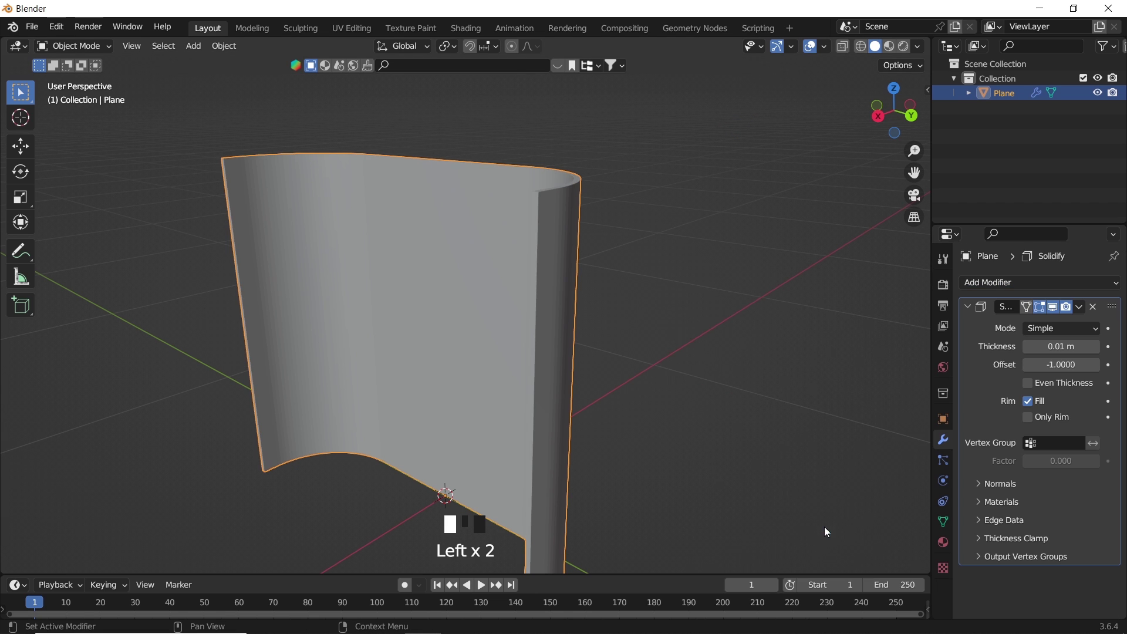
middle_drag(677, 312, 755, 343)
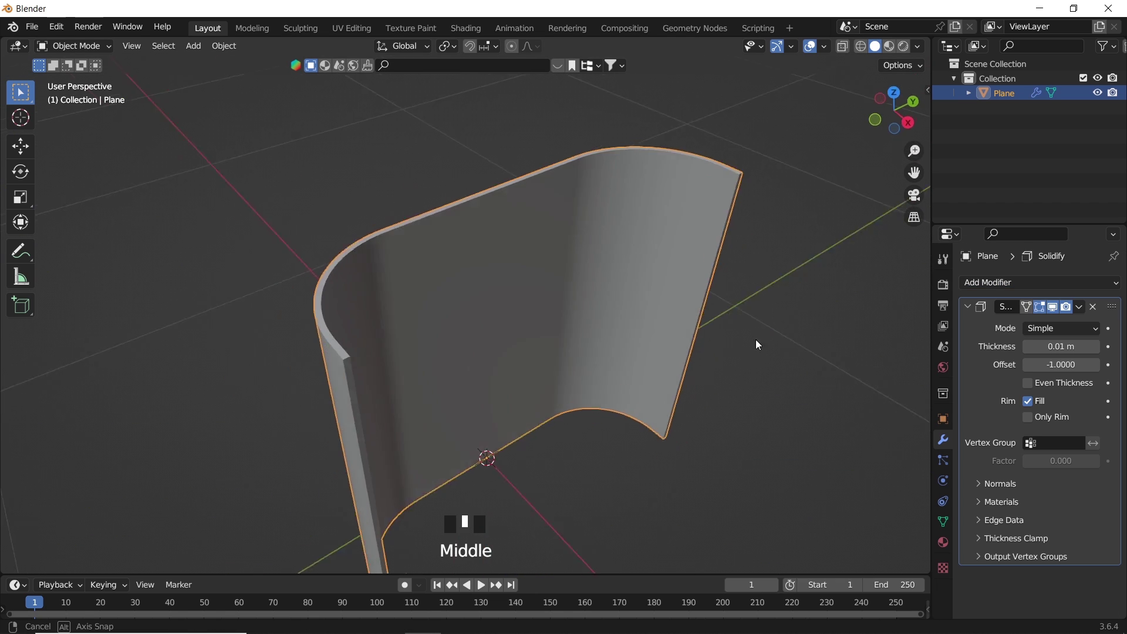
scroll(598, 363, up, 2)
scroll(642, 362, up, 1)
click(1079, 308)
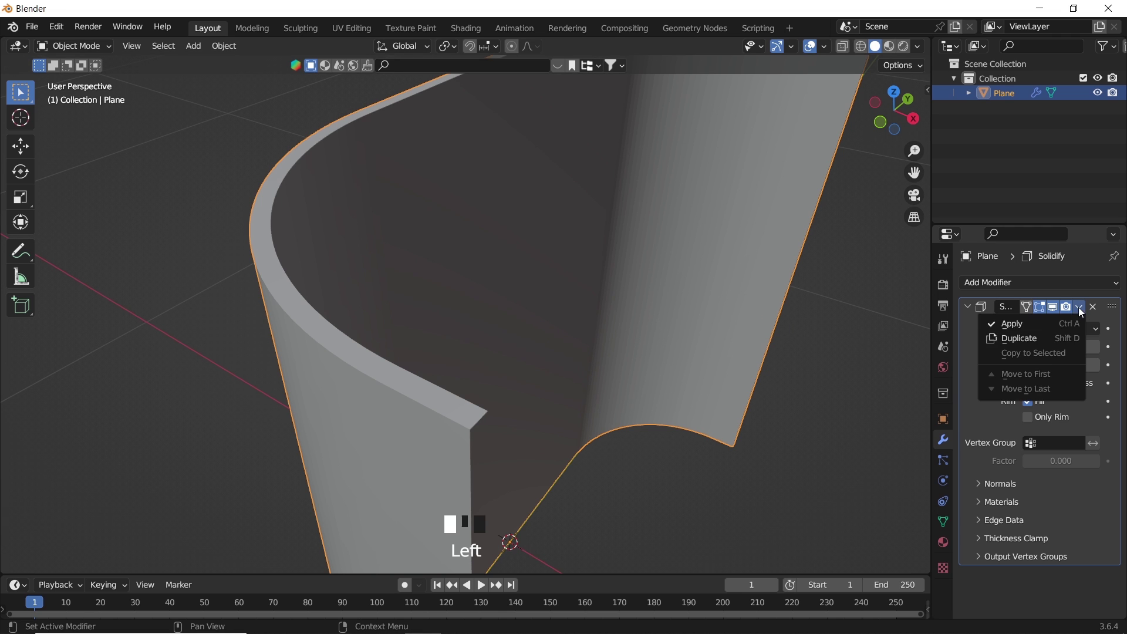
click(1024, 322)
Step: Add a Bevel modifier with 7 segments to the curved panel and shade it smooth
scroll(561, 280, down, 2)
middle_drag(561, 279, 538, 317)
scroll(537, 317, up, 1)
click(983, 280)
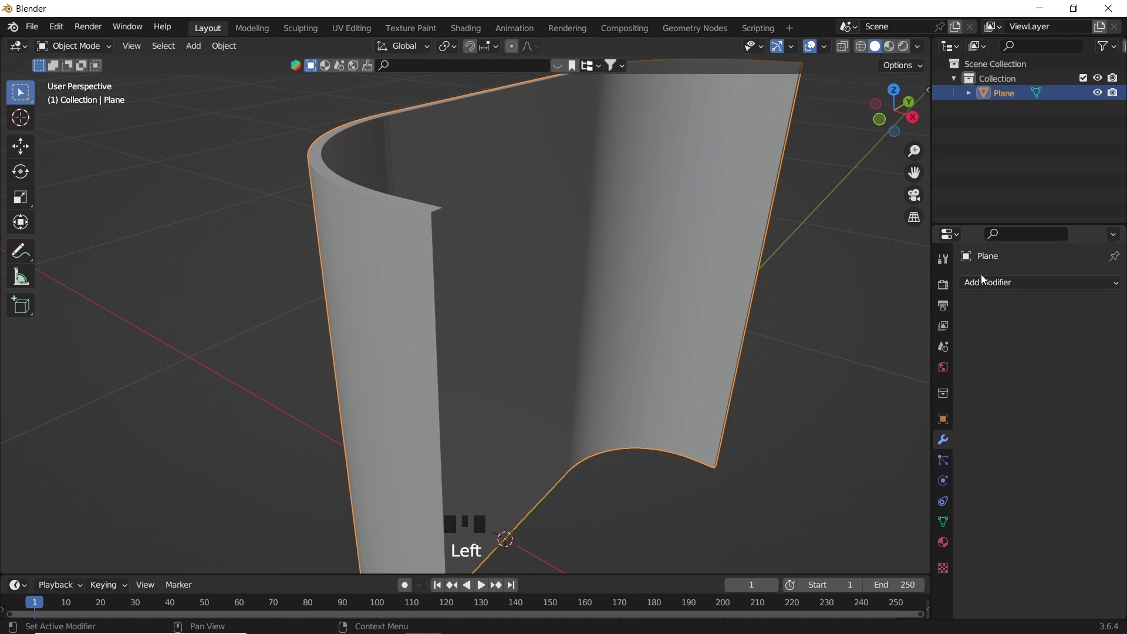
click(819, 338)
middle_drag(546, 288, 414, 274)
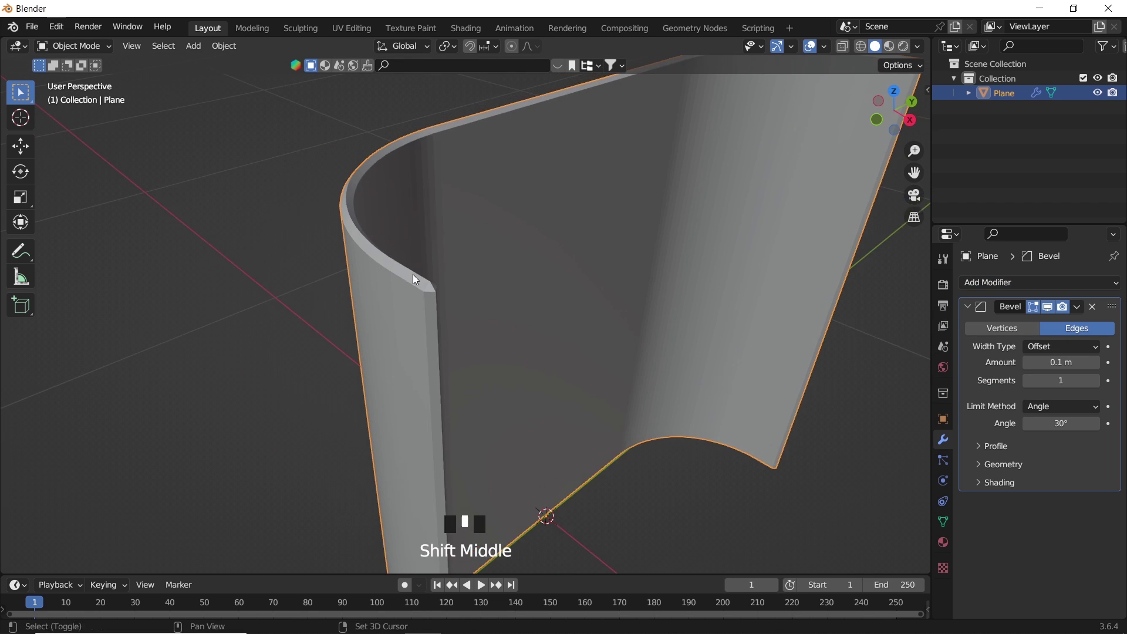
scroll(912, 332, up, 1)
click(1095, 382)
click(1095, 382)
click(1095, 382)
click(1095, 381)
click(1095, 382)
click(1095, 381)
right_click(519, 185)
click(519, 184)
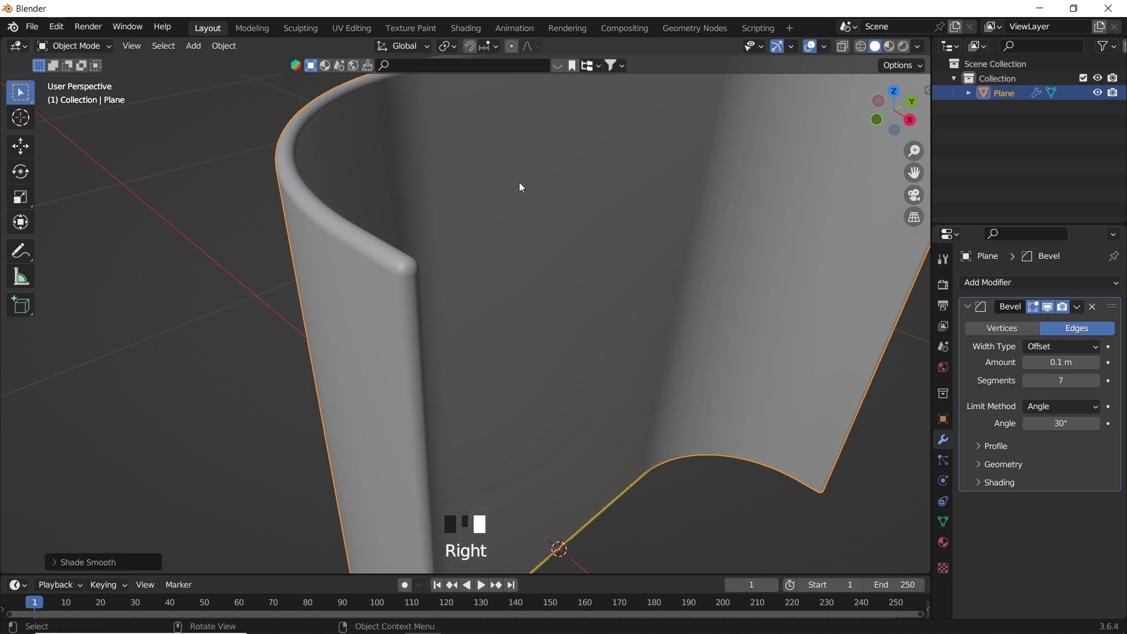
Step: Cut a horizontal edge loop around the middle of the curved panel and separate it into its own object
scroll(529, 199, down, 2)
middle_drag(537, 211, 660, 259)
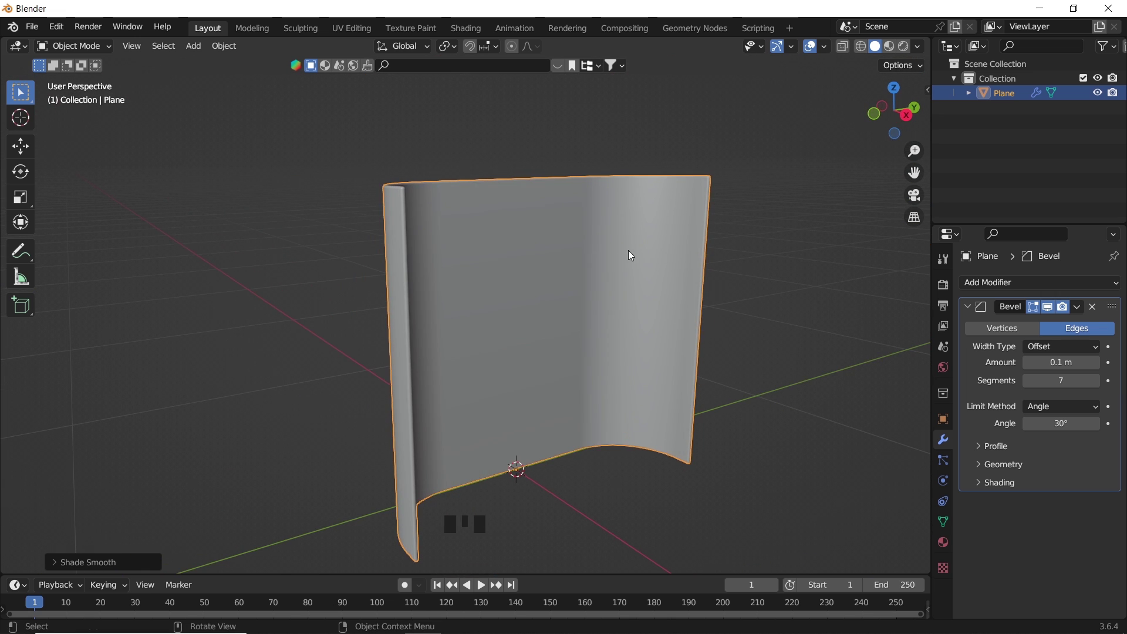
key(Tab)
key(ctrl+r)
click(680, 269)
middle_drag(575, 302, 516, 322)
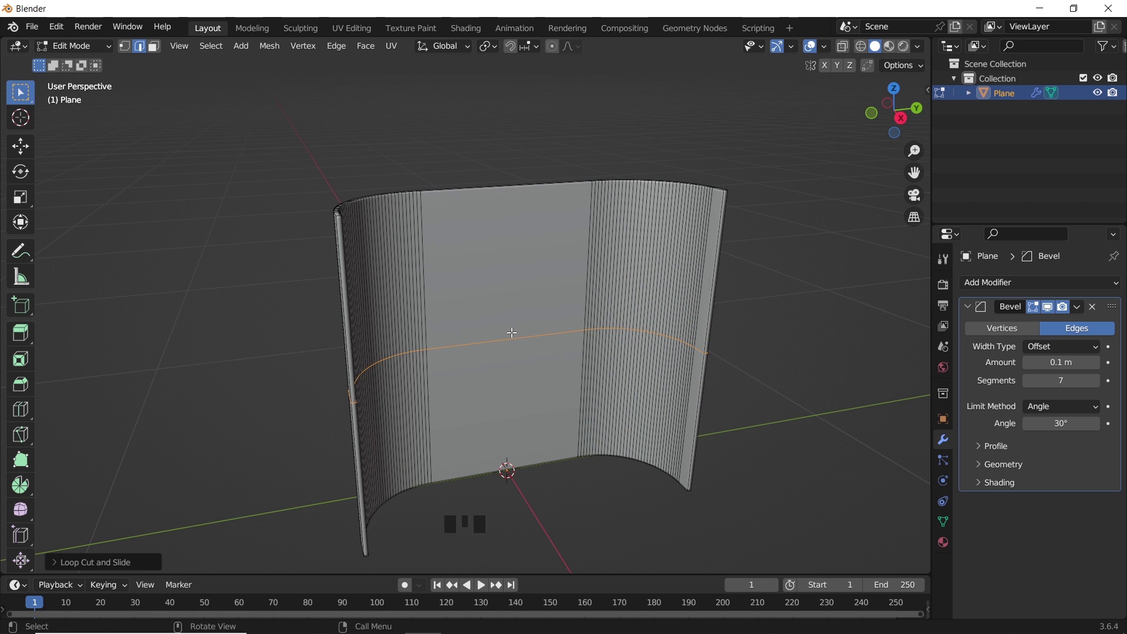
key(p)
click(512, 334)
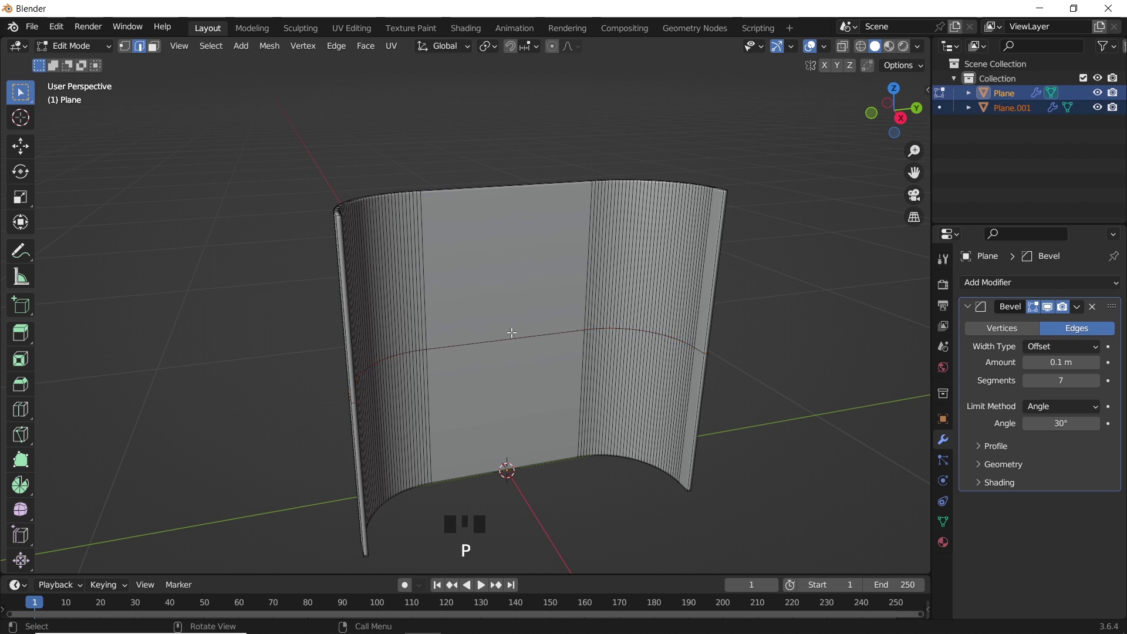
key(Tab)
Step: Move the separated edge loop about 0.57 m up along Z, above the panel's top edge
alt+click(505, 344)
click(502, 351)
key(g)
middle_click(499, 131)
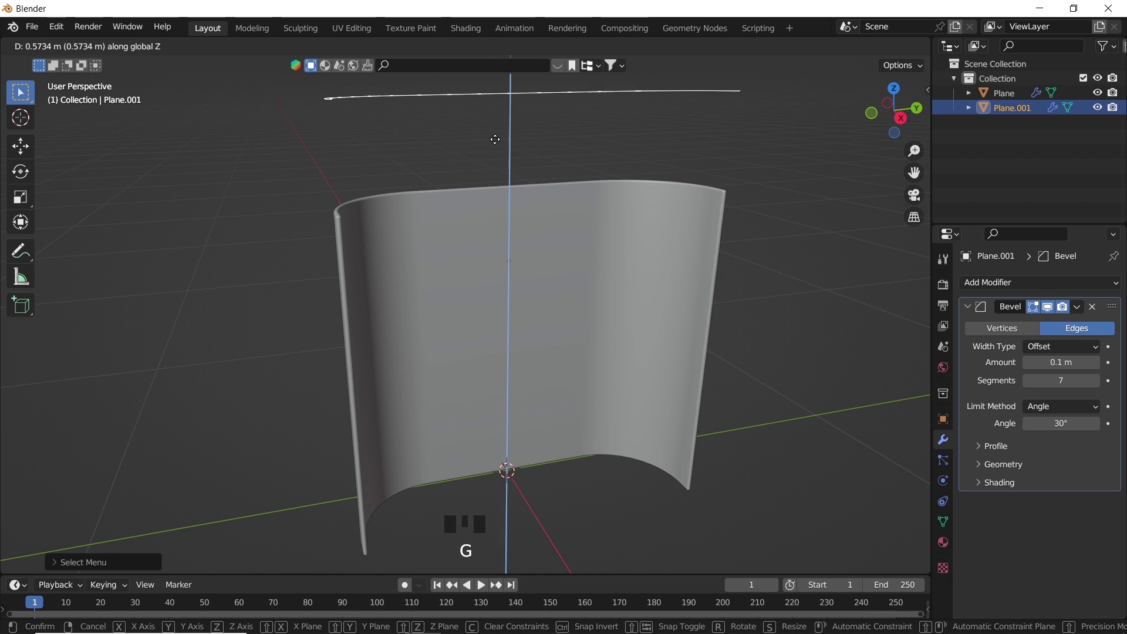
click(493, 147)
Step: Delete the outer edges of the raised outline, keeping only its inner curved line
middle_drag(493, 146, 457, 194)
key(Tab)
key(Tab)
click(455, 193)
shift+click(436, 202)
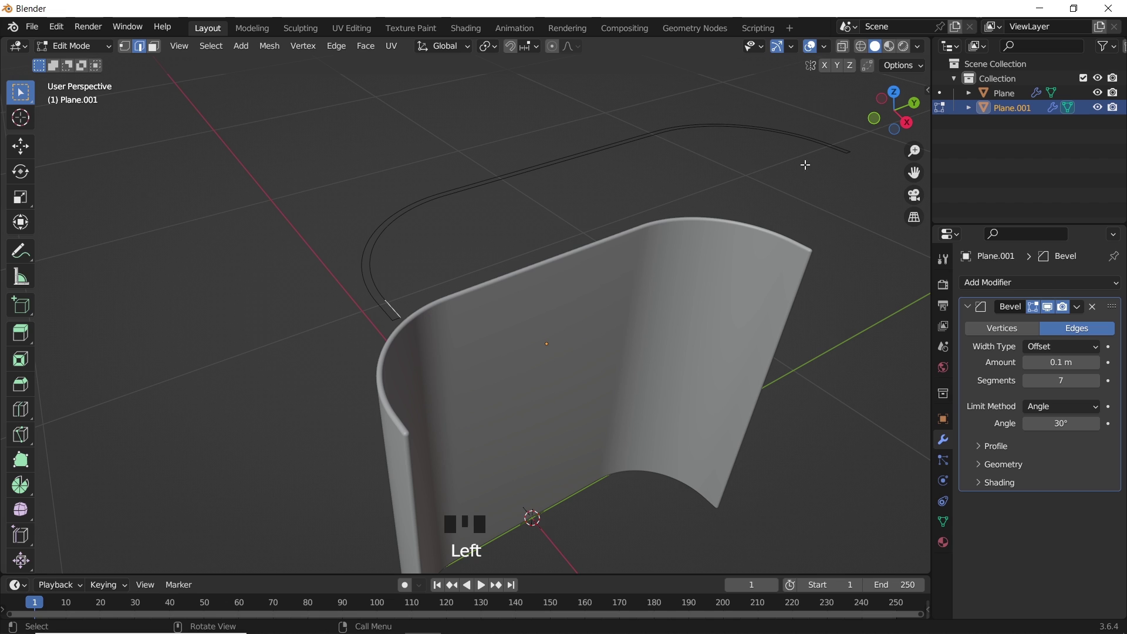
ctrl+shift+click(838, 153)
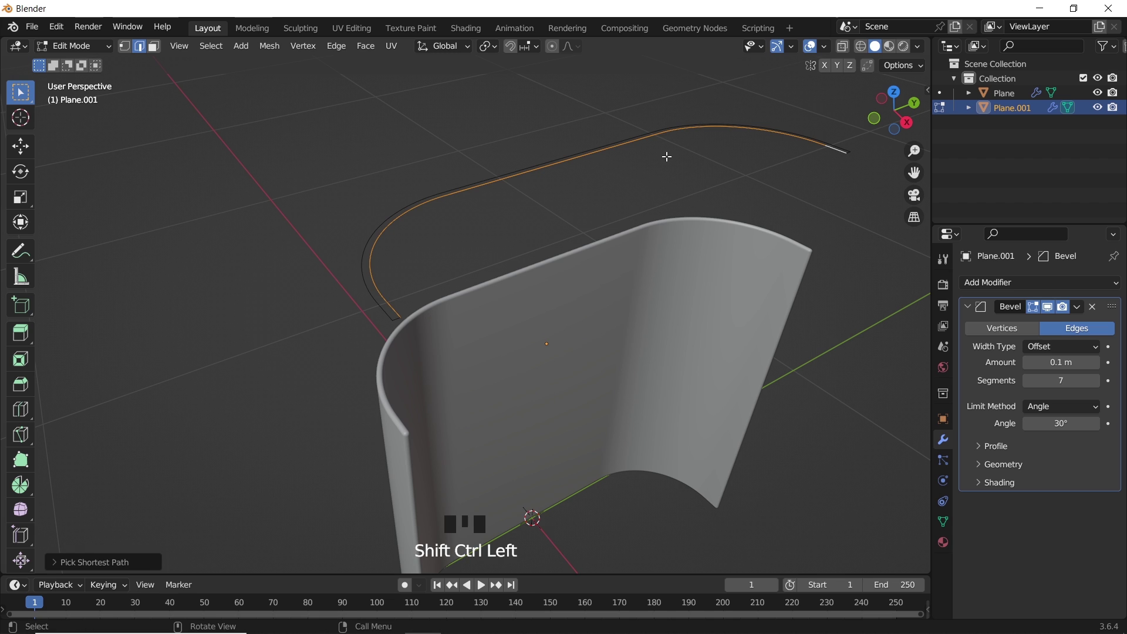
key(ctrl+l)
key(x)
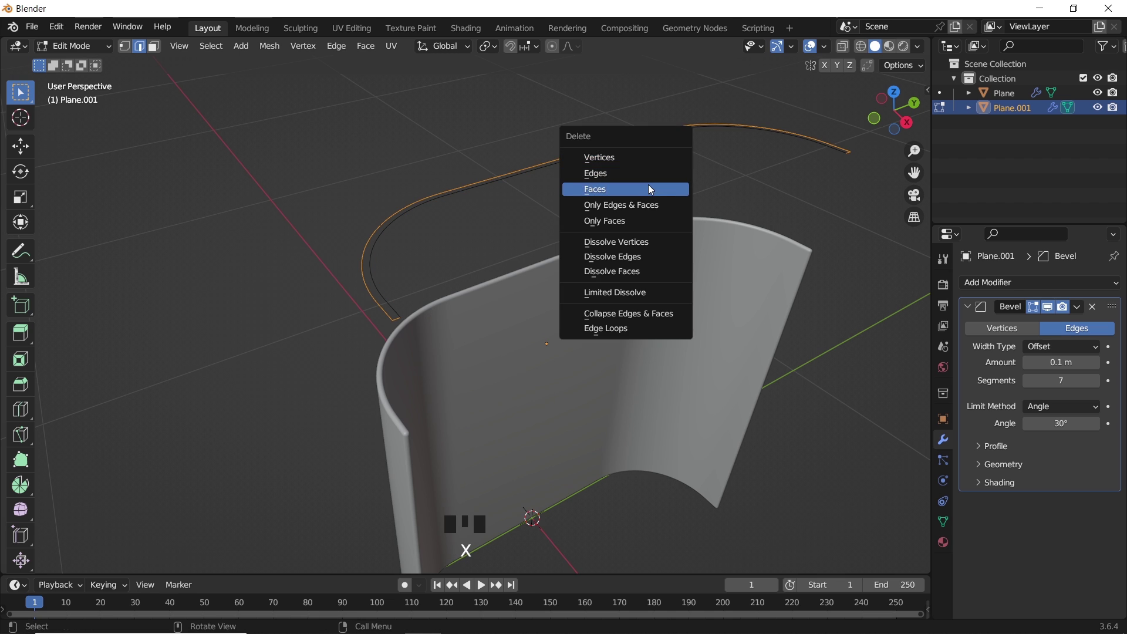
click(646, 174)
key(Tab)
click(531, 173)
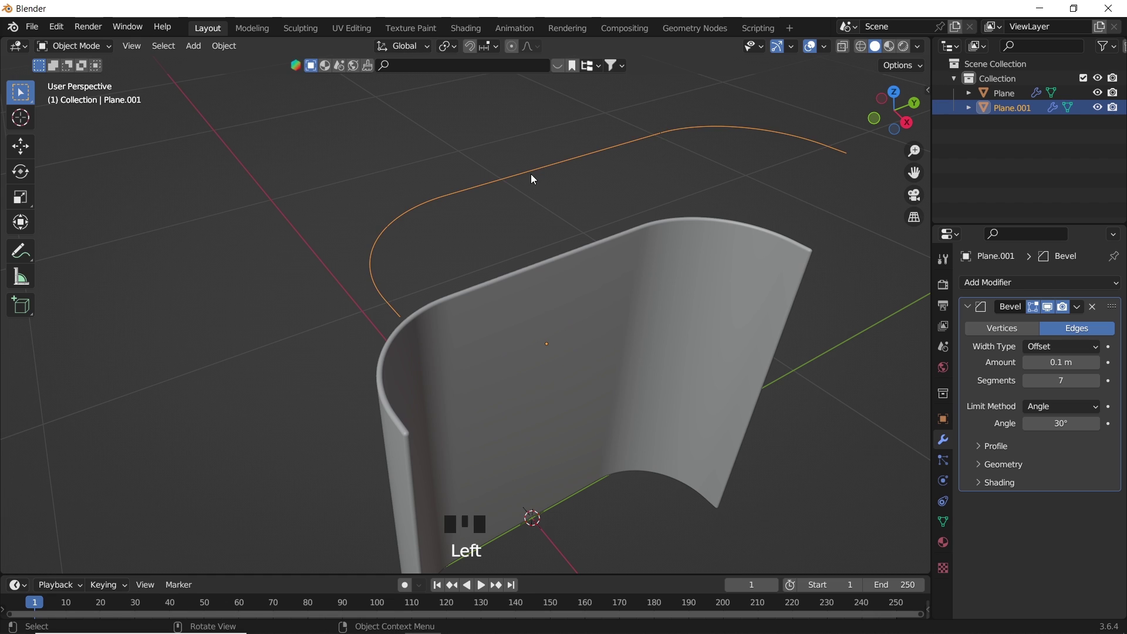
Step: Join the two open ends of the curved line with a straight edge and fill the closed outline with a face
key(Tab)
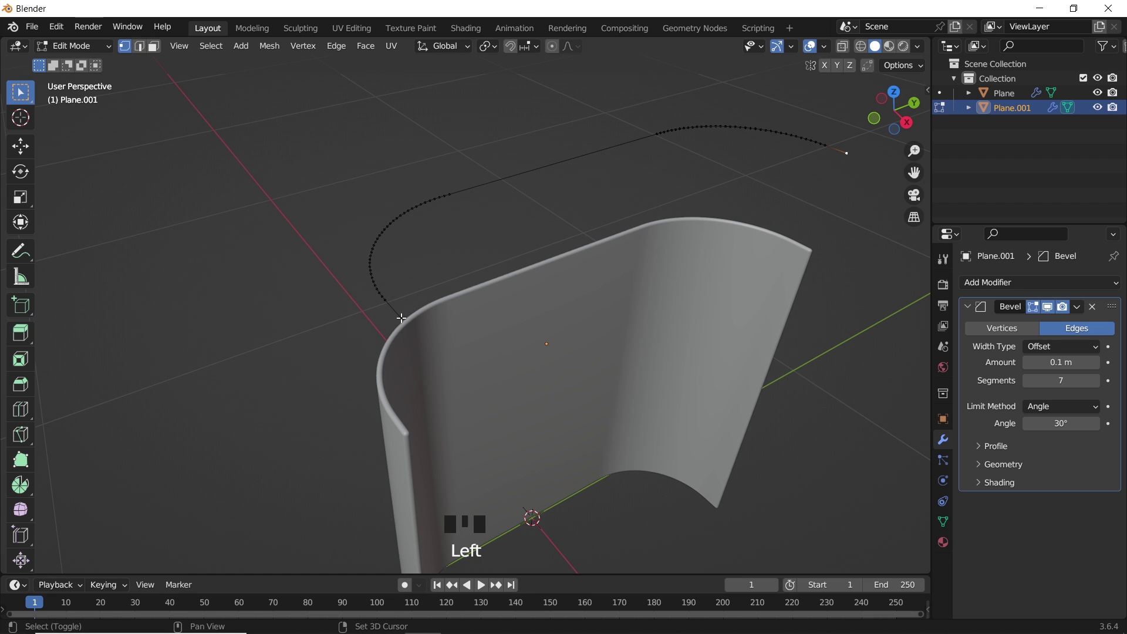
middle_drag(700, 200, 611, 229)
key(a)
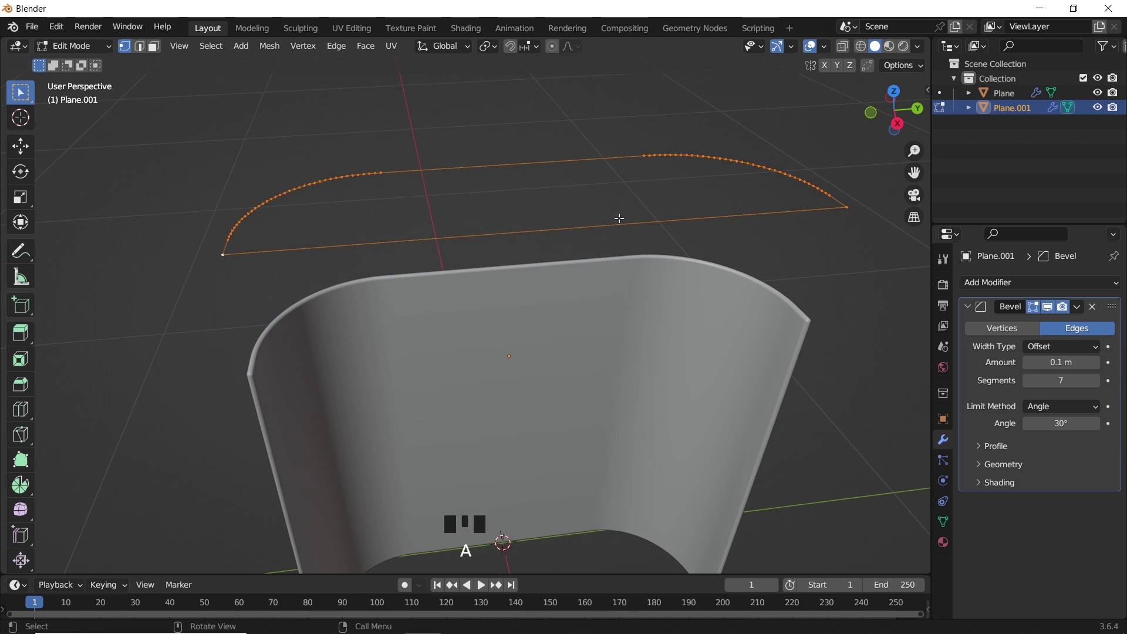
key(f)
key(Tab)
Step: Extrude the filled outline about 0.088 m up along Z to form a solid slab
key(KP_1)
key(KP_3)
middle_drag(633, 193, 592, 323)
scroll(531, 259, up, 2)
key(Tab)
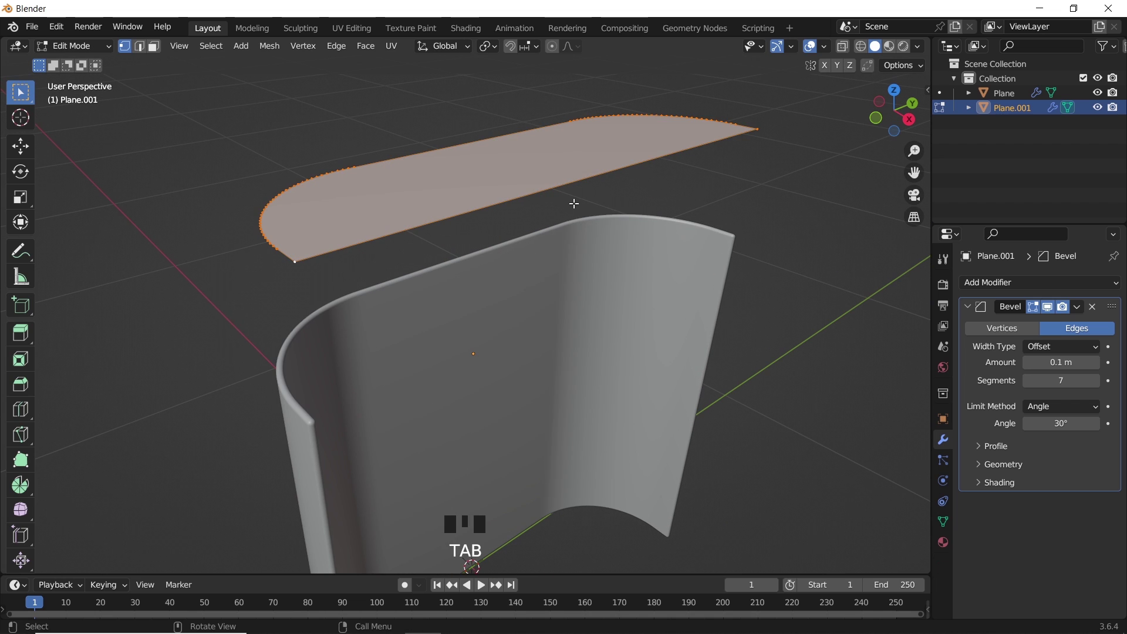
key(e)
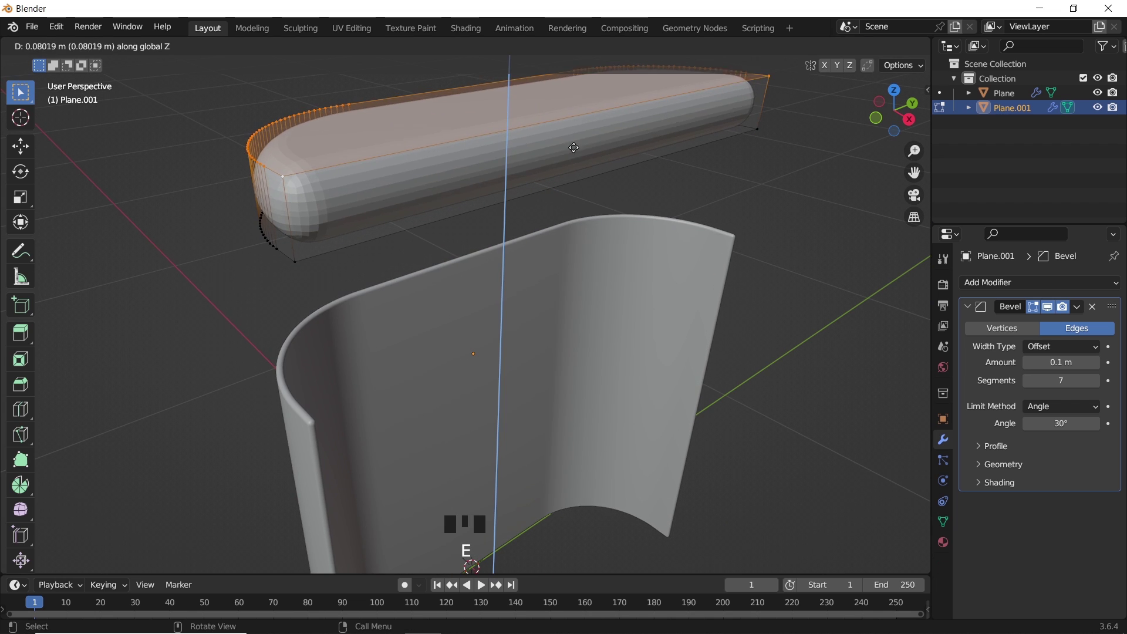
click(574, 140)
key(n)
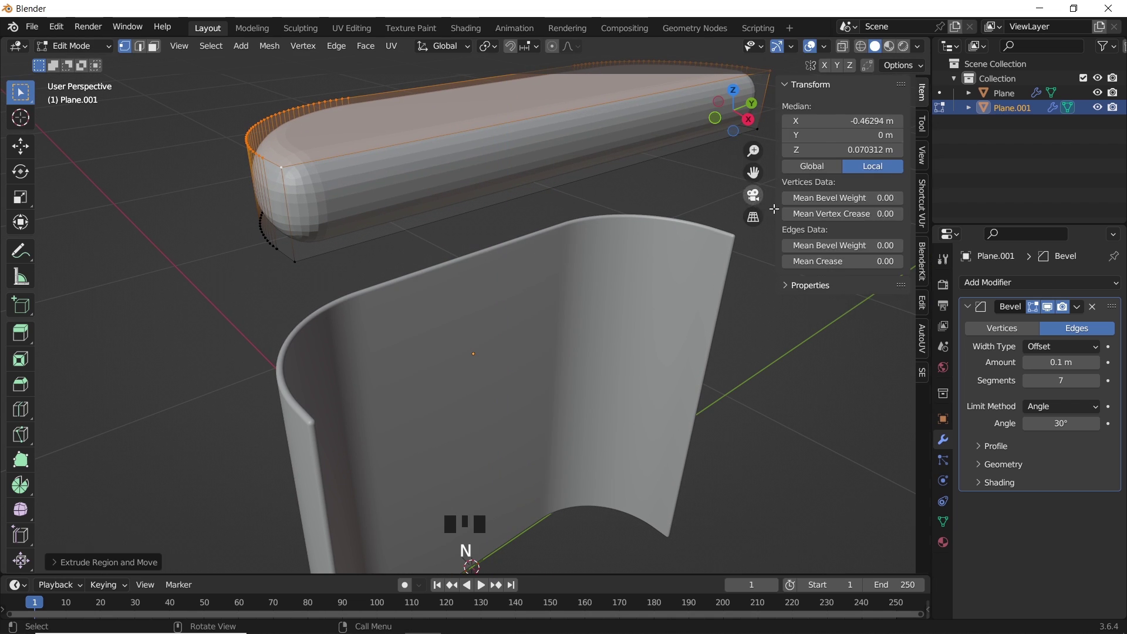
Step: Hide the slab's Bevel modifier in the viewport and lower the slab about 0.38 m along Z into the upper part of the curved panel
key(Tab)
key(KP_1)
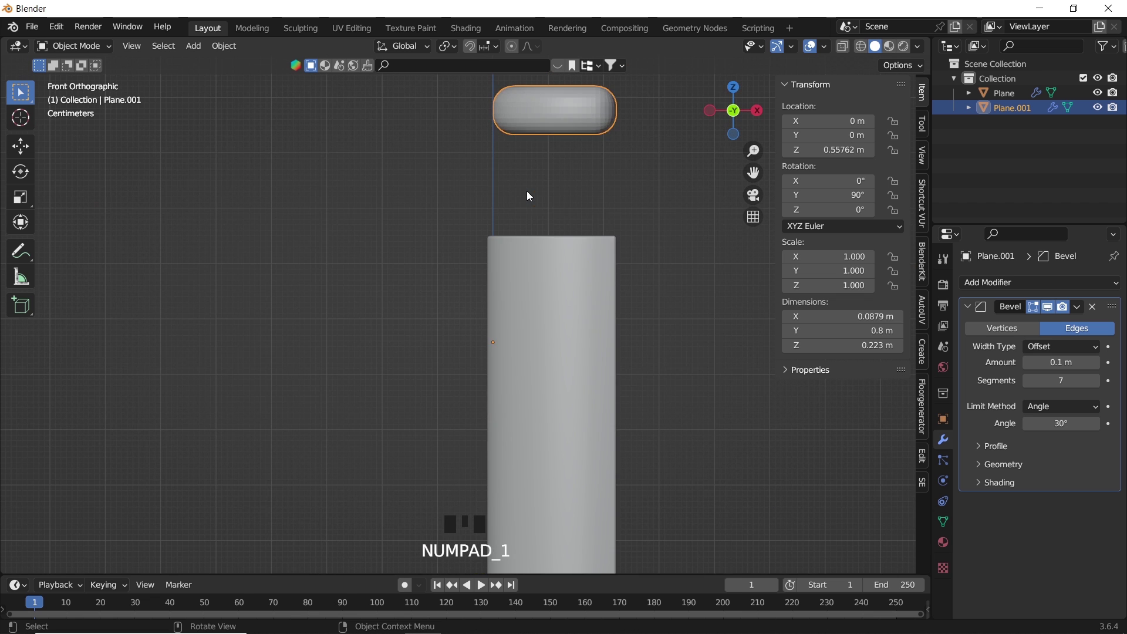
scroll(532, 199, down, 2)
shift+middle_drag(538, 235, 475, 308)
key(KP_3)
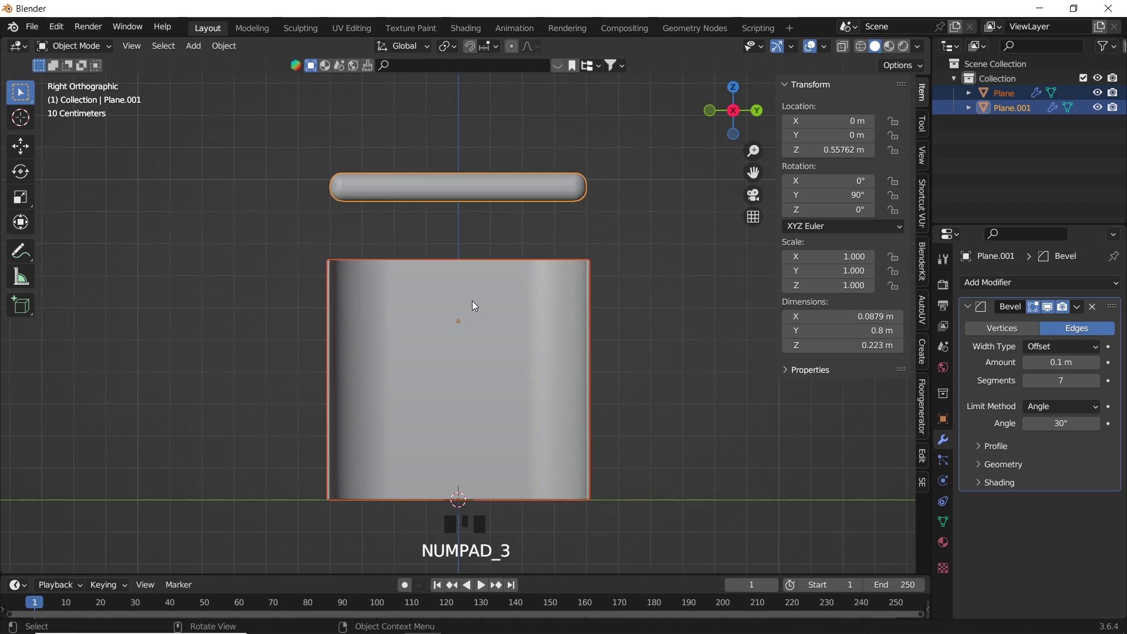
double_click(564, 188)
click(1048, 307)
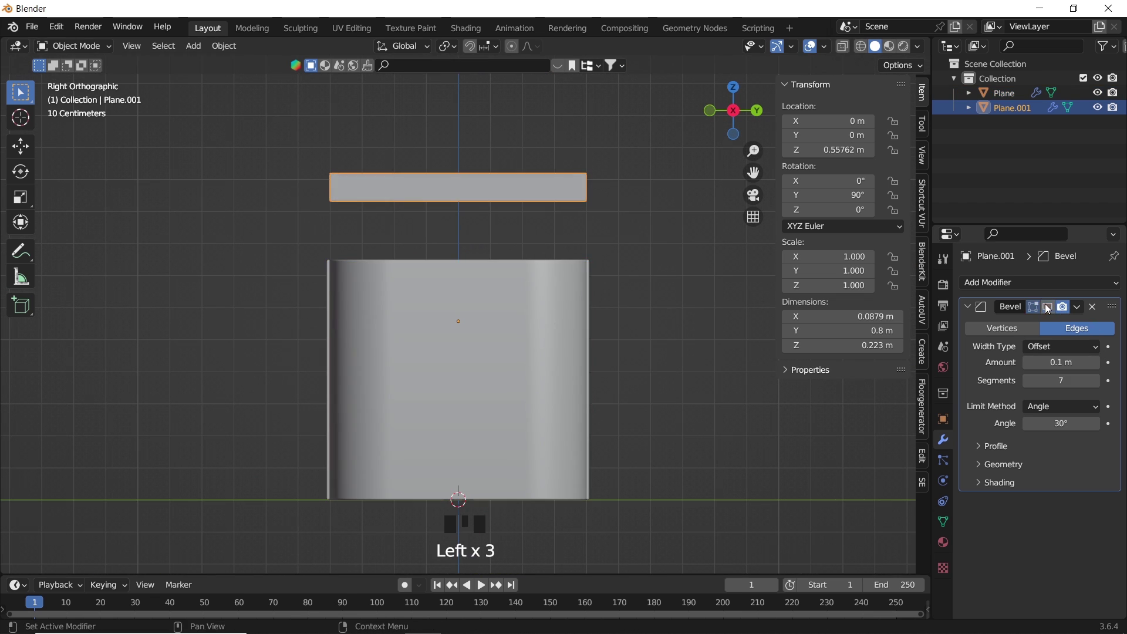
scroll(576, 232, up, 3)
shift+middle_drag(575, 232, 533, 298)
click(549, 179)
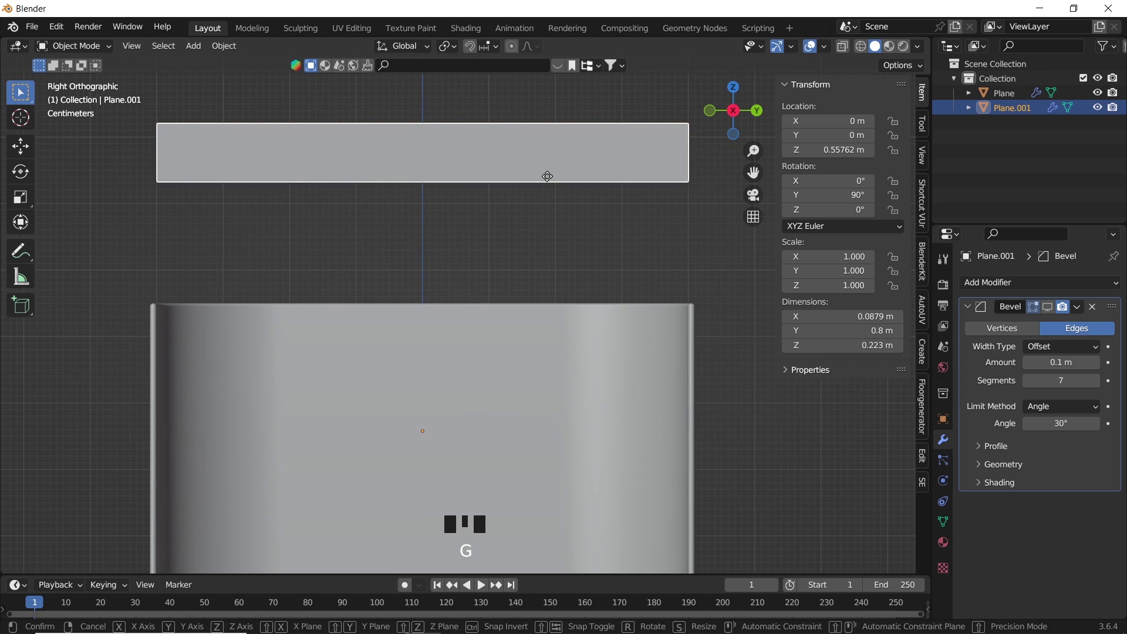
key(g)
key(z)
click(565, 429)
middle_drag(455, 352, 498, 288)
Step: Show the slab's Bevel again with Clamp Overlap off, a 0.006 m amount and 6 segments, and shade the slab smooth
key(Tab)
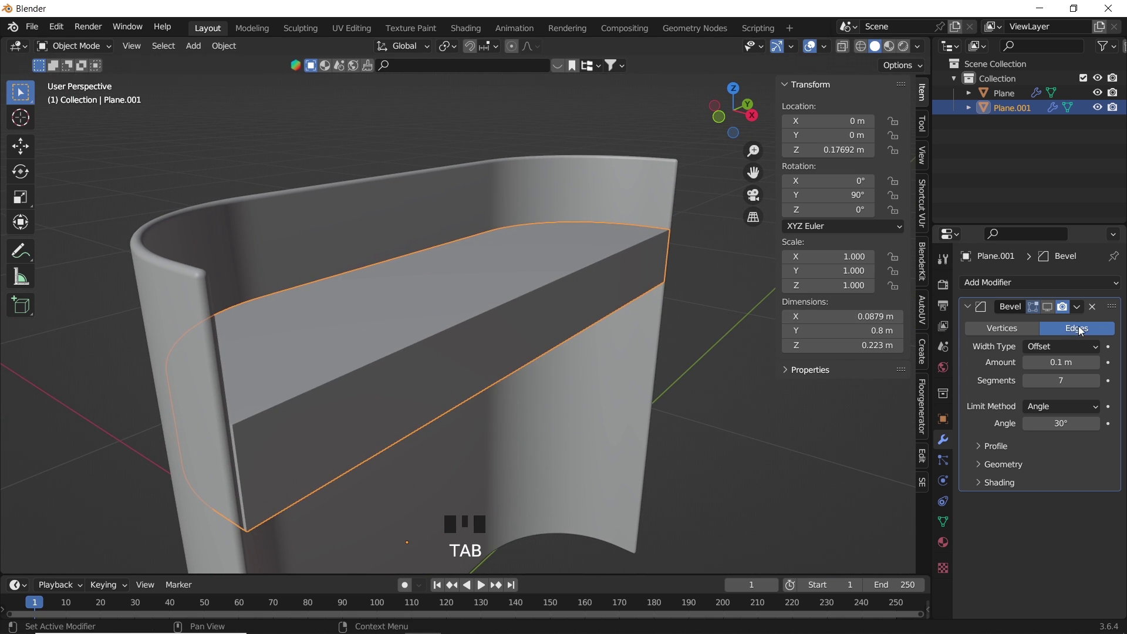
click(1048, 307)
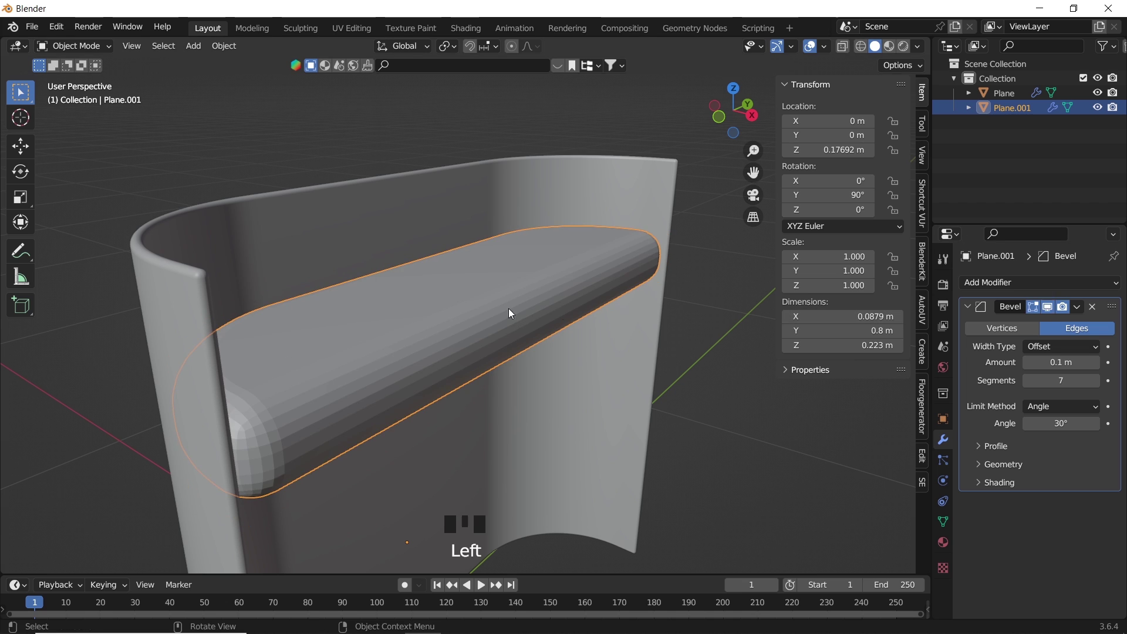
click(1027, 381)
click(1027, 381)
shift+drag(1051, 363, 1039, 362)
click(994, 465)
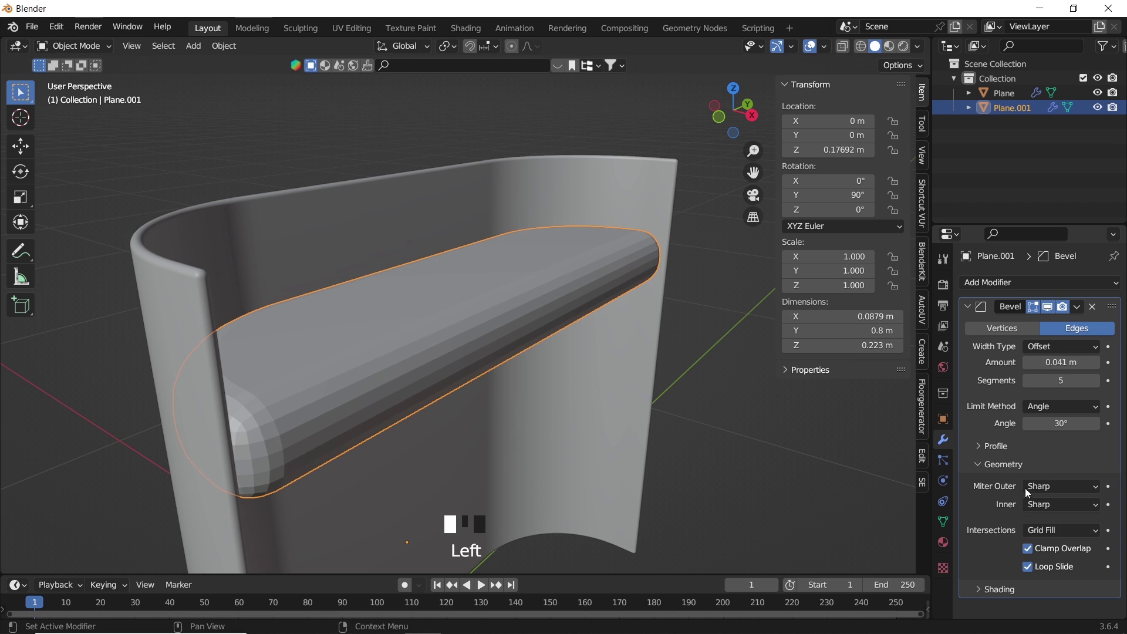
click(1027, 548)
mouse_move(1057, 362)
shift+mouse_down()
mouse_move(1036, 362)
mouse_move(1064, 364)
shift+mouse_up()
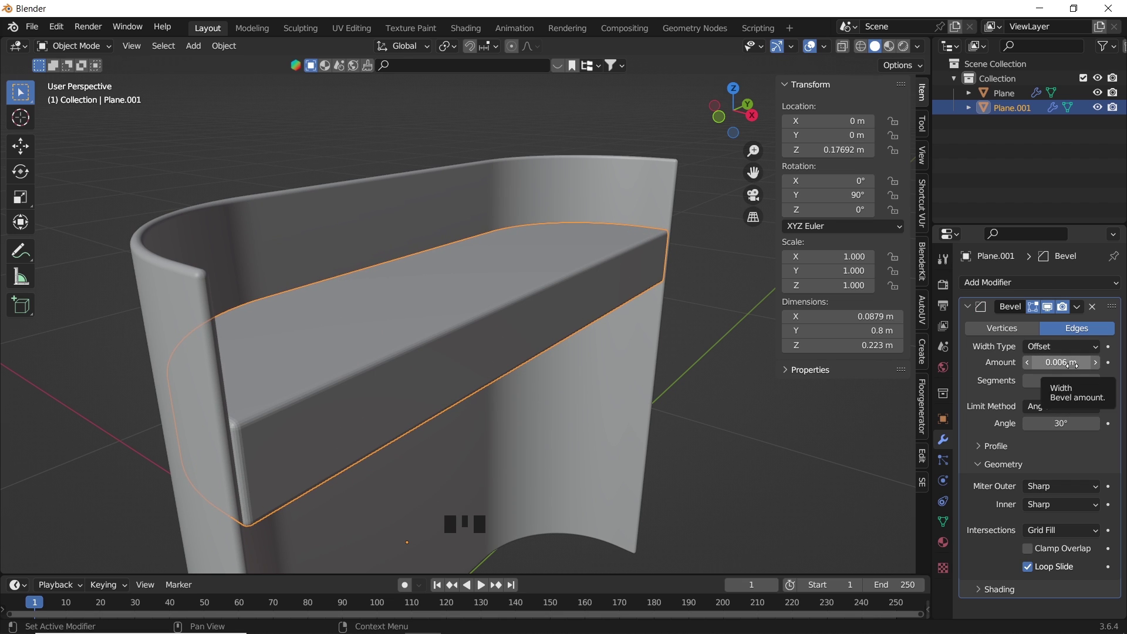
click(1095, 380)
right_click(538, 305)
Step: Duplicate the slab's top face in place and separate the copy into its own object
key(Tab)
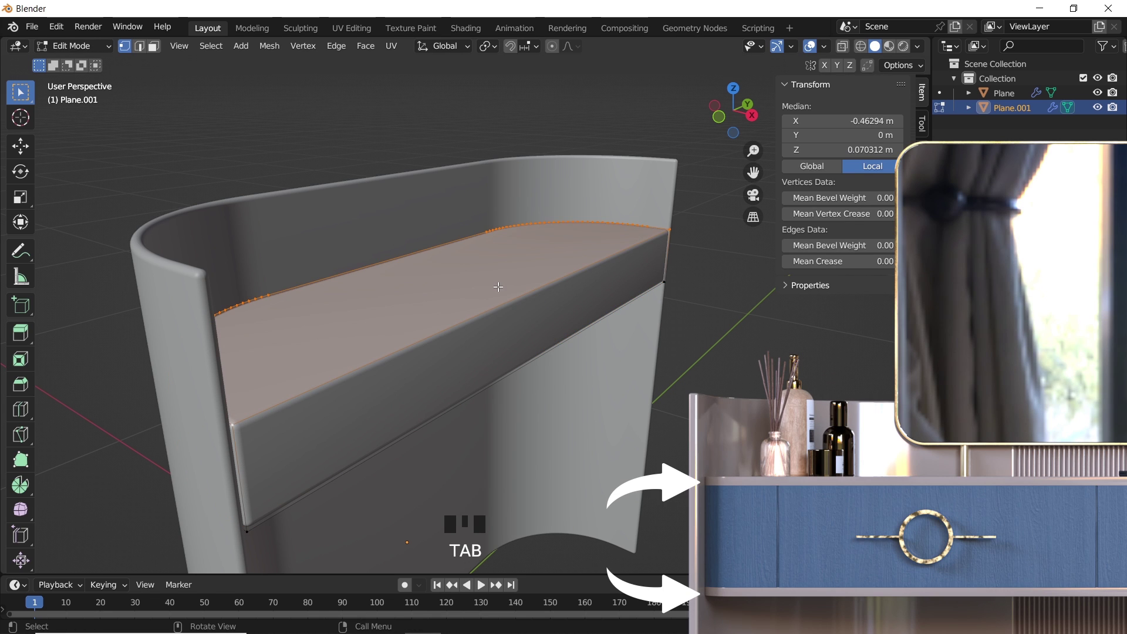
key(3)
click(500, 285)
key(shift+d)
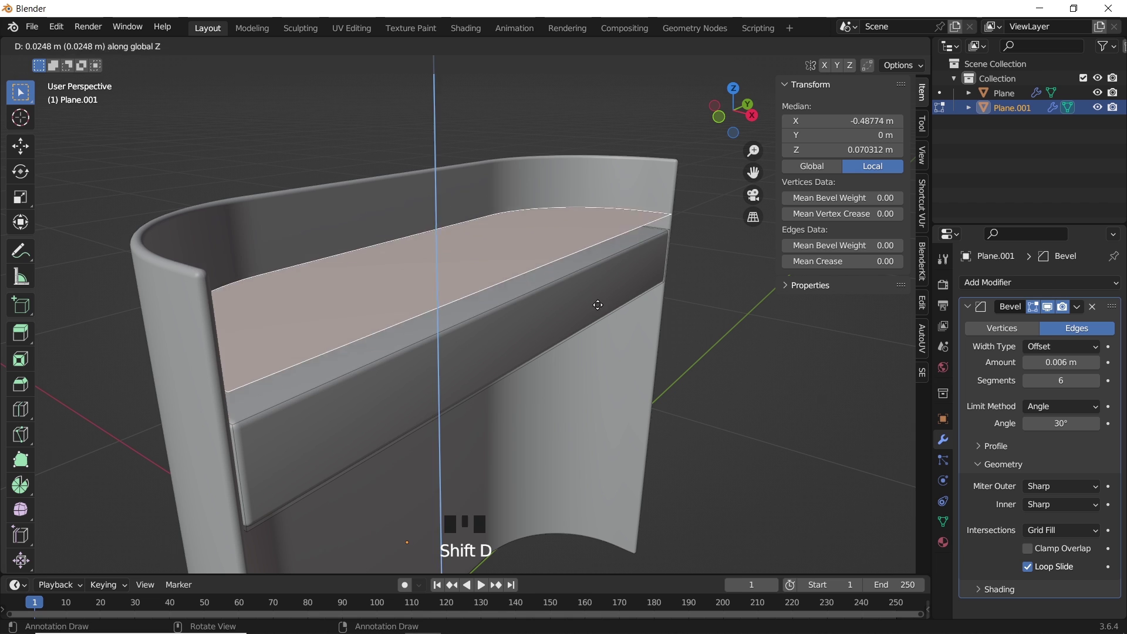
key(p)
click(657, 262)
key(Tab)
alt+click(609, 252)
click(592, 267)
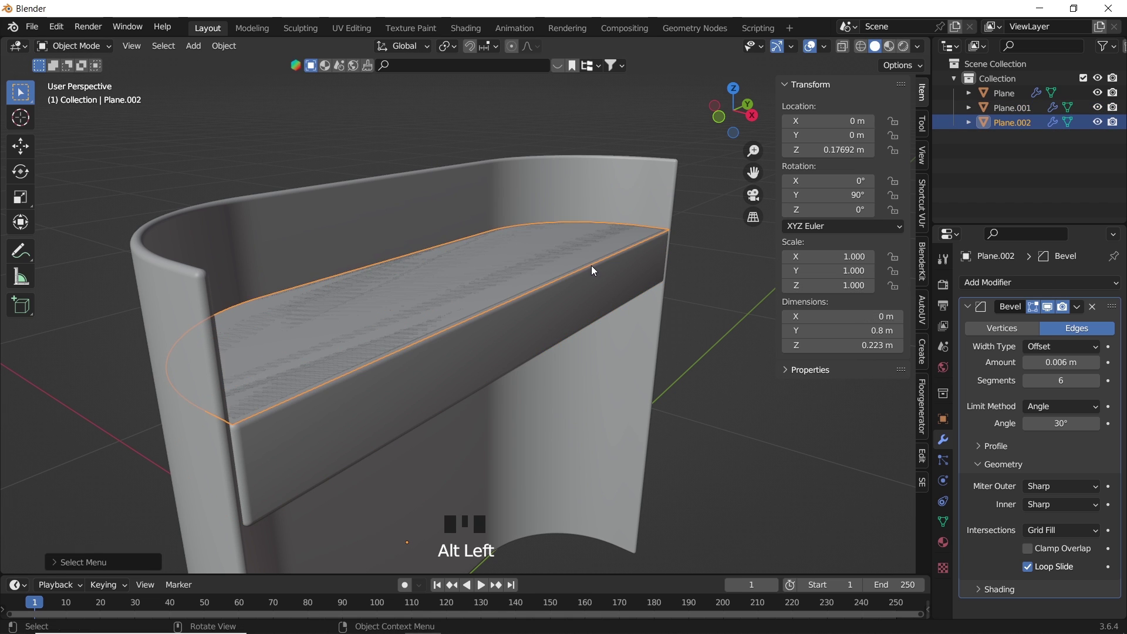
Step: Extrude the separated face upward into a thin tabletop board and adjust its upper face along Z to a thickness of about 0.014 m
key(Tab)
key(a)
key(e)
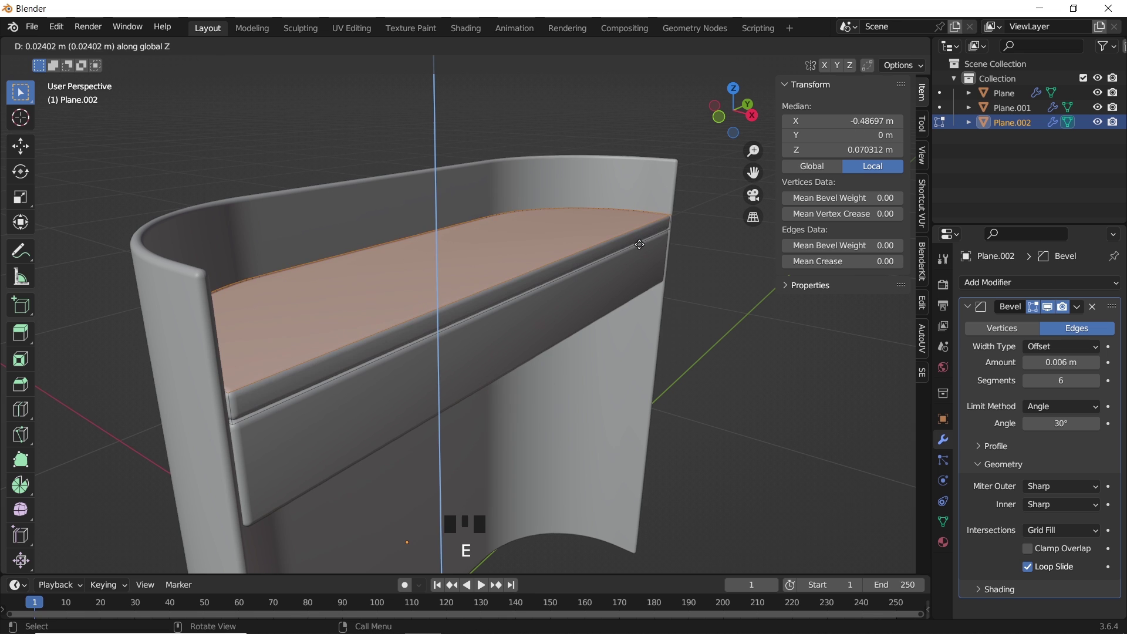
click(641, 262)
middle_drag(641, 262, 523, 318)
key(g)
key(z)
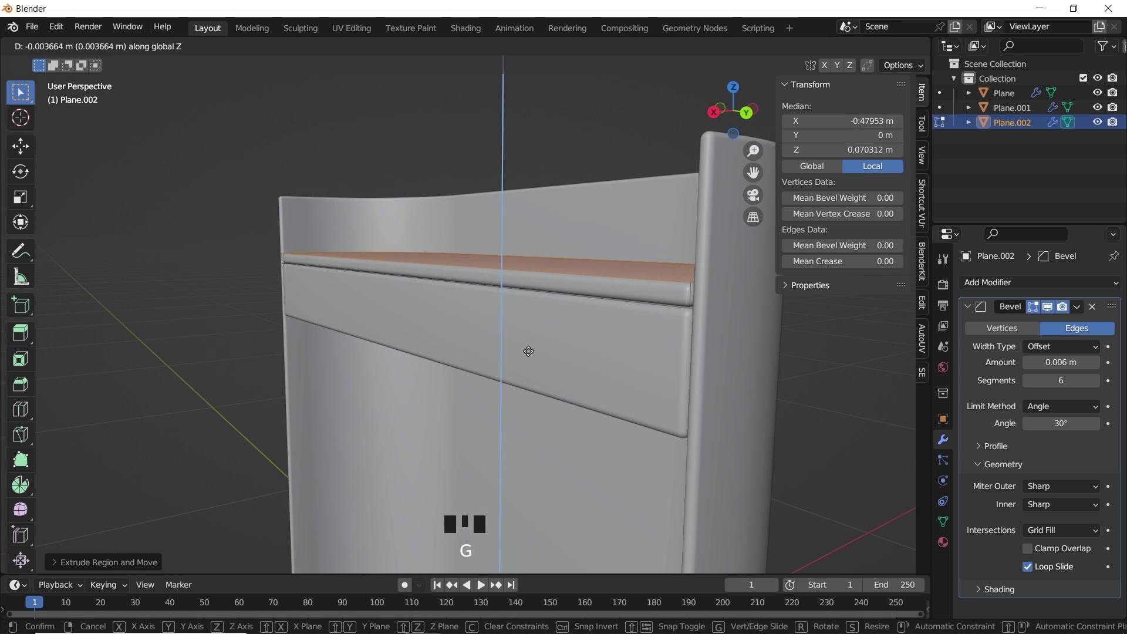
click(554, 327)
Step: Duplicate the thin board about 0.10 m down along Z so the copy sits against the underside of the slab
key(Tab)
key(shift+d)
key(z)
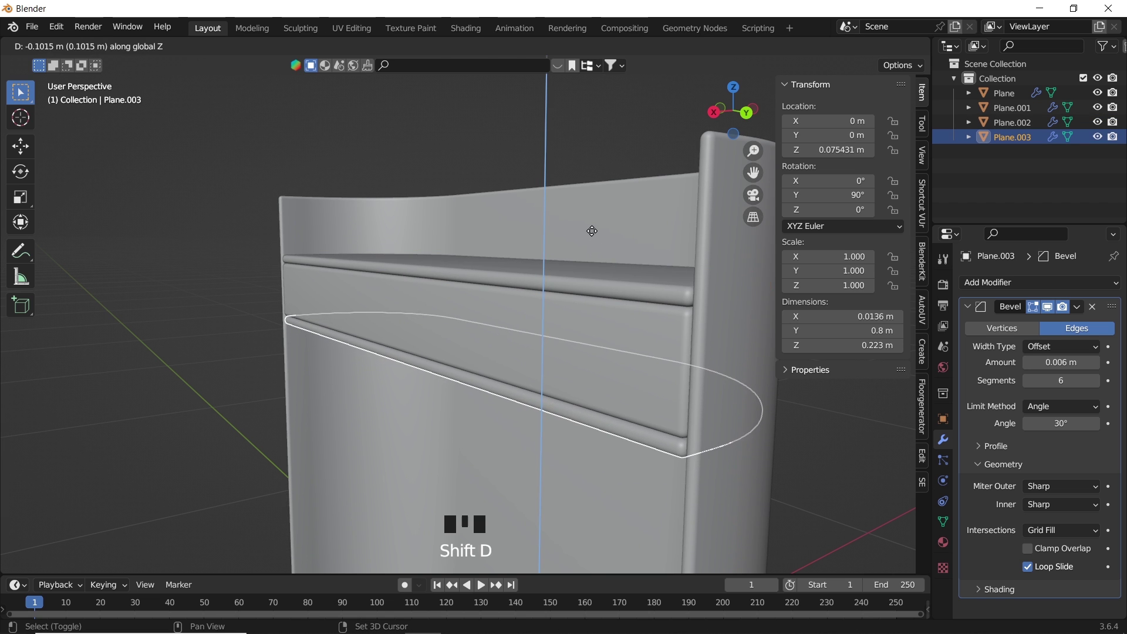
click(508, 344)
click(357, 309)
middle_drag(357, 309, 558, 323)
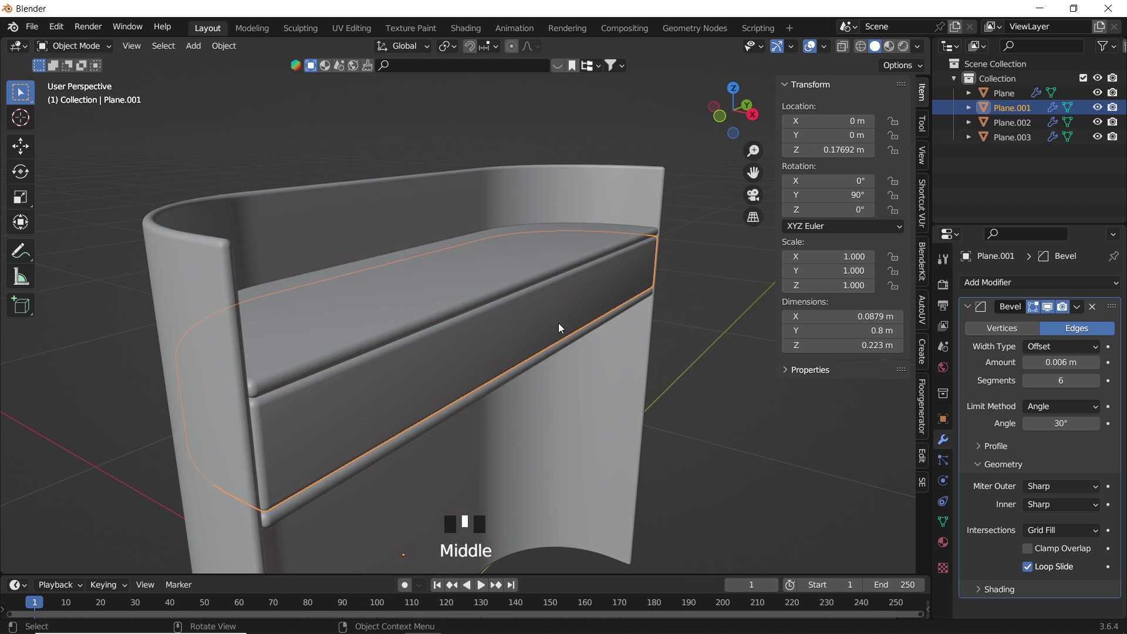
Step: Extend both front ends of the curved panel about 0.01 m outward along X, past the slab's front
click(230, 263)
key(Tab)
key(KP_7)
scroll(553, 194, down, 4)
key(1)
drag(501, 147, 584, 432)
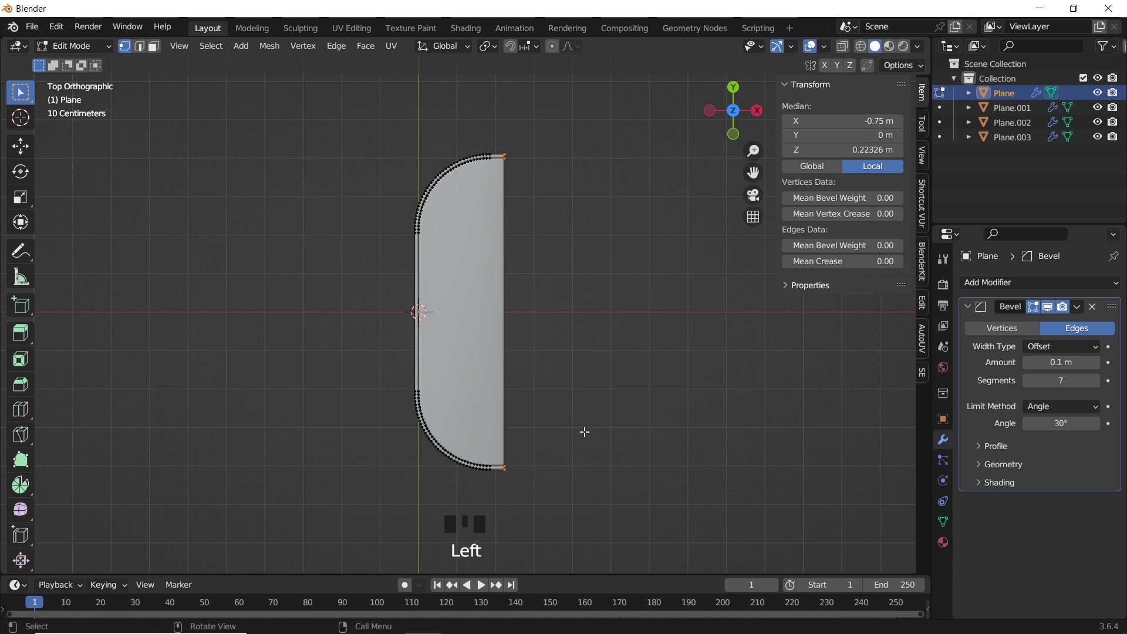
key(g)
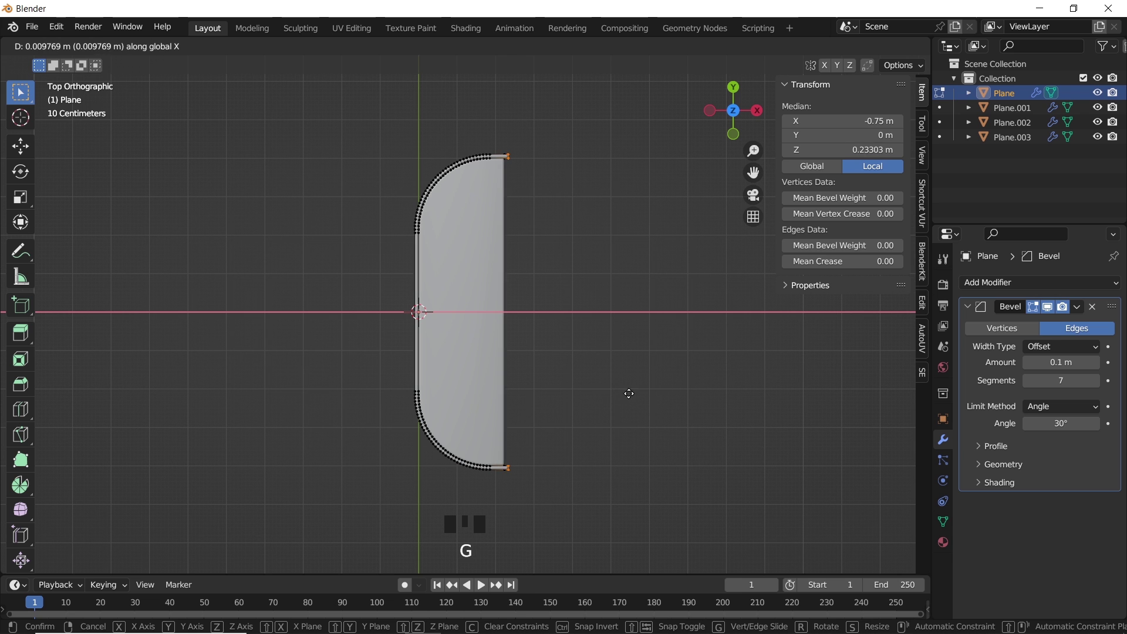
click(629, 393)
middle_drag(627, 395, 464, 464)
key(Tab)
scroll(509, 371, up, 4)
middle_drag(508, 371, 559, 317)
Step: Cut two vertical edge loops through the slab's front and spread them apart along Y toward the slab's ends
click(557, 315)
key(Tab)
key(ctrl+r)
scroll(456, 299, up, 1)
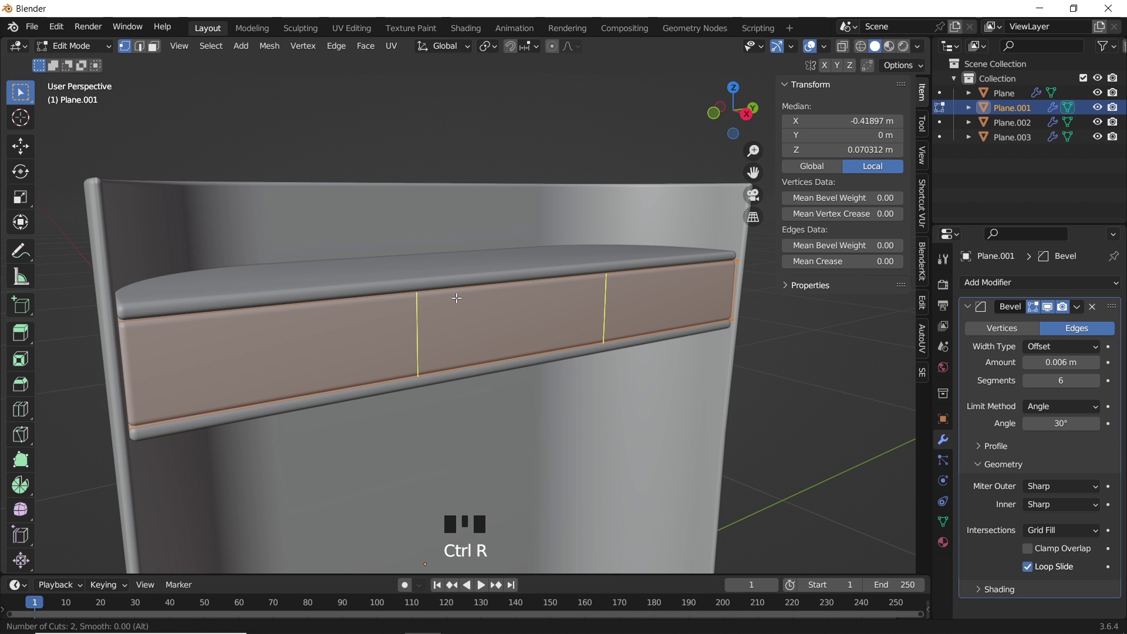
click(456, 298)
right_click(457, 298)
key(ctrl+b)
key(s)
key(x)
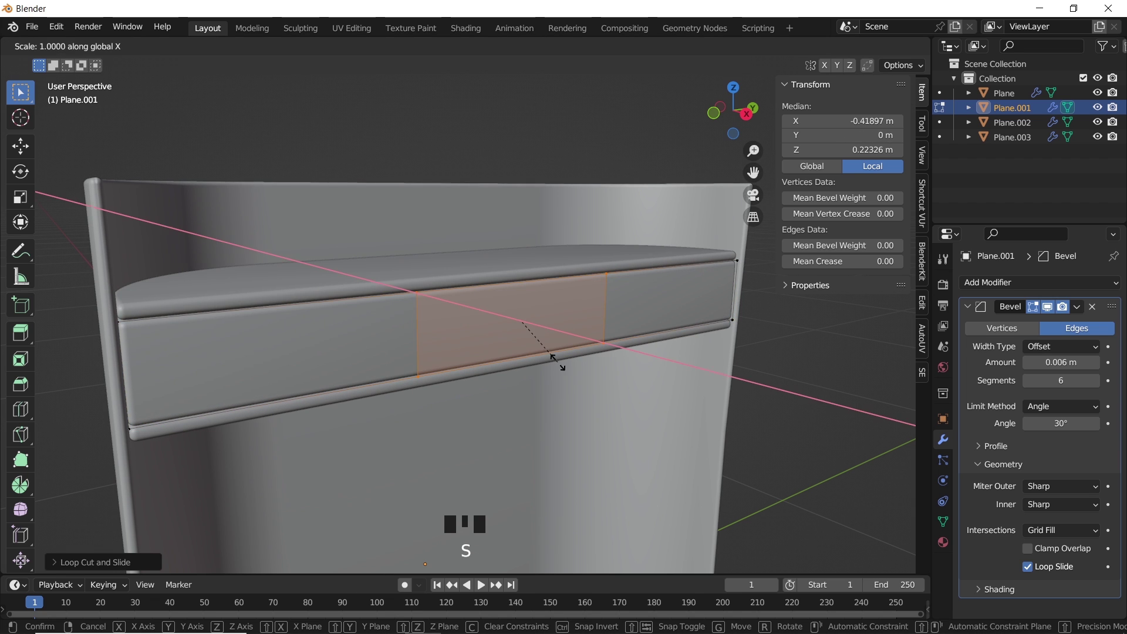
key(y)
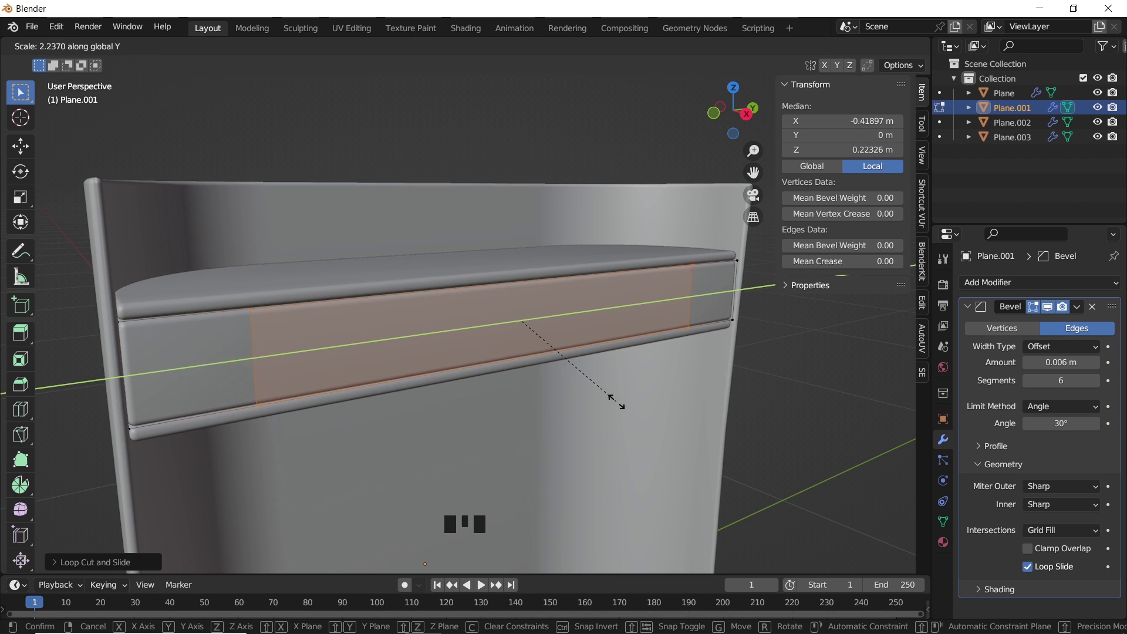
click(634, 411)
middle_drag(634, 411, 536, 394)
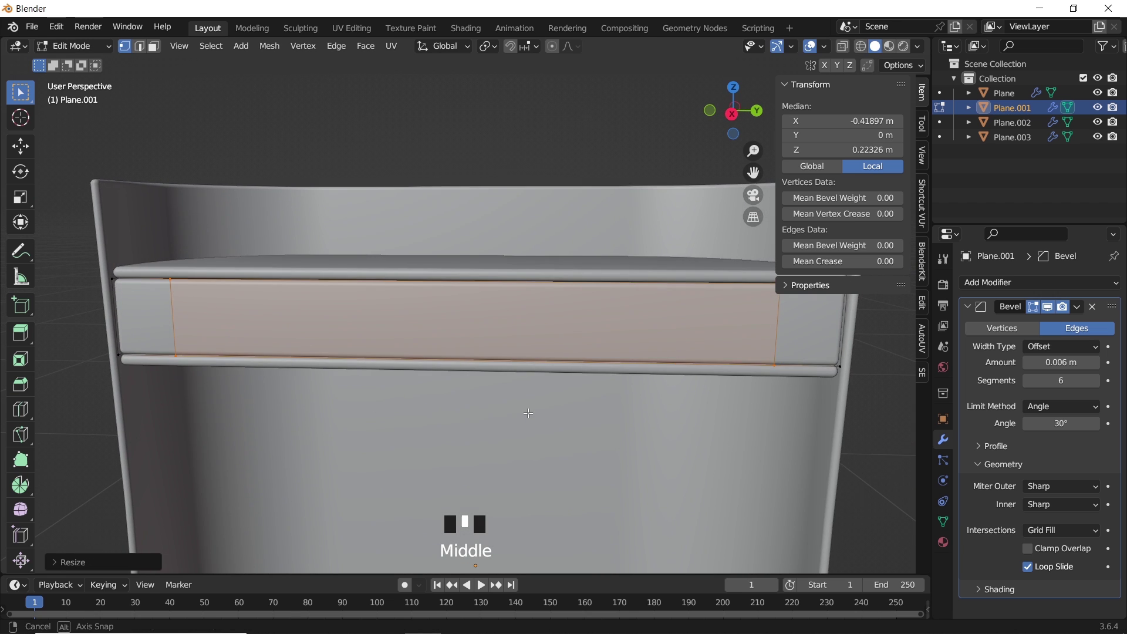
Step: Add one vertical edge loop at the middle of the slab's front
key(KP_3)
key(ctrl+r)
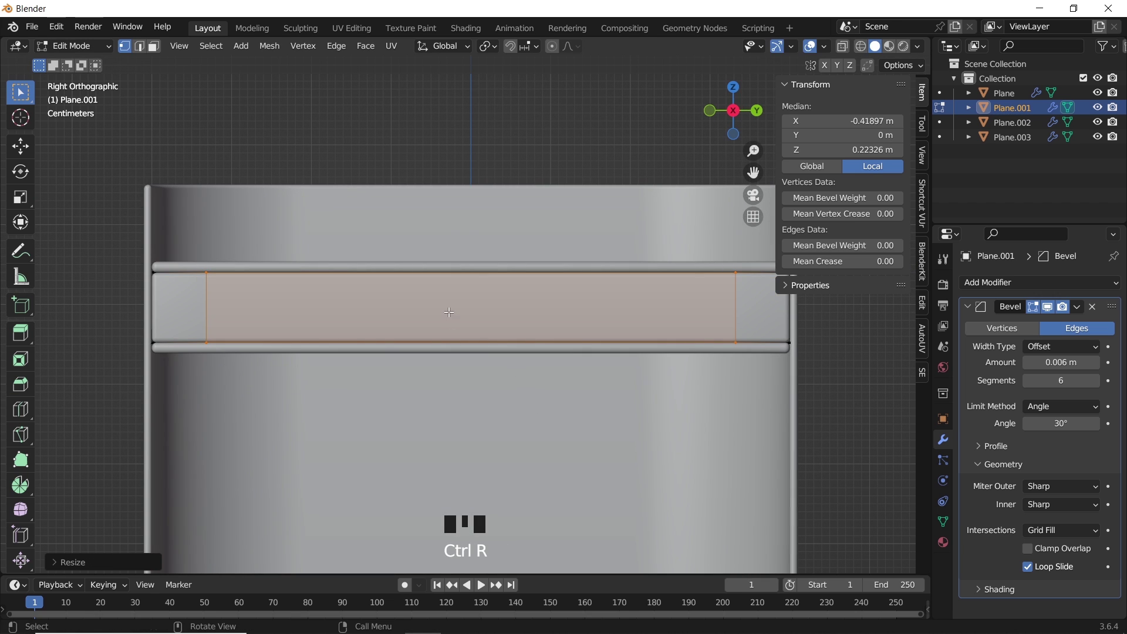
key(ctrl+r)
click(482, 278)
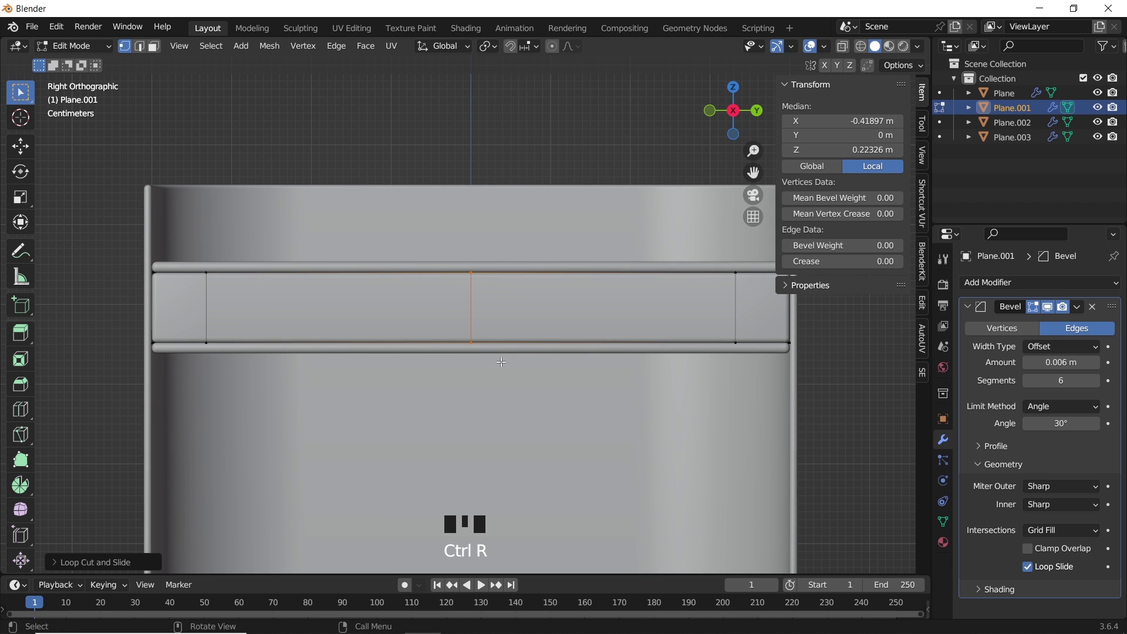
Step: Bevel the three vertical edge loops on the slab's front with one segment, about 0.002 m wide
alt+shift+click(224, 318)
key(2)
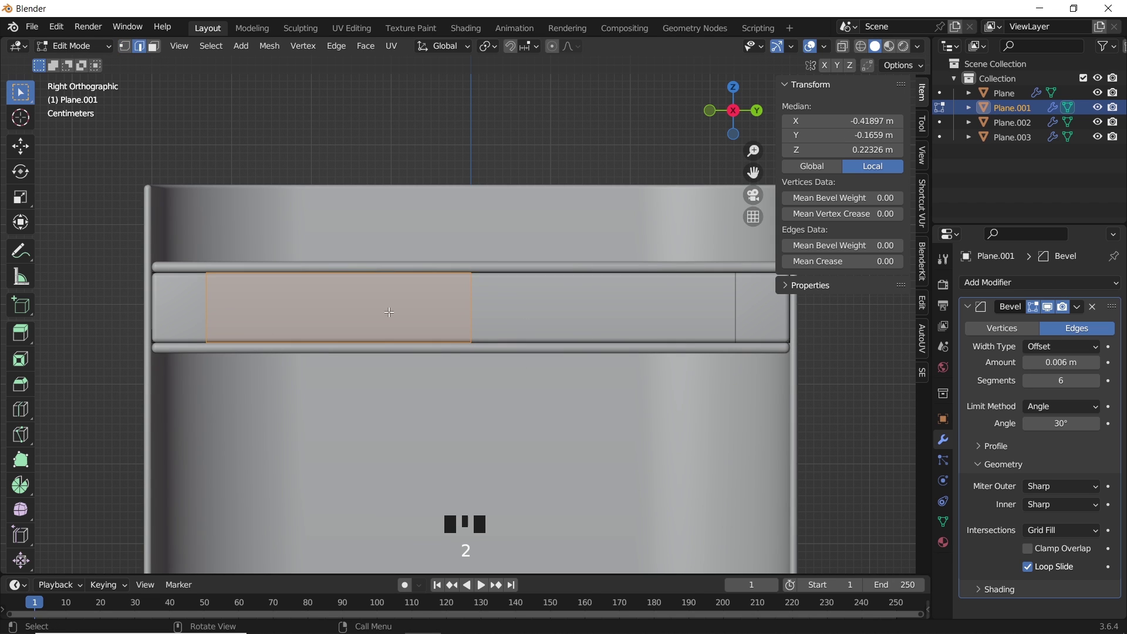
click(205, 307)
alt+shift+click(466, 304)
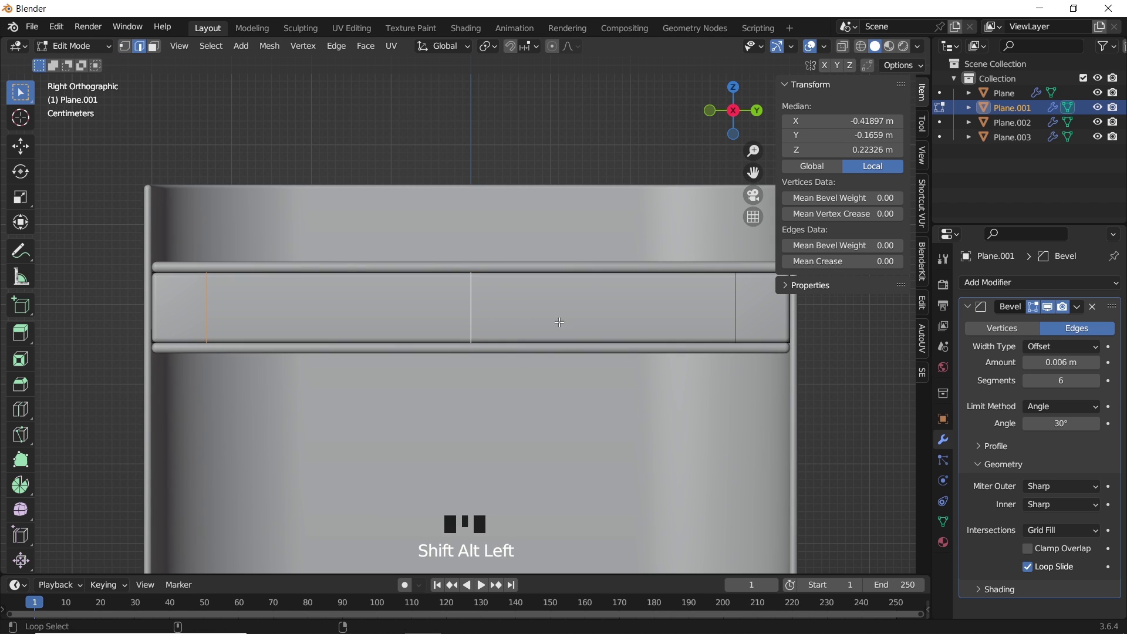
alt+shift+click(737, 310)
key(shift+z)
mouse_move(737, 310)
middle_down()
mouse_move(450, 368)
mouse_move(493, 377)
mouse_move(588, 340)
middle_up()
key(z)
scroll(588, 339, up, 2)
key(ctrl+b)
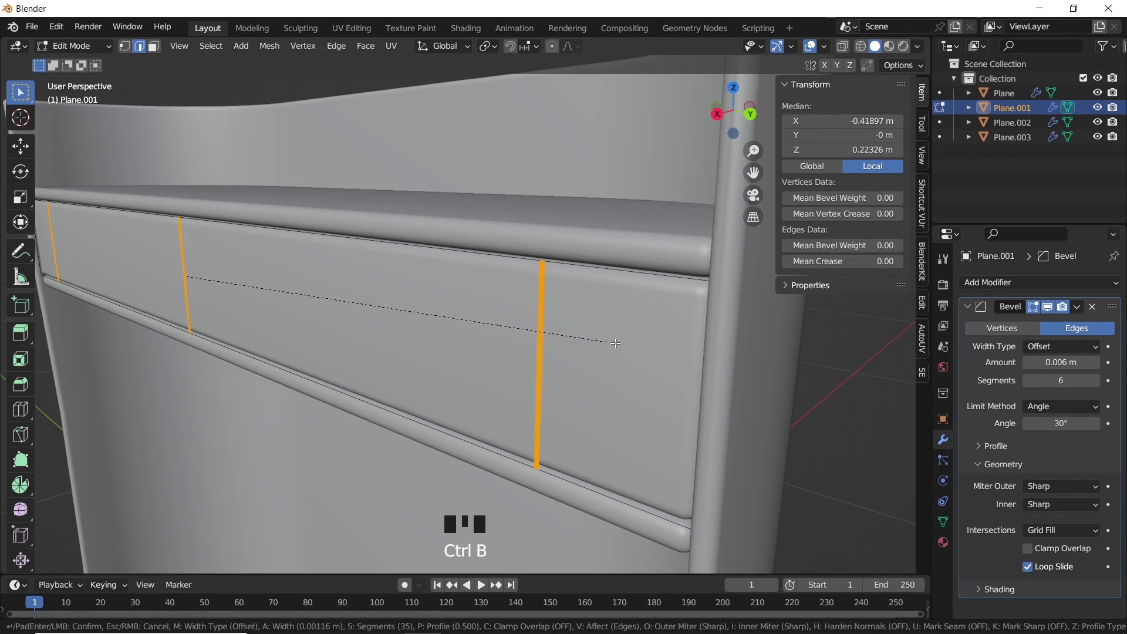
scroll(629, 347, down, 5)
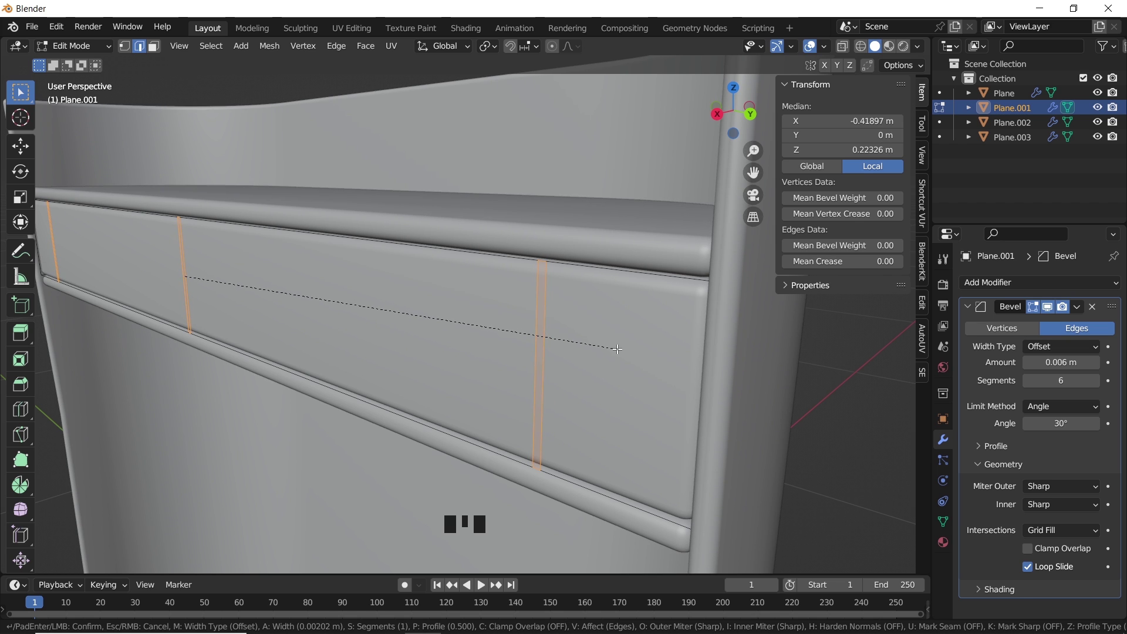
click(616, 349)
Step: Apply the slab's Bevel modifier and extrude the three narrow strips inward along their normals about 0.003 m as drawer gaps
key(3)
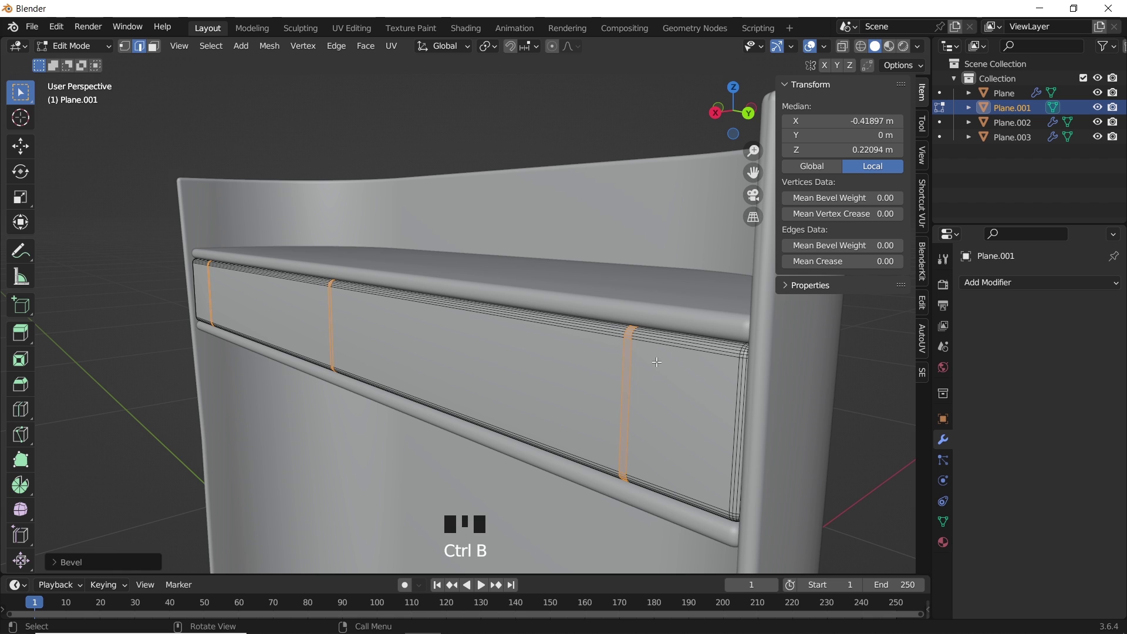
key(3)
right_click(656, 381)
click(657, 385)
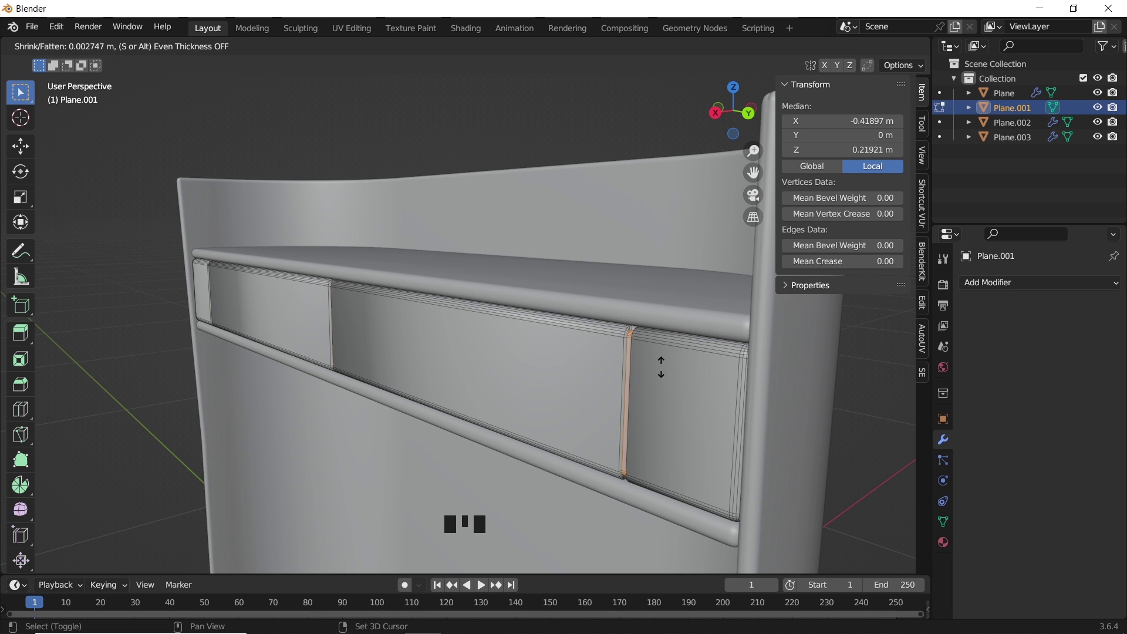
click(663, 372)
Step: Leave mesh editing and shade the drawer slab smooth
key(Tab)
click(663, 372)
right_click(663, 372)
click(650, 354)
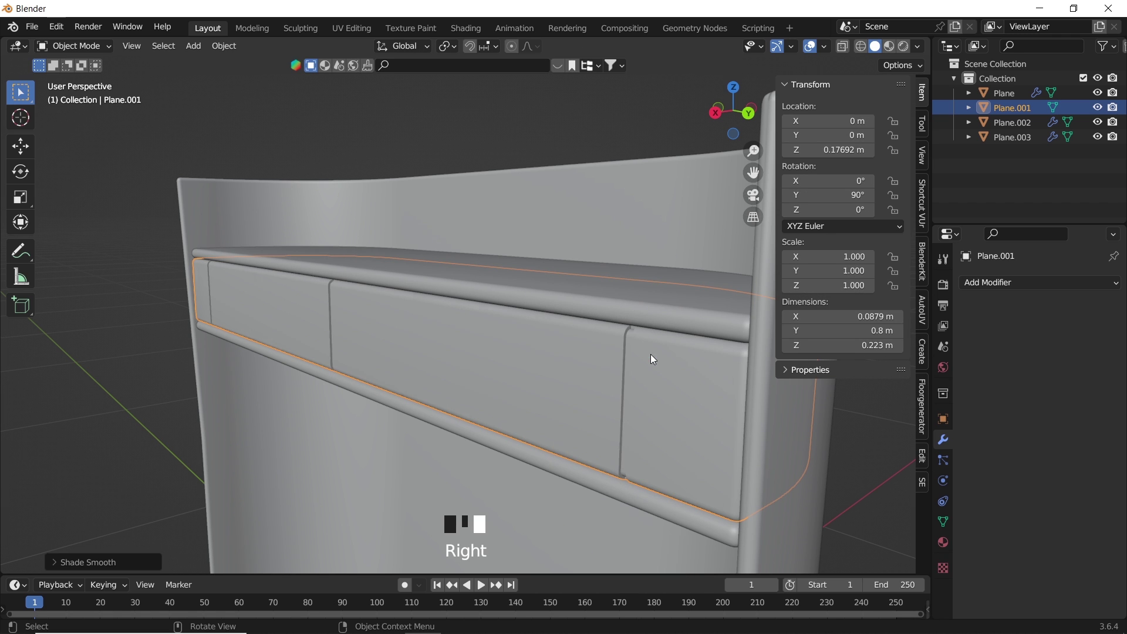
Step: Add a cylinder mesh in front of the drawer slab and scale it down to handle size
middle_drag(544, 373, 484, 351)
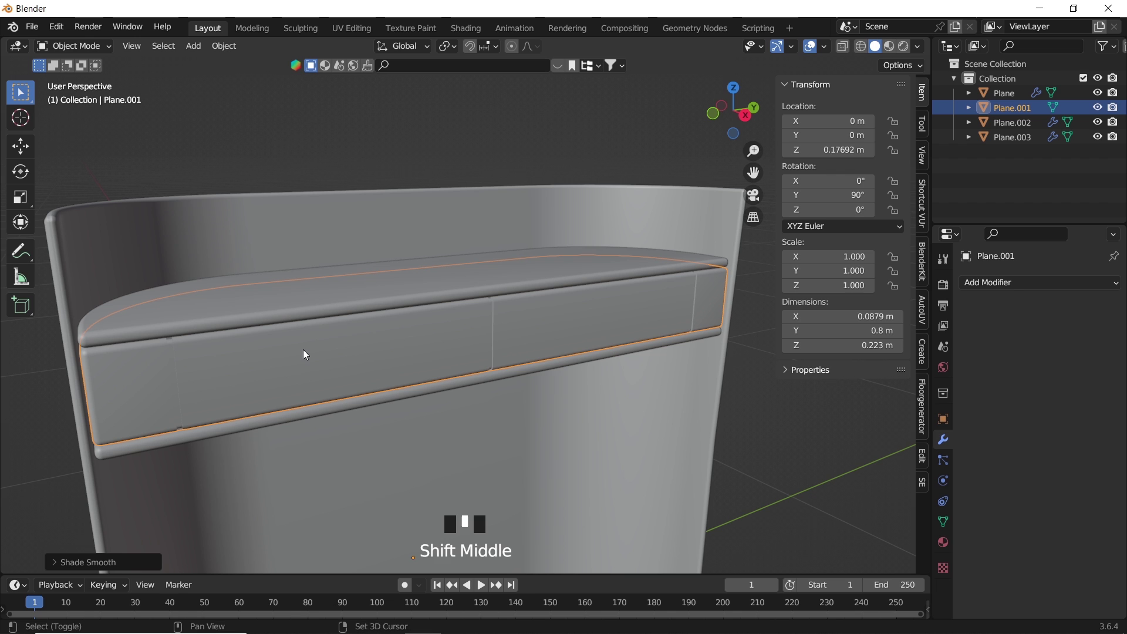
key(shift+a)
mouse_move(320, 339)
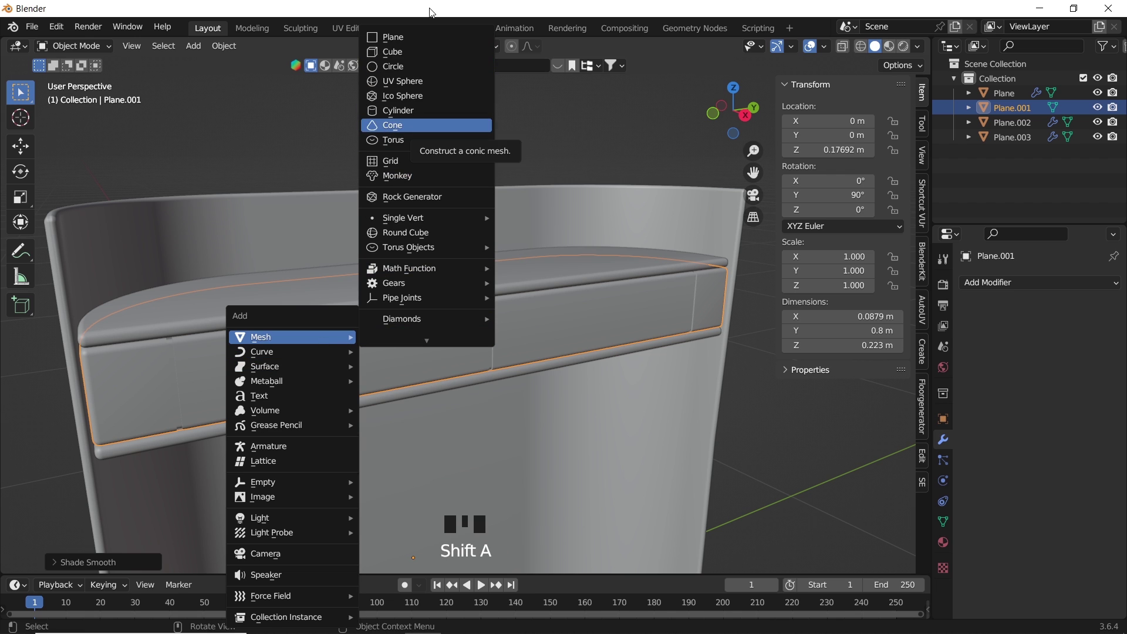
click(418, 109)
click(88, 562)
click(312, 350)
key(s)
click(660, 404)
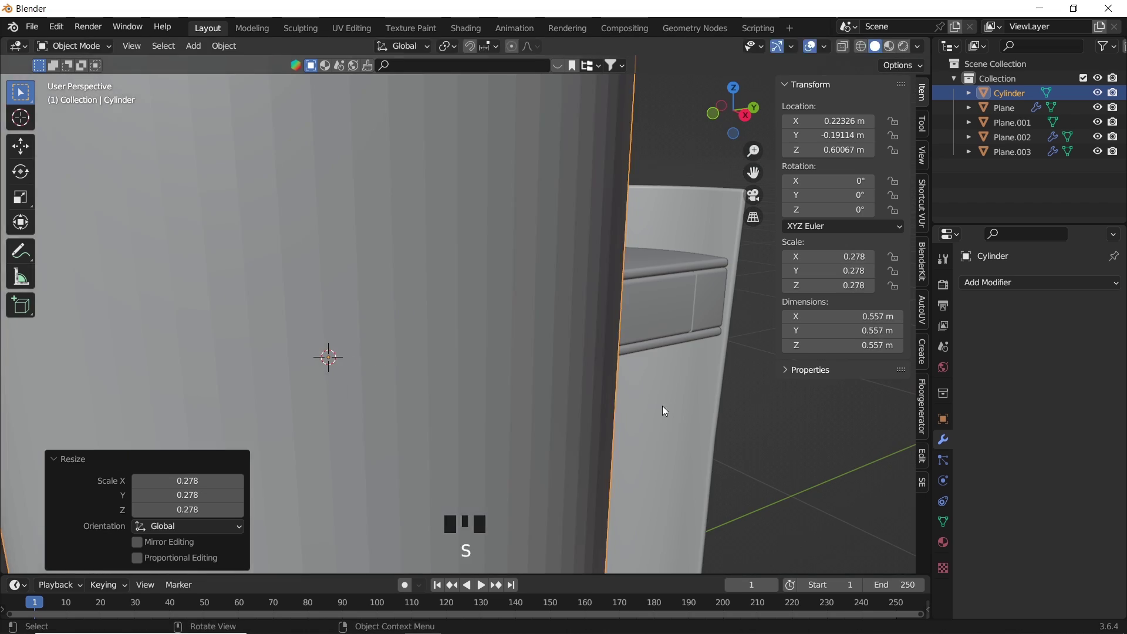
key(s)
click(354, 360)
Step: Rotate the cylinder 90° about Y, resize it to about 0.052 m across and flatten it along X into a thin disc
text(ry90)
key(Return)
key(shift+z)
key(s)
mouse_move(484, 341)
middle_down()
mouse_move(511, 358)
mouse_move(478, 339)
middle_up()
click(516, 364)
key(s)
key(x)
click(525, 370)
key(shift+z)
Step: Inset the disc's front and back faces and bridge them to open a hole, turning the disc into a ring
key(Tab)
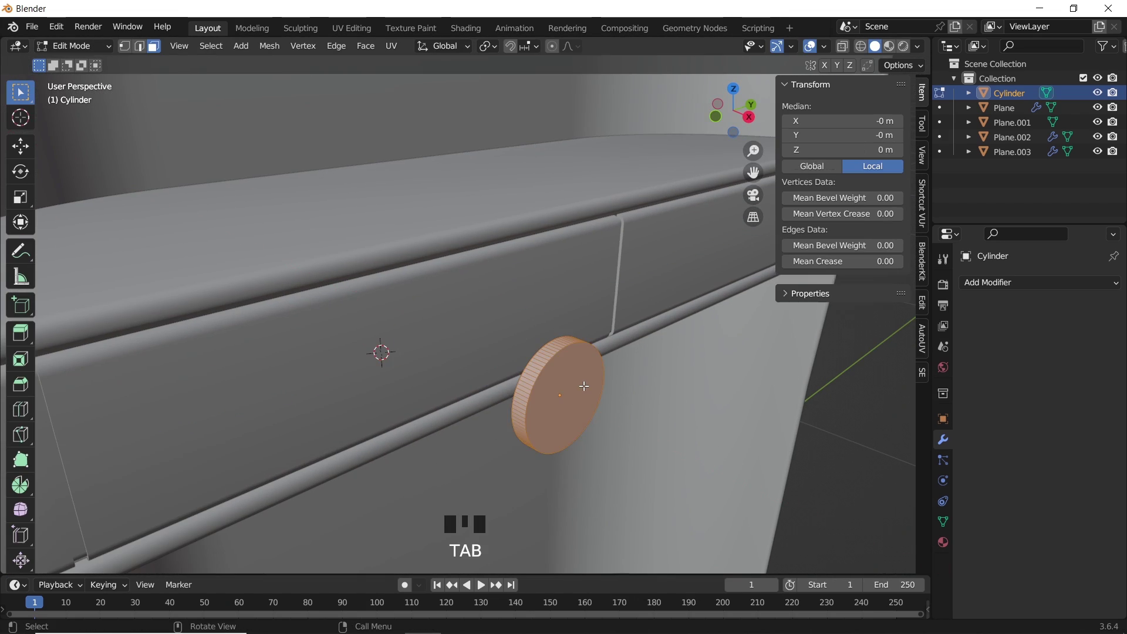
click(581, 388)
middle_drag(581, 389, 534, 419)
shift+middle_drag(534, 420, 575, 367)
scroll(579, 365, up, 2)
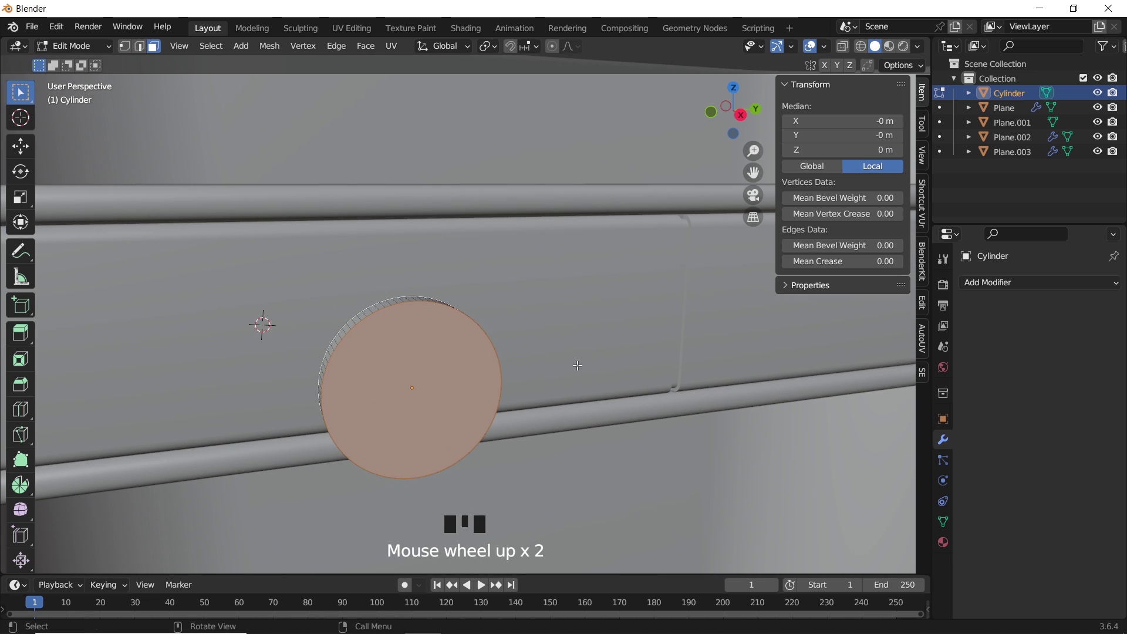
key(i)
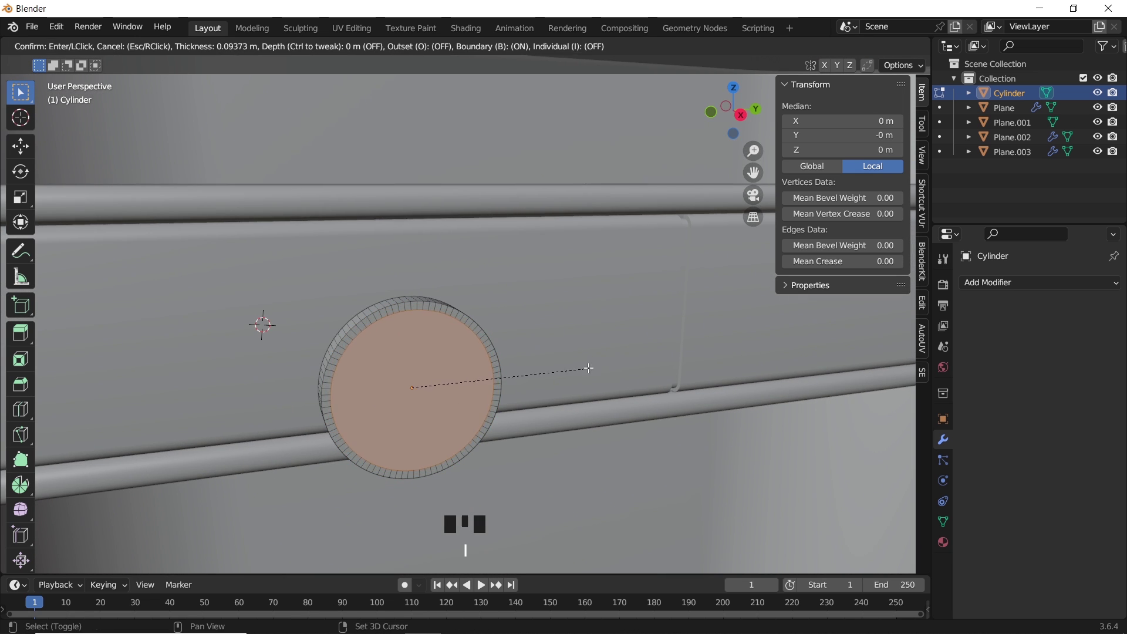
click(518, 377)
right_drag(516, 377, 460, 439)
middle_drag(496, 379, 387, 338)
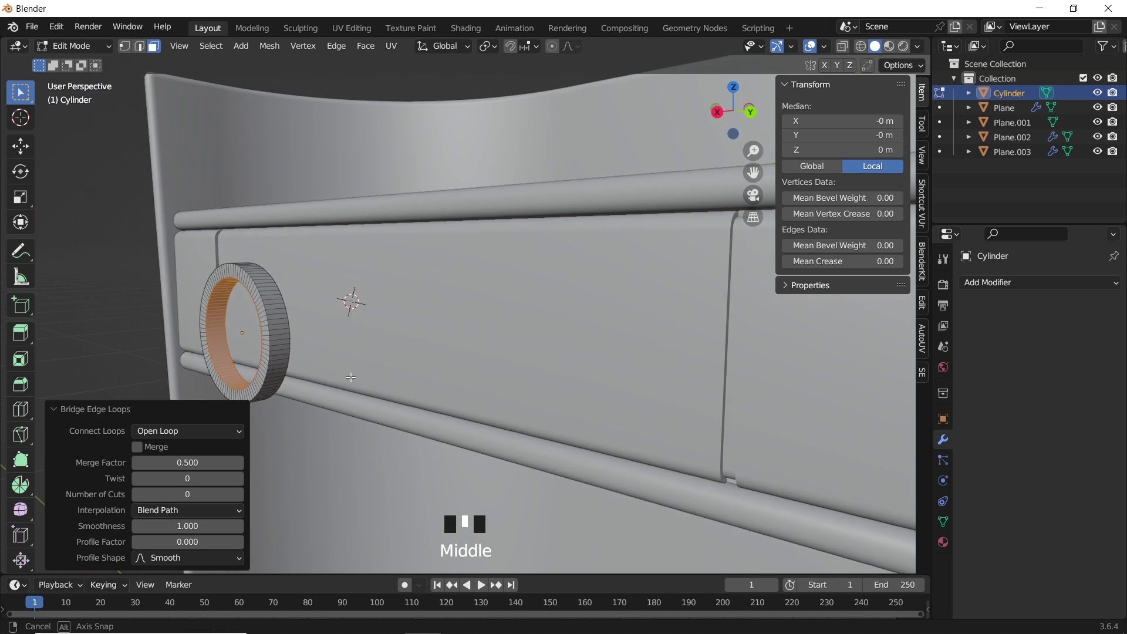
Step: Extrude one face on each opposite side of the ring outward along normals three times, with offsets of 0.277, 0.307 and 0.828 m
scroll(387, 338, up, 4)
shift+middle_drag(213, 362, 468, 332)
click(371, 302)
shift+click(512, 317)
scroll(631, 365, down, 2)
middle_drag(631, 366, 611, 354)
right_click(610, 355)
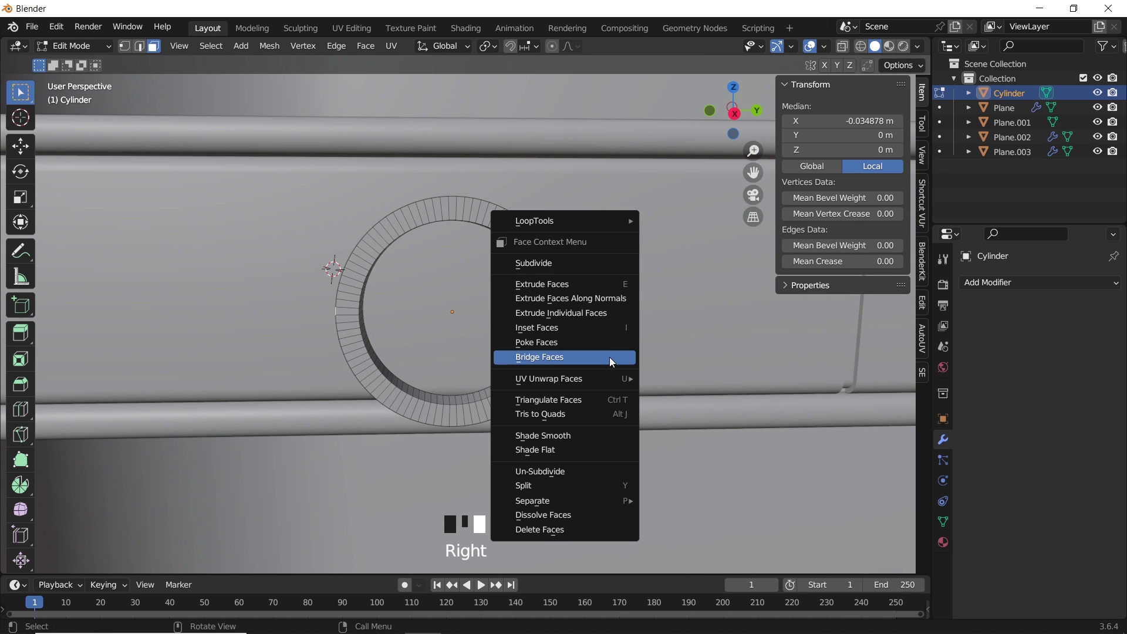
click(594, 294)
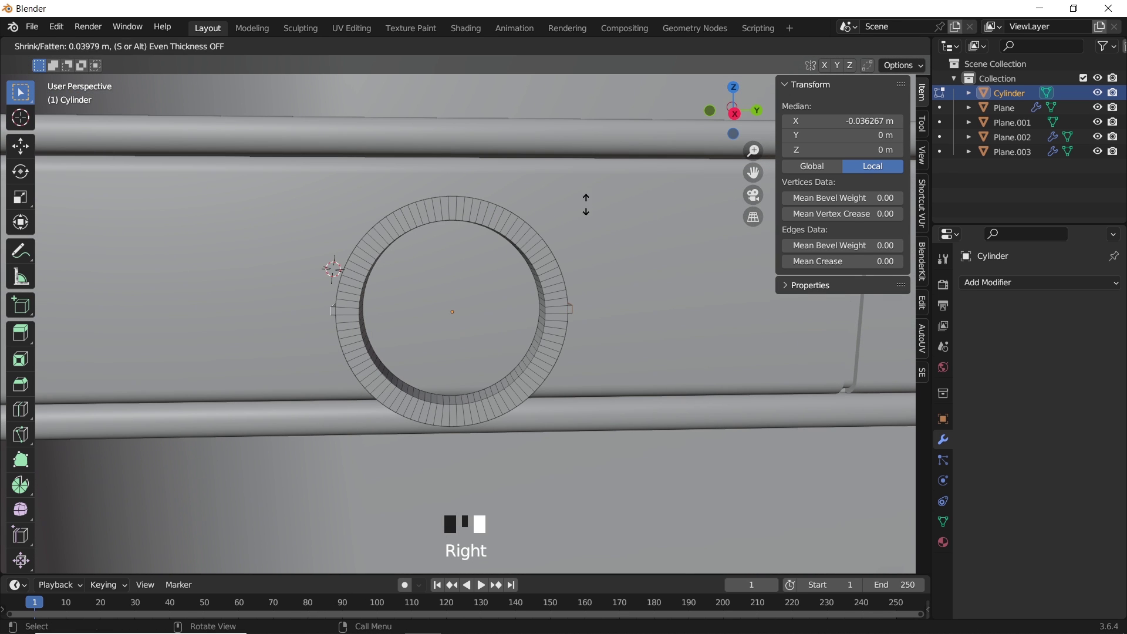
click(646, 262)
right_drag(633, 323, 633, 310)
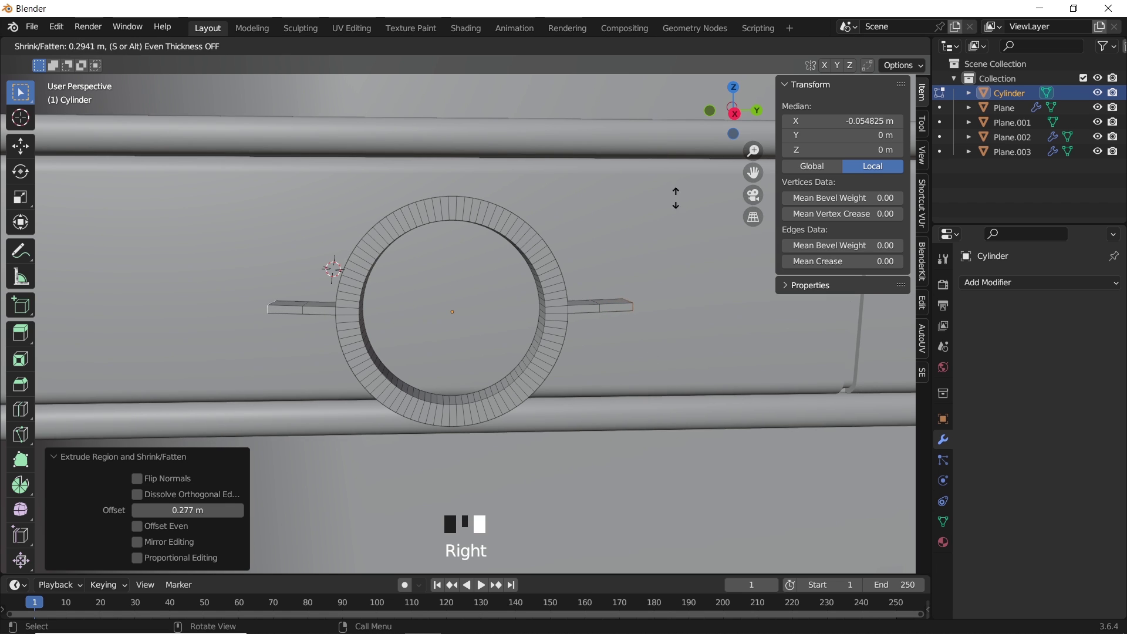
click(679, 176)
right_drag(668, 327, 668, 327)
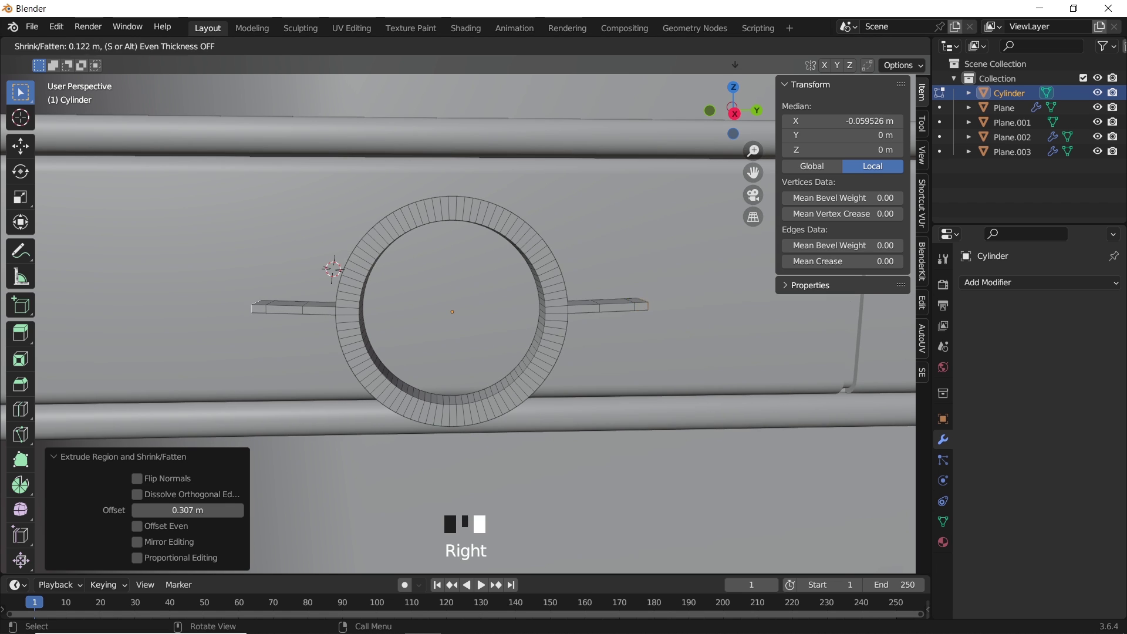
click(734, 176)
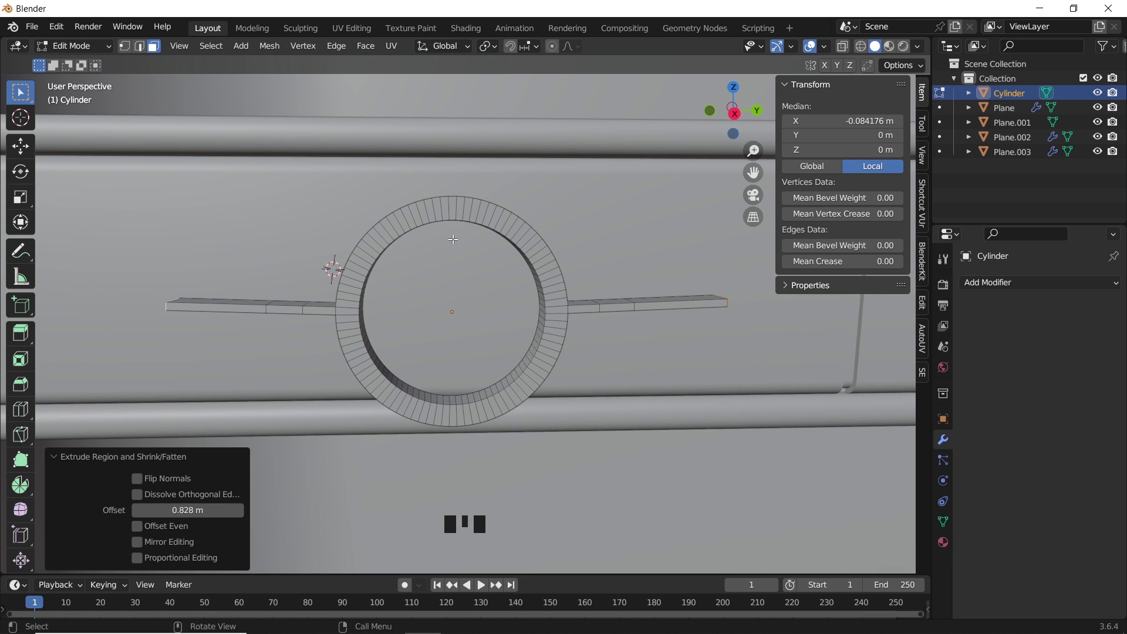
Step: Extrude the back face of each arm's middle segment toward the drawer as mounting pegs, making the handle about 0.023 m deep
middle_drag(476, 228, 382, 214)
scroll(674, 182, up, 3)
click(216, 369)
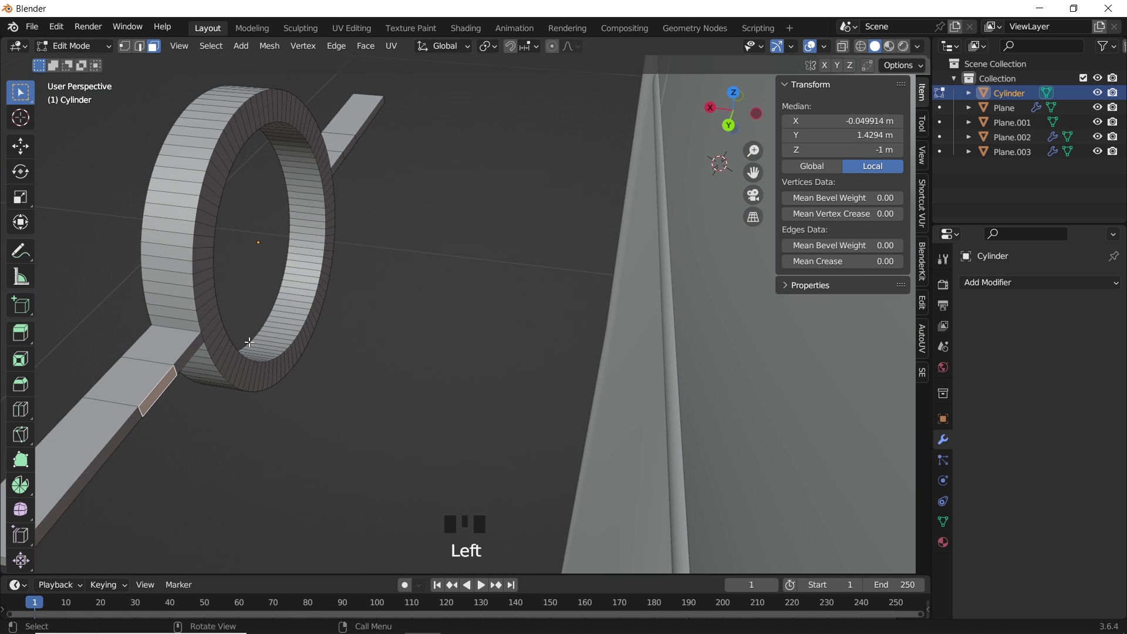
key(e)
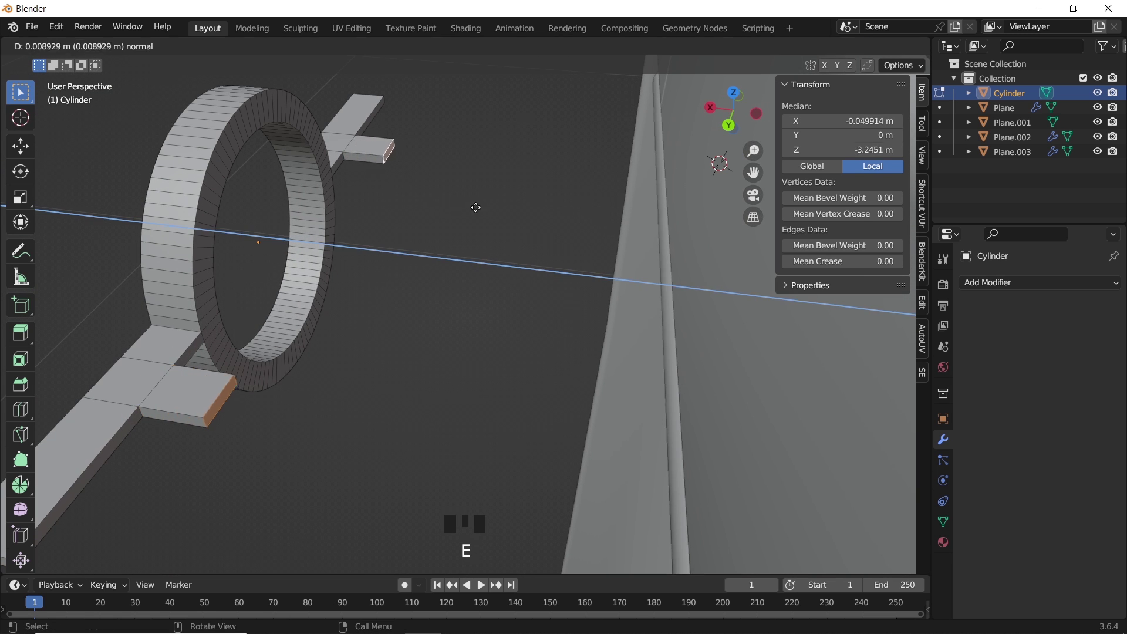
key(Tab)
Step: Move the handle about -0.066 m along X so its pegs sink into the drawer front
middle_drag(449, 209, 392, 277)
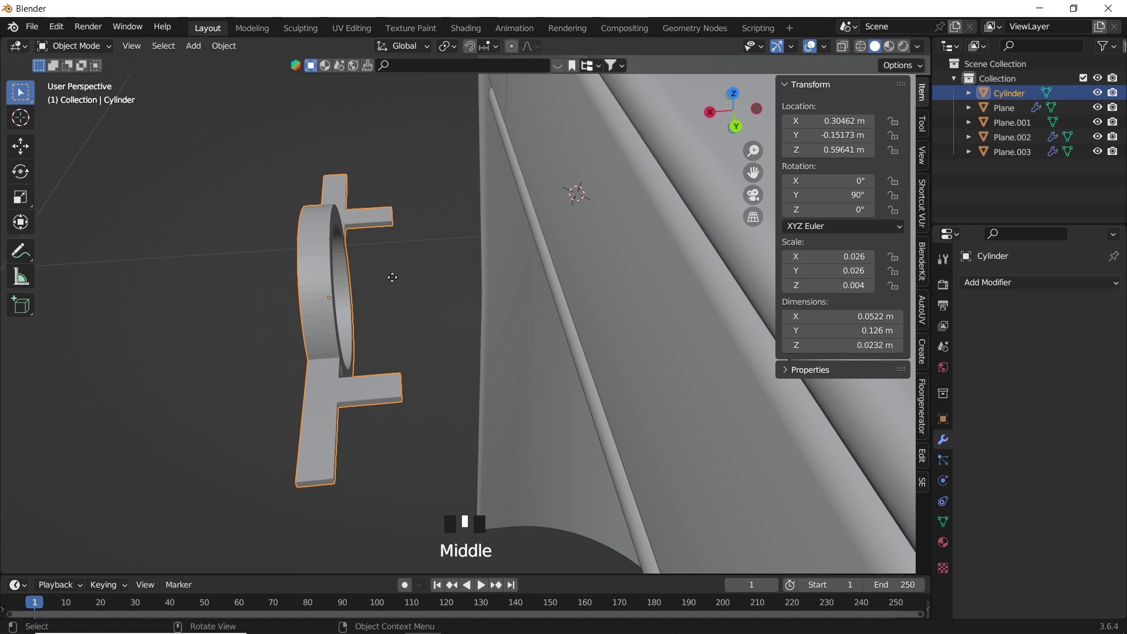
key(g)
key(x)
click(593, 272)
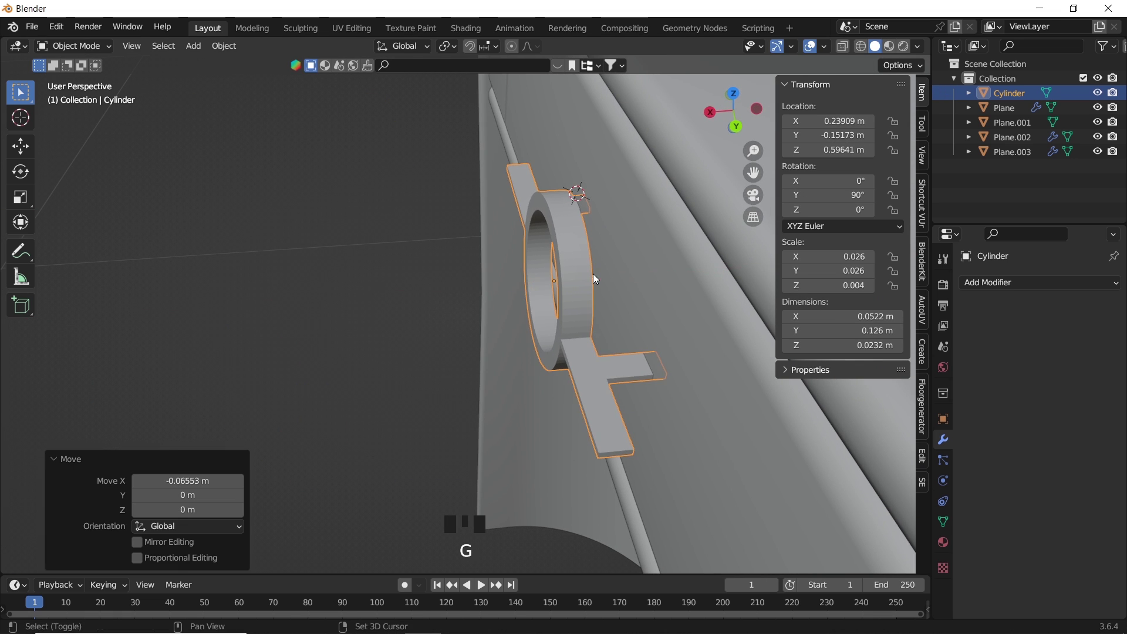
Step: Turn on Cavity viewport shading with type Both, world-space valley 1.380 and screen-space valley 1.040
key(KP_3)
scroll(557, 288, down, 9)
shift+middle_drag(557, 290, 449, 308)
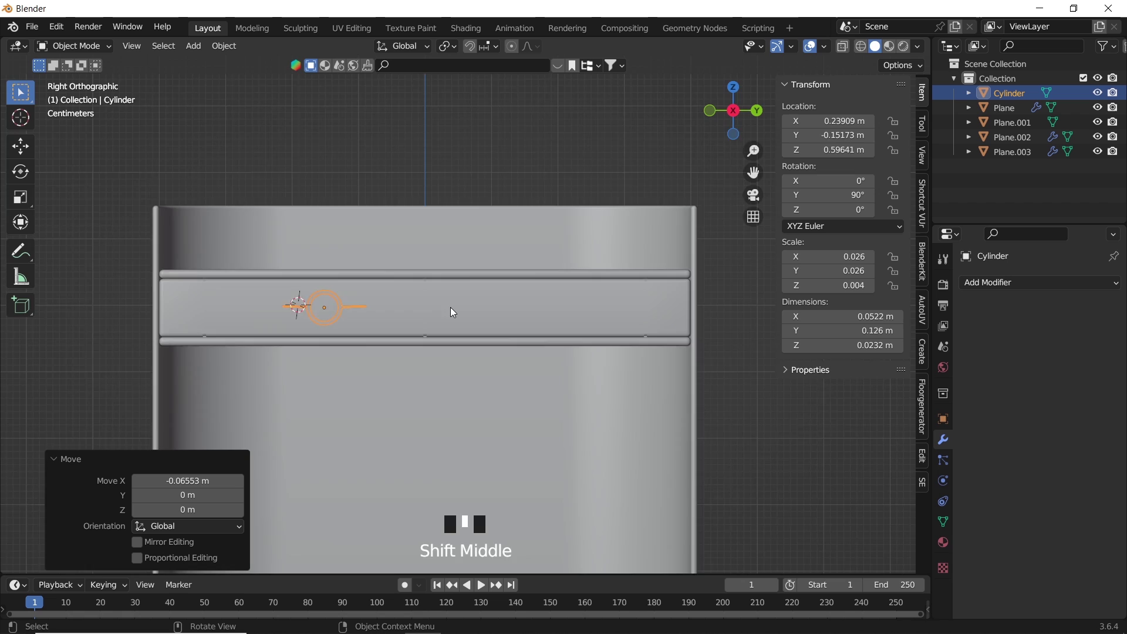
scroll(461, 310, up, 3)
scroll(463, 304, down, 1)
click(919, 47)
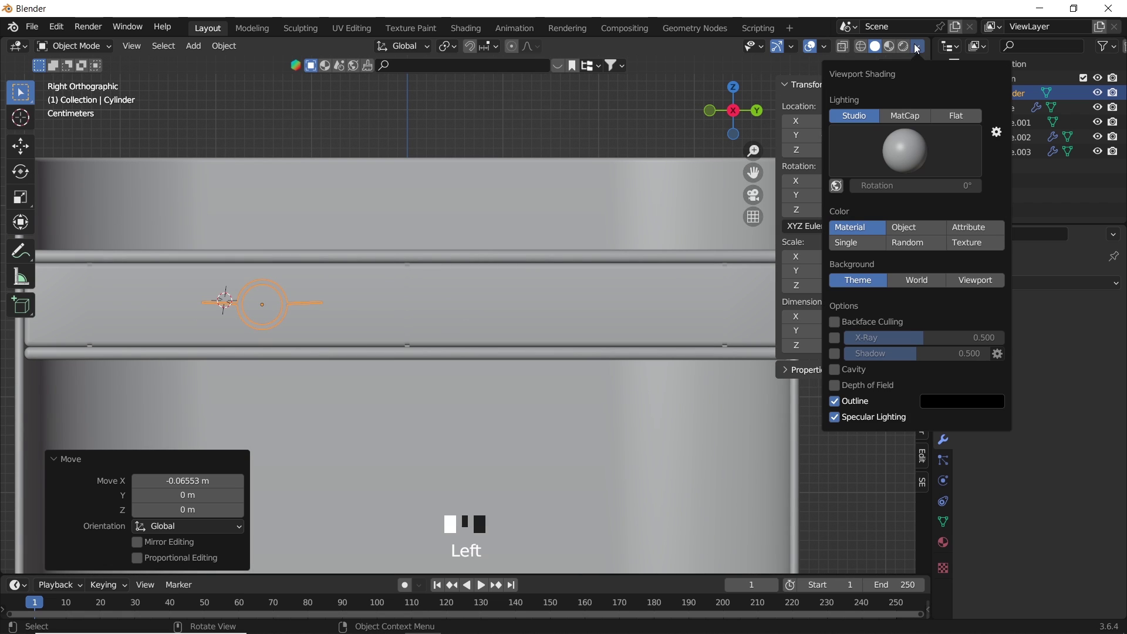
click(836, 370)
click(967, 371)
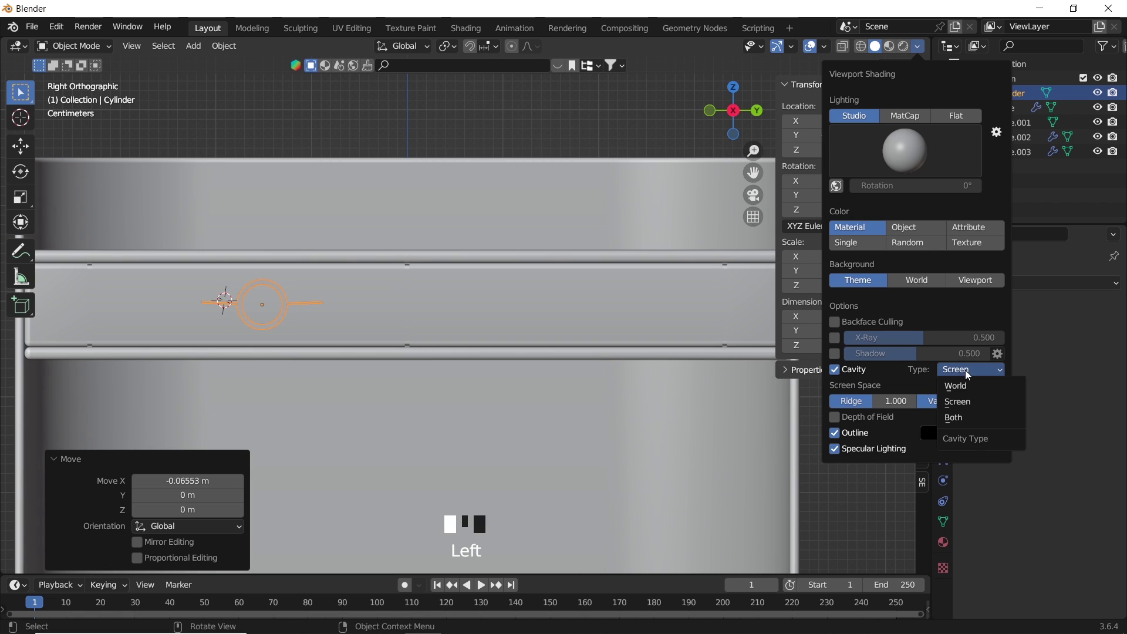
click(965, 418)
mouse_move(984, 432)
mouse_down()
mouse_move(987, 401)
mouse_move(1009, 401)
mouse_up()
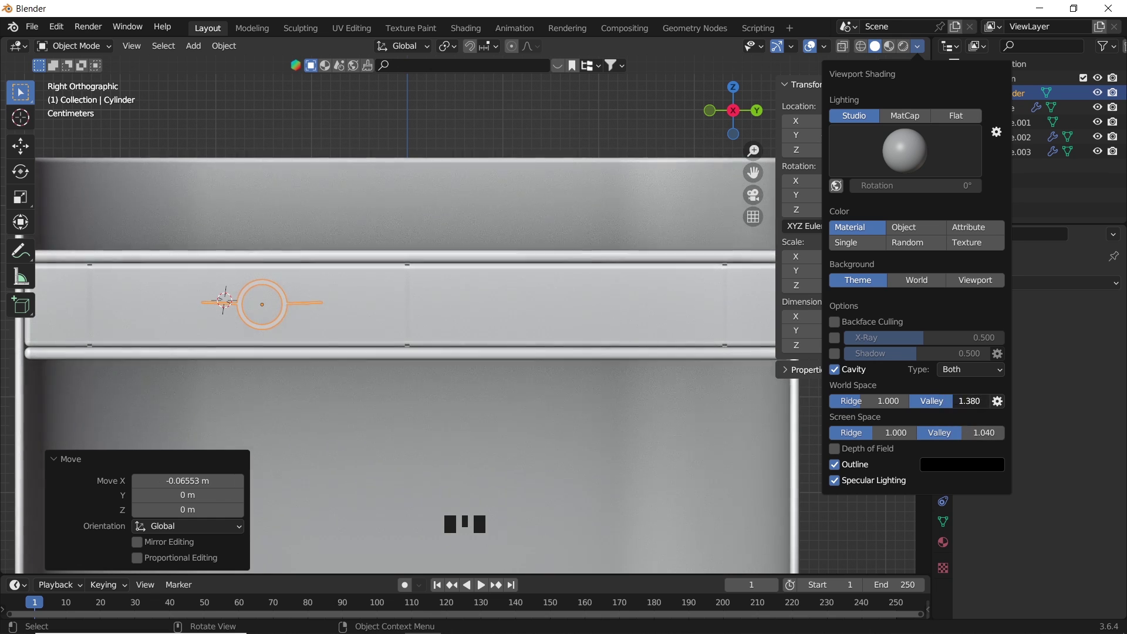
Step: Scale the handle by 0.807 and move it along Y to about -0.165 m, near the middle of the left drawer
middle_drag(281, 246, 270, 307)
scroll(428, 286, up, 2)
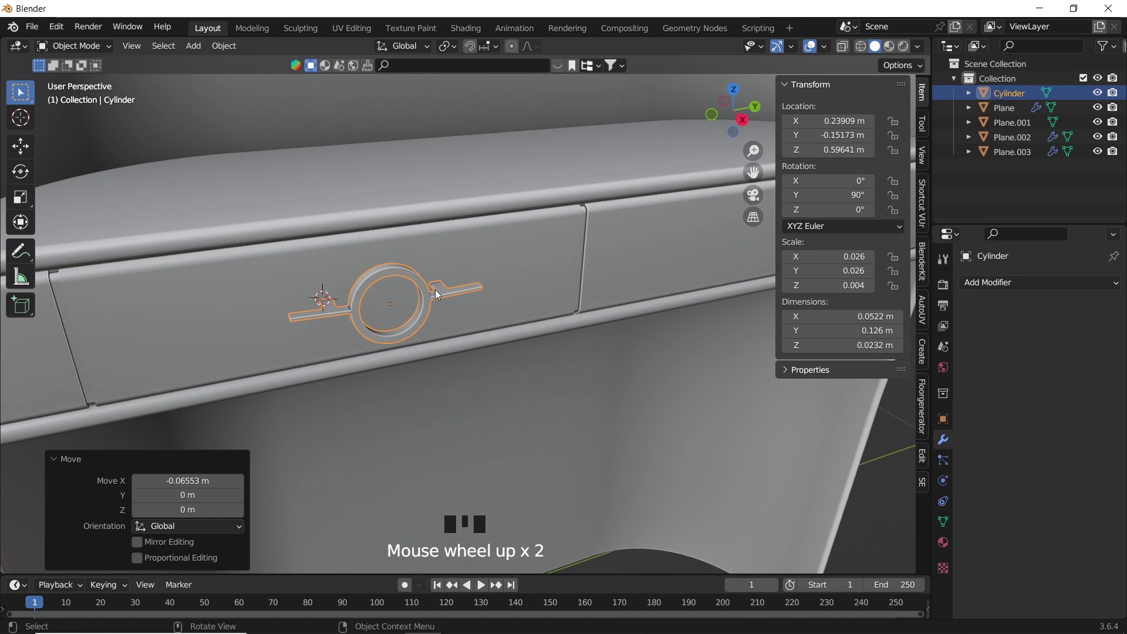
key(s)
click(475, 301)
key(g)
key(y)
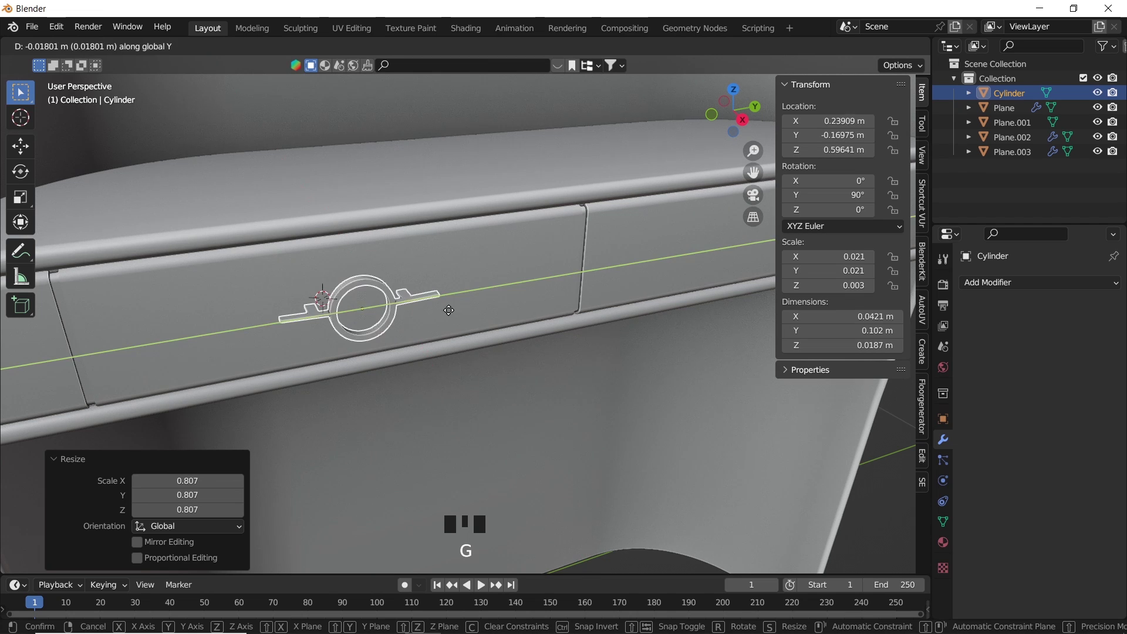
click(436, 318)
middle_drag(435, 318, 384, 315)
key(g)
key(y)
click(458, 295)
Step: Duplicate the handle about 0.341 m along Y onto the right drawer
scroll(459, 297, down, 1)
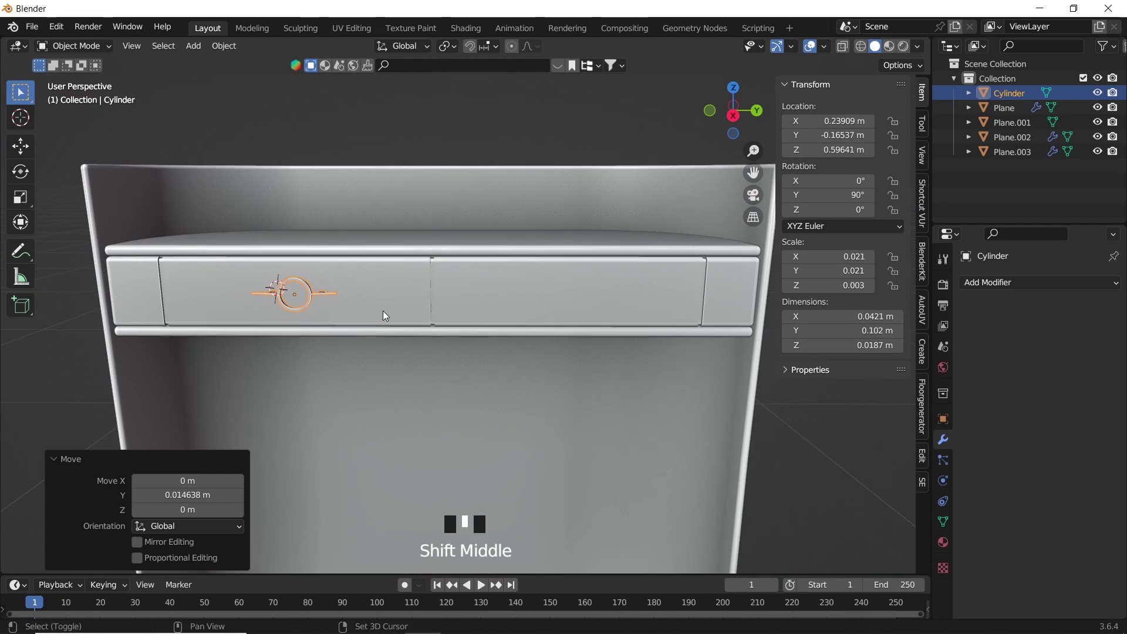
key(shift+d)
key(y)
click(494, 304)
Step: Add a plane at the tabletop, scale it to 0.158 and stand it upright by rotating it 90° about Y
middle_drag(494, 304, 421, 281)
scroll(458, 334, up, 3)
key(shift+a)
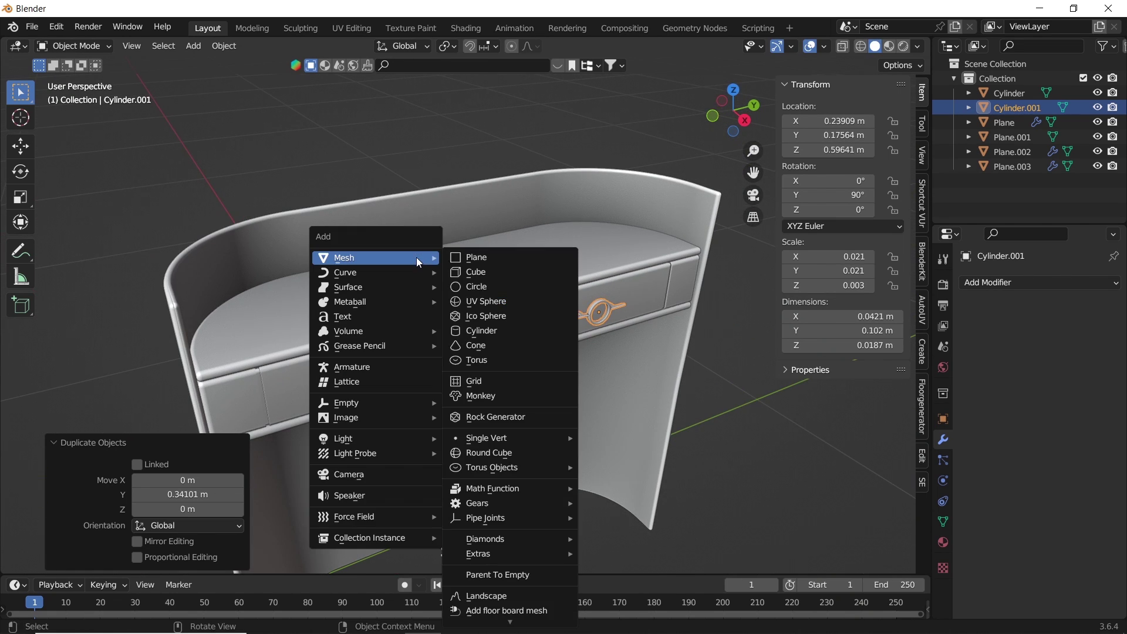
click(476, 262)
key(s)
click(492, 284)
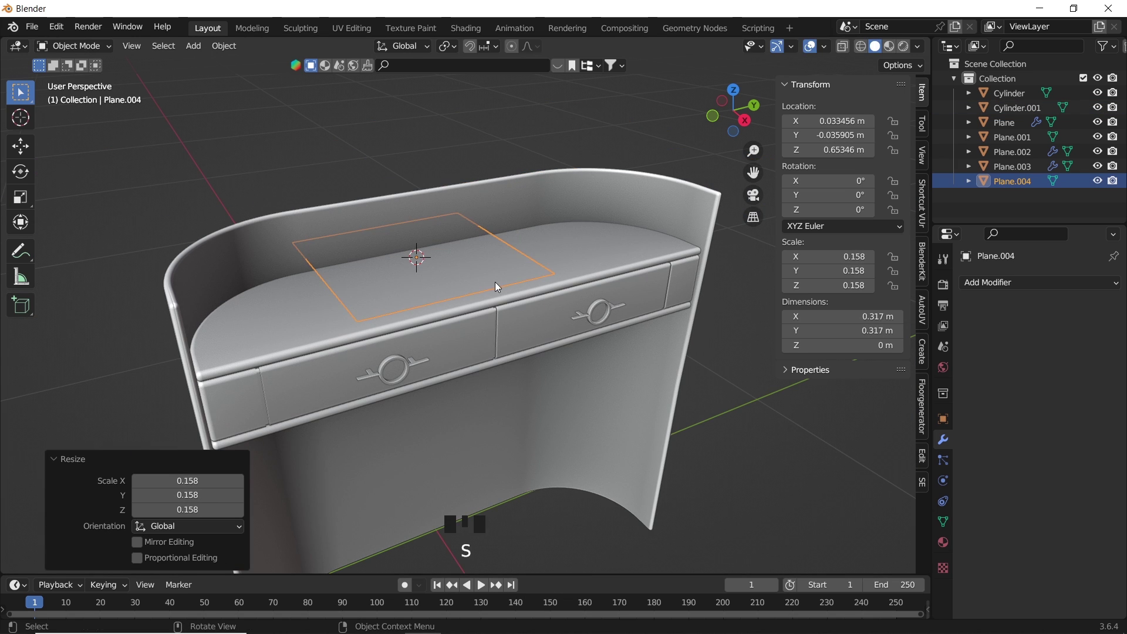
text(ry)
text(90)
click(503, 304)
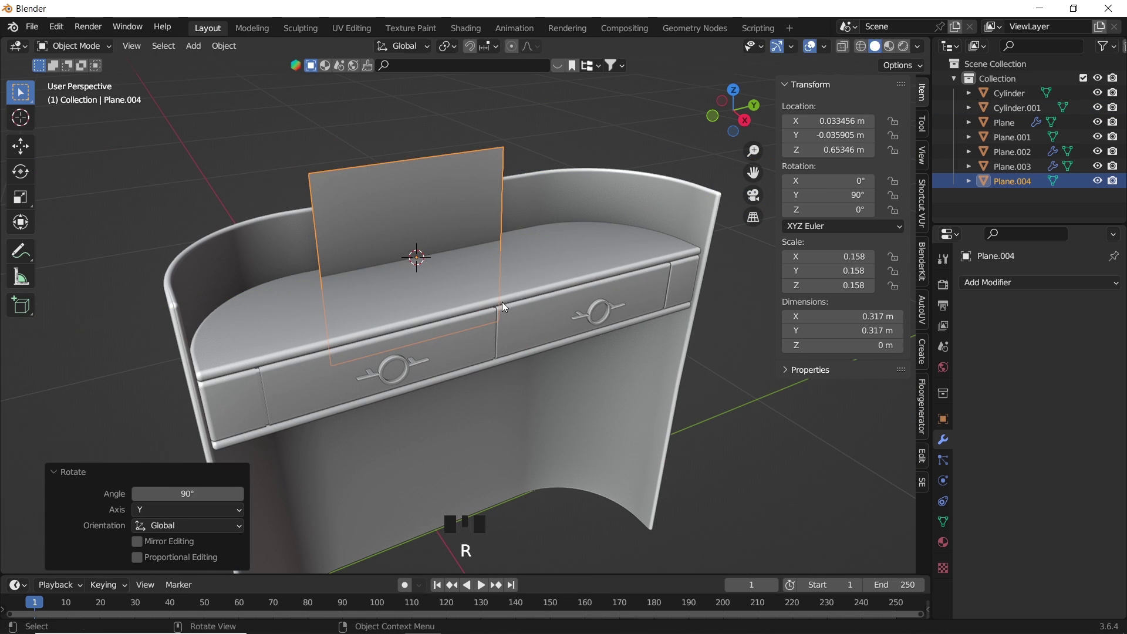
Step: Raise the upright plane about 0.177 m along Z so it stands above the tabletop
key(g)
key(z)
click(513, 153)
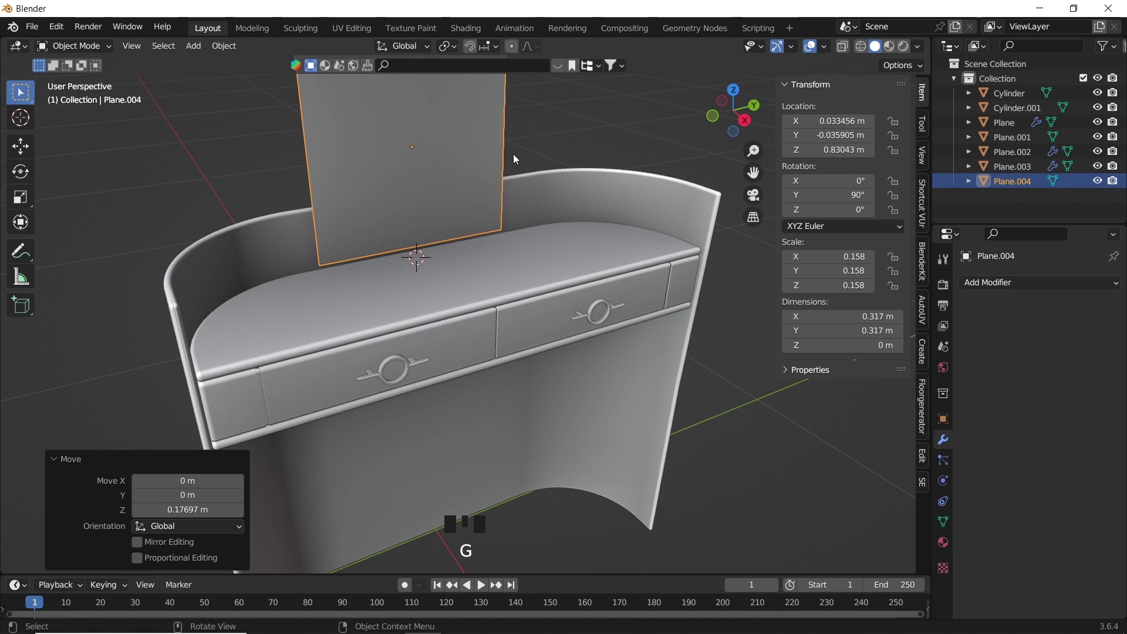
Step: Centre the upright panel on the world origin using the 3D cursor, then raise it about 0.822 m along Z
key(KP_3)
shift+middle_drag(509, 217, 503, 241)
key(shift+s)
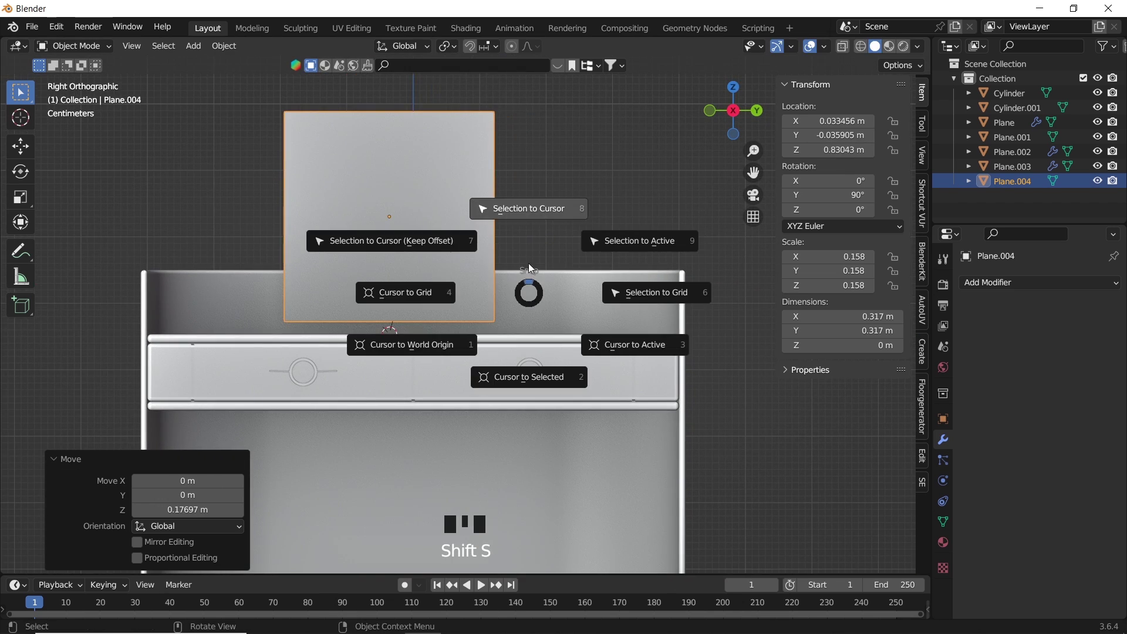
click(449, 344)
key(shift+s)
click(466, 206)
key(g)
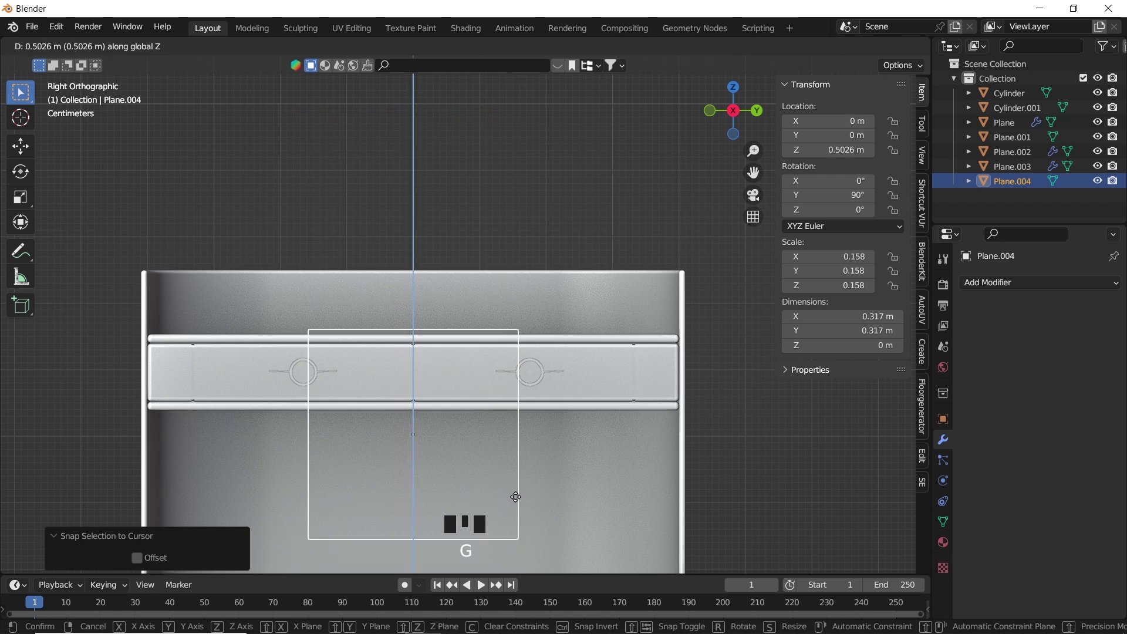
click(524, 328)
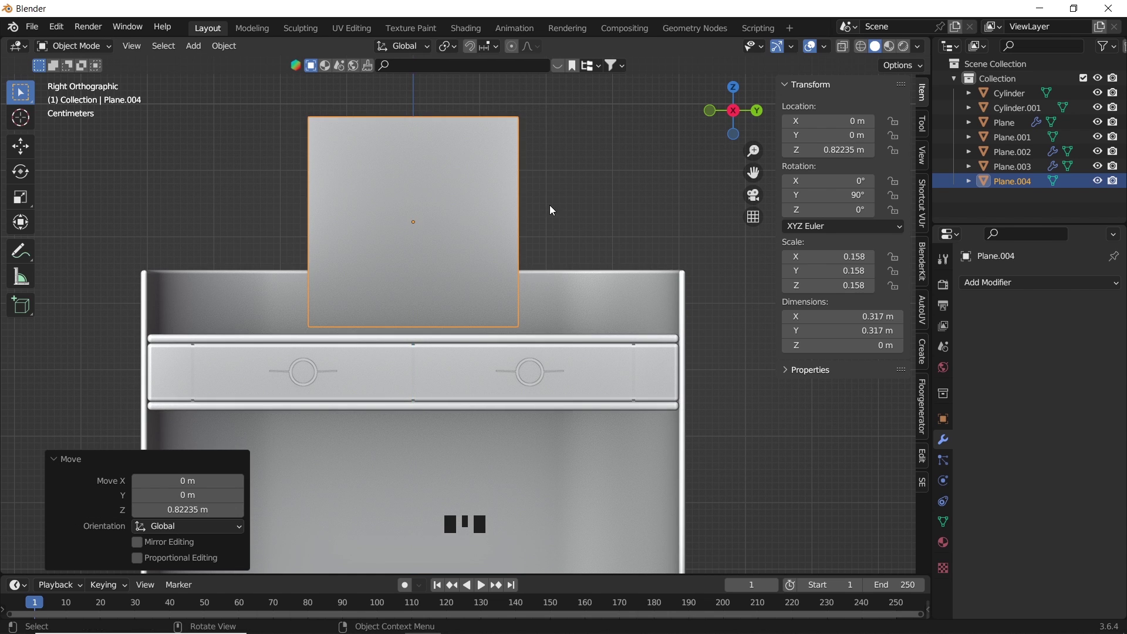
Step: Reduce the panel's height to about 0.275 m and reposition it at about 0.821 m in Z and 0.014 m in X
key(s)
key(z)
click(566, 213)
key(g)
key(z)
click(369, 213)
middle_drag(370, 213, 370, 232)
scroll(476, 254, up, 3)
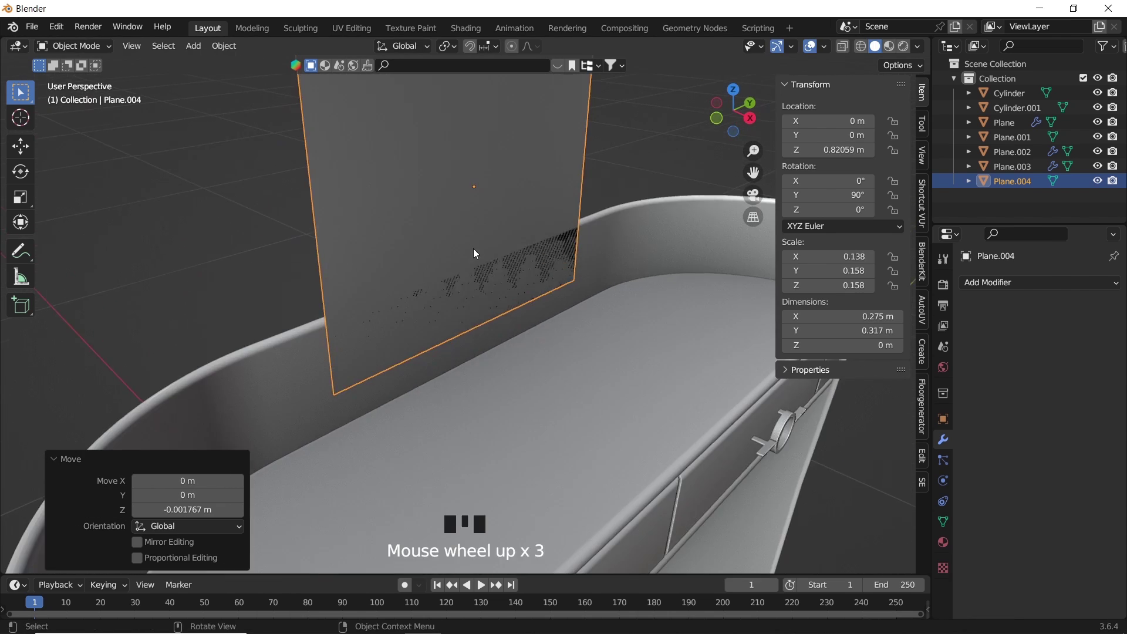
key(g)
key(x)
click(443, 235)
Step: Round the panel's four corners with a vertex bevel of 13 segments and about 0.22 m width
key(Tab)
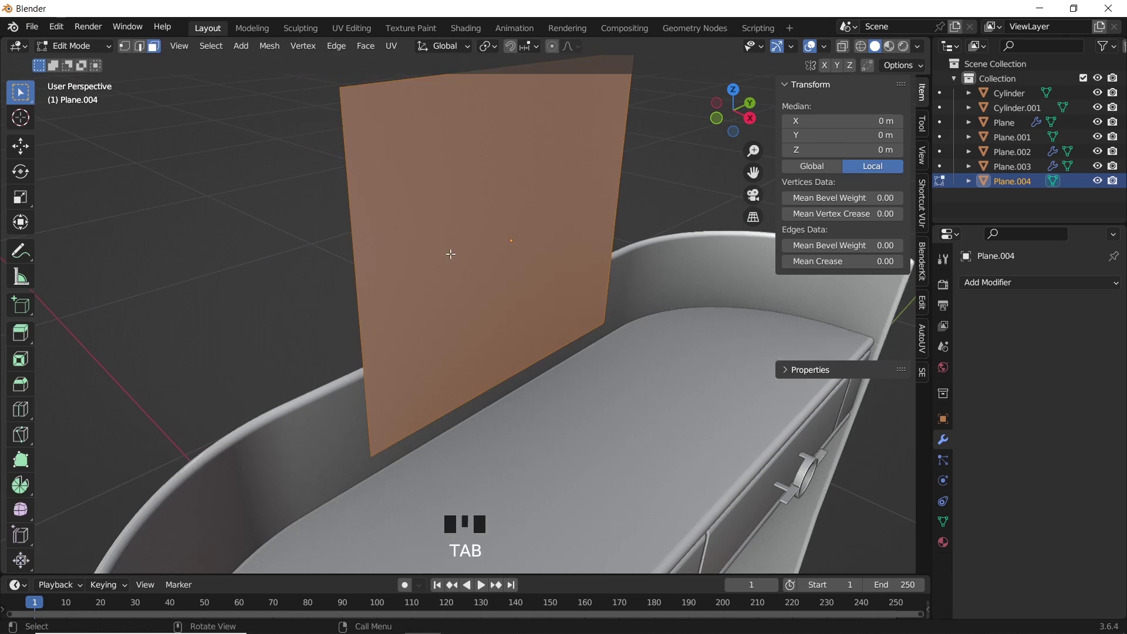
key(1)
key(ctrl+shift+b)
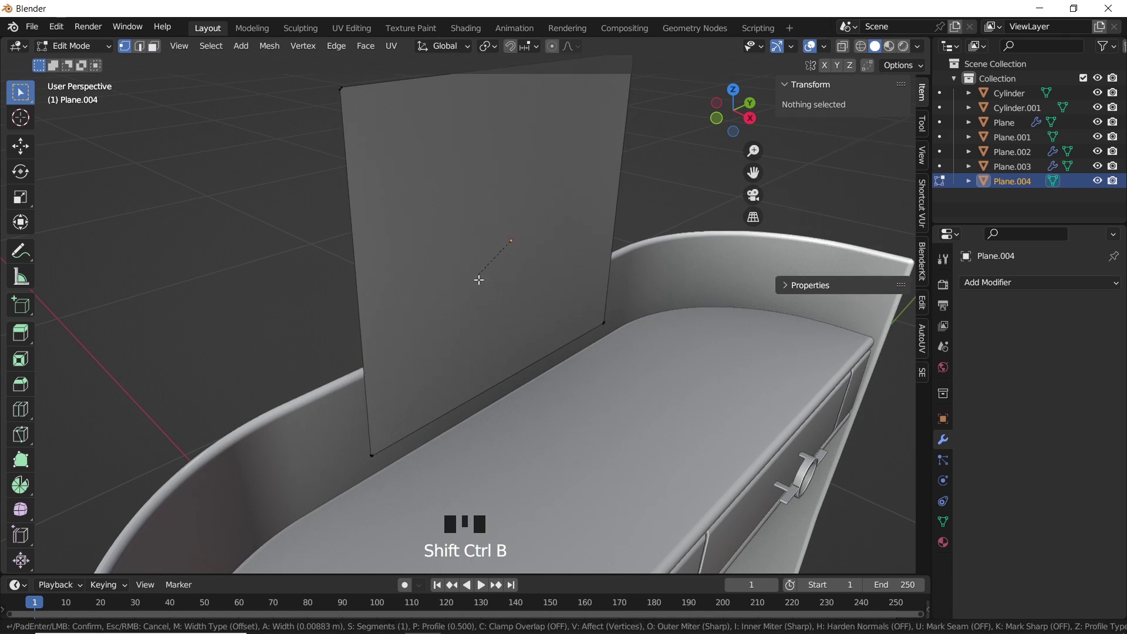
scroll(457, 306, up, 7)
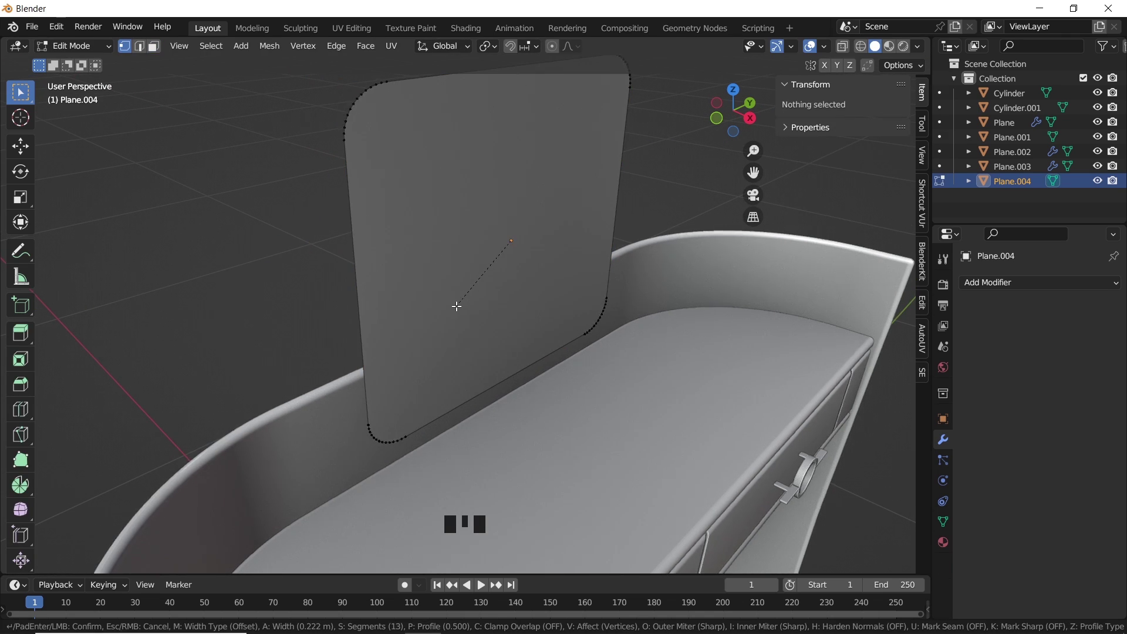
click(452, 306)
Step: Extrude the panel face about 0.0099 m and extend it along X to a total thickness of about 0.014 m
key(3)
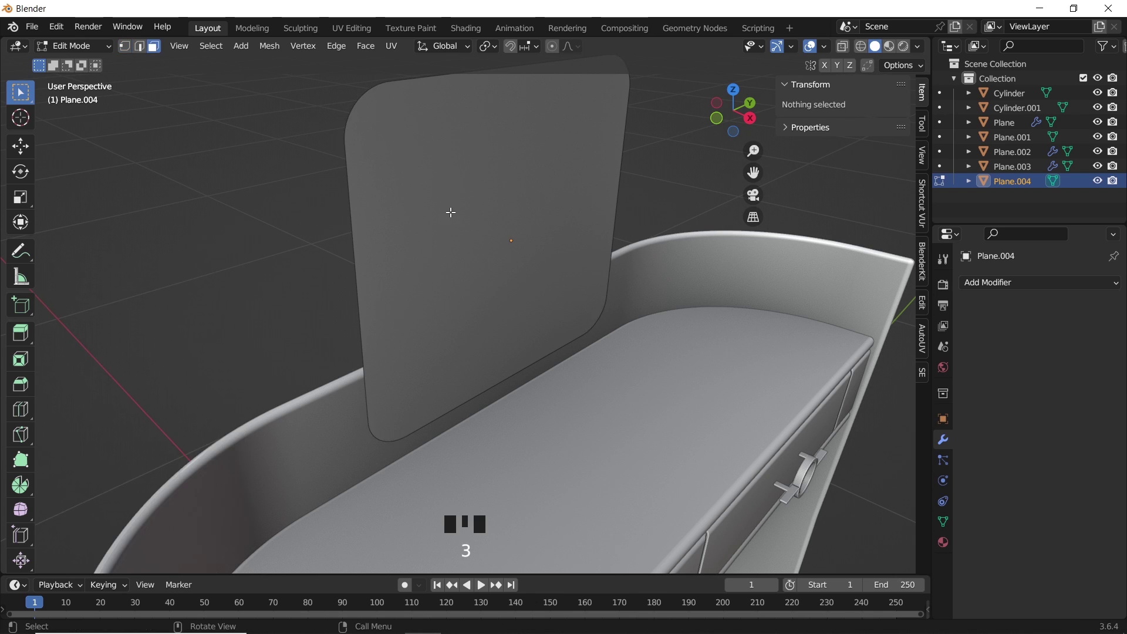
key(a)
key(e)
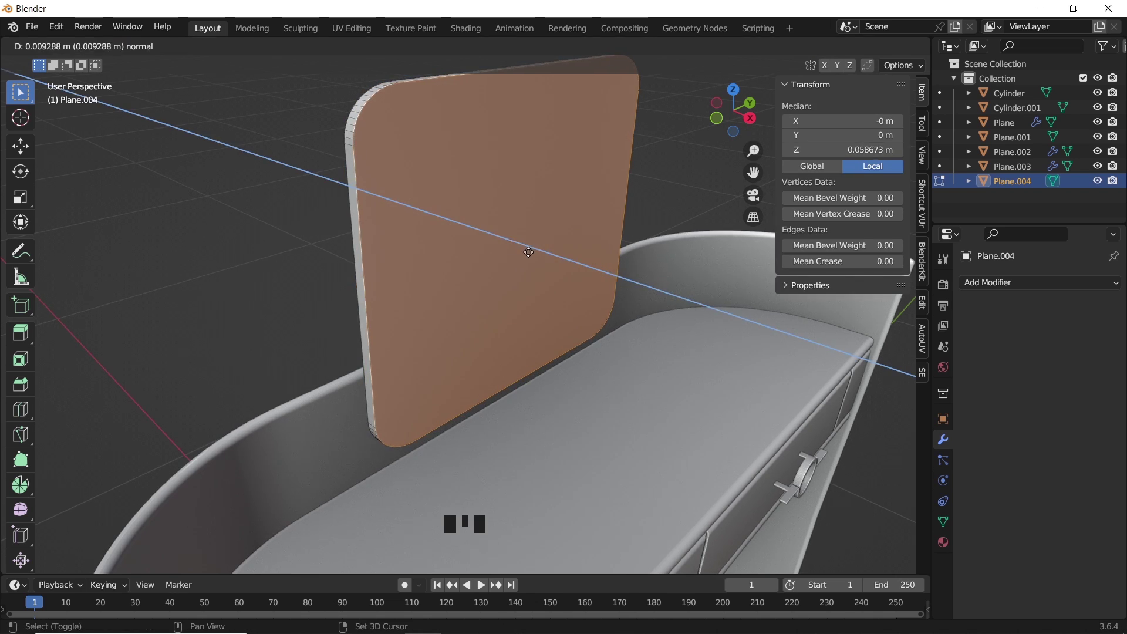
click(534, 254)
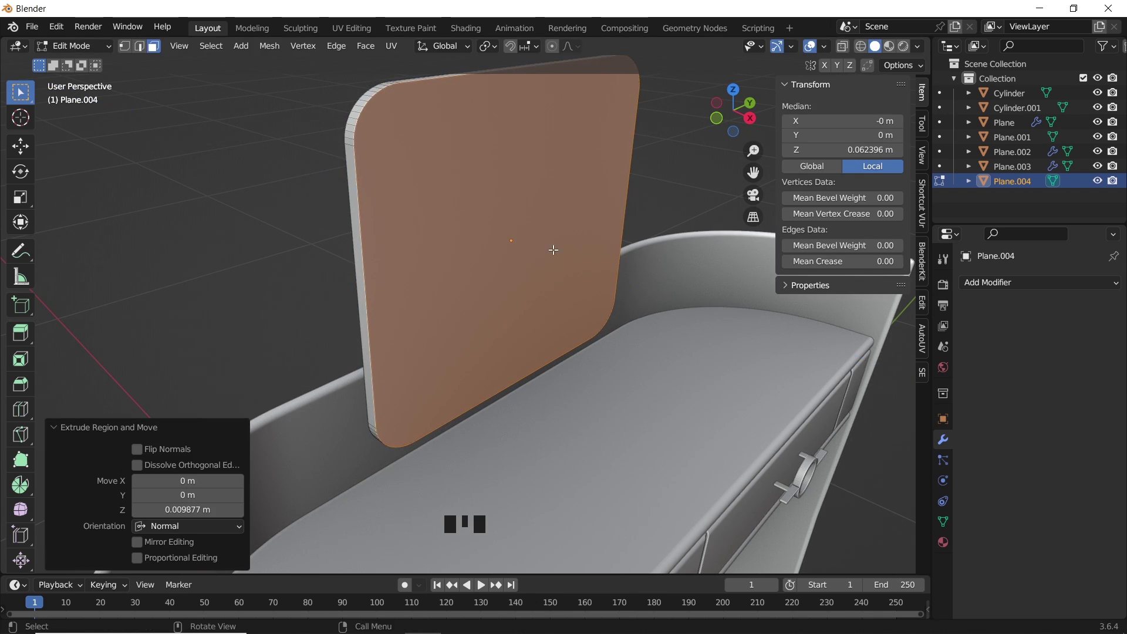
key(g)
key(x)
click(579, 262)
Step: Inset the panel's front face about 0.037 m and extrude it inward about 0.005 m to form a recessed frame
key(i)
click(579, 263)
key(e)
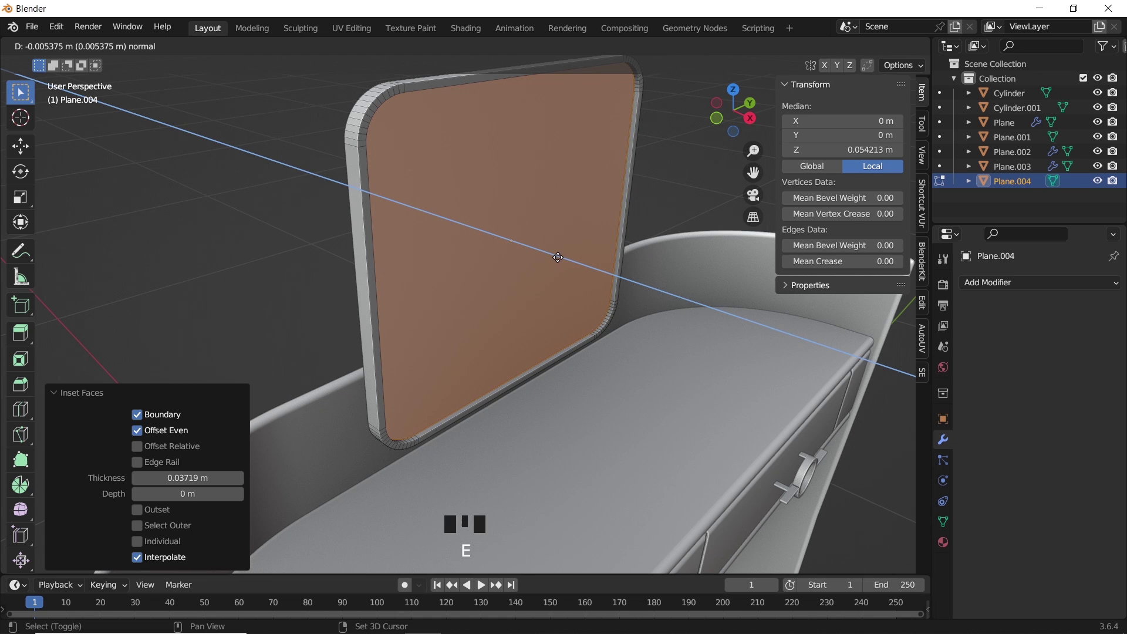
click(557, 258)
key(Tab)
Step: Add a cylinder with 60 vertices inside the panel's mesh
middle_drag(533, 209, 430, 441)
scroll(501, 377, up, 2)
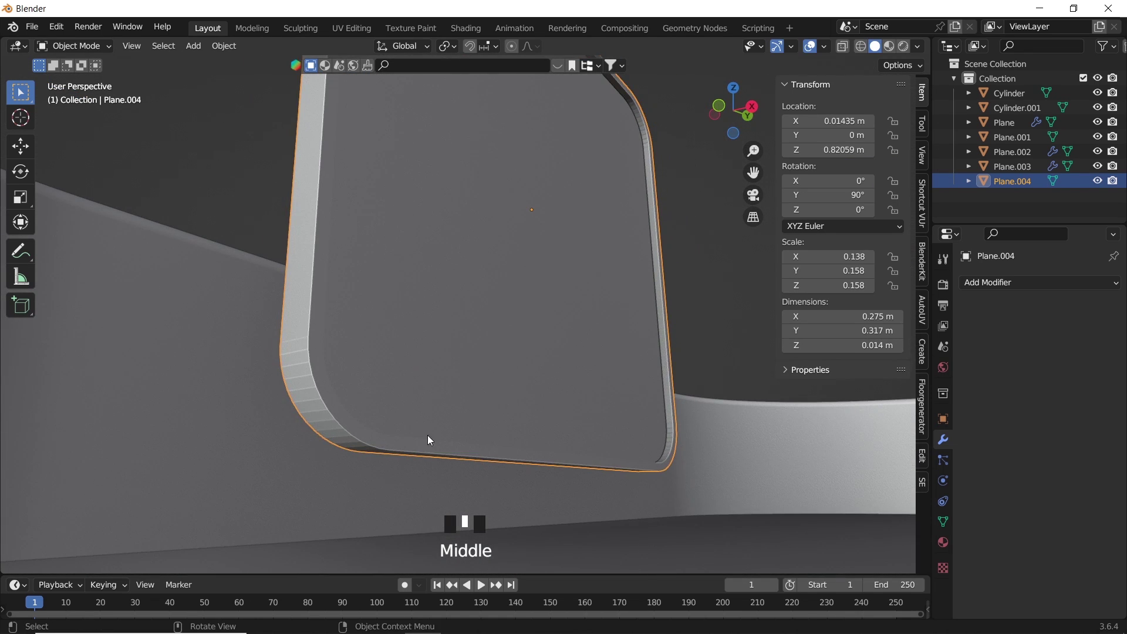
key(Tab)
key(a)
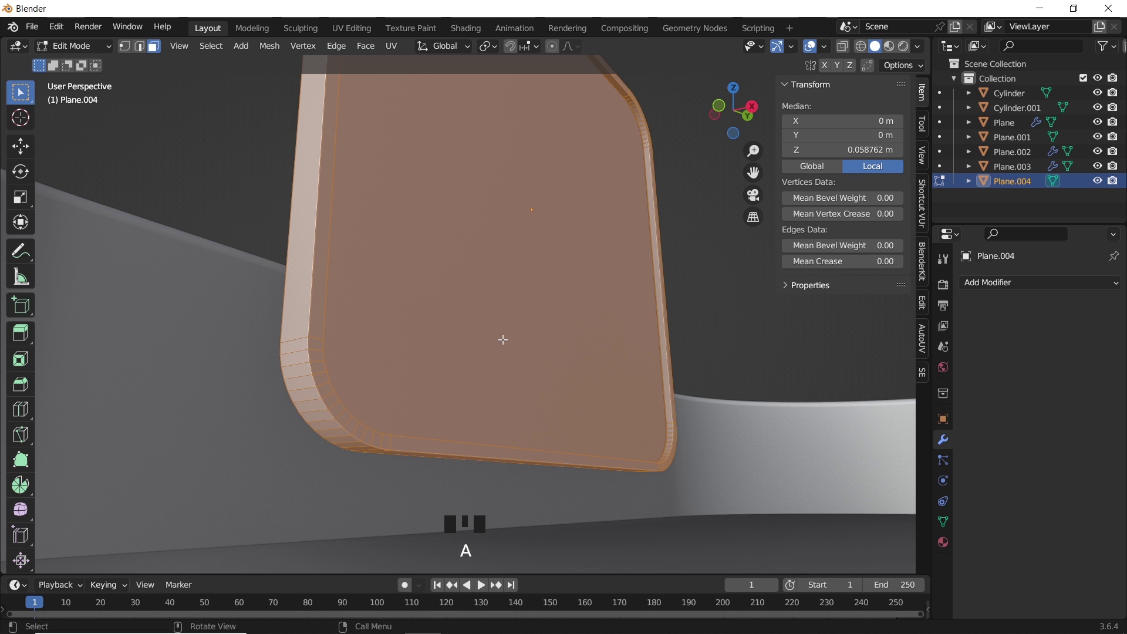
key(shift+a)
click(474, 311)
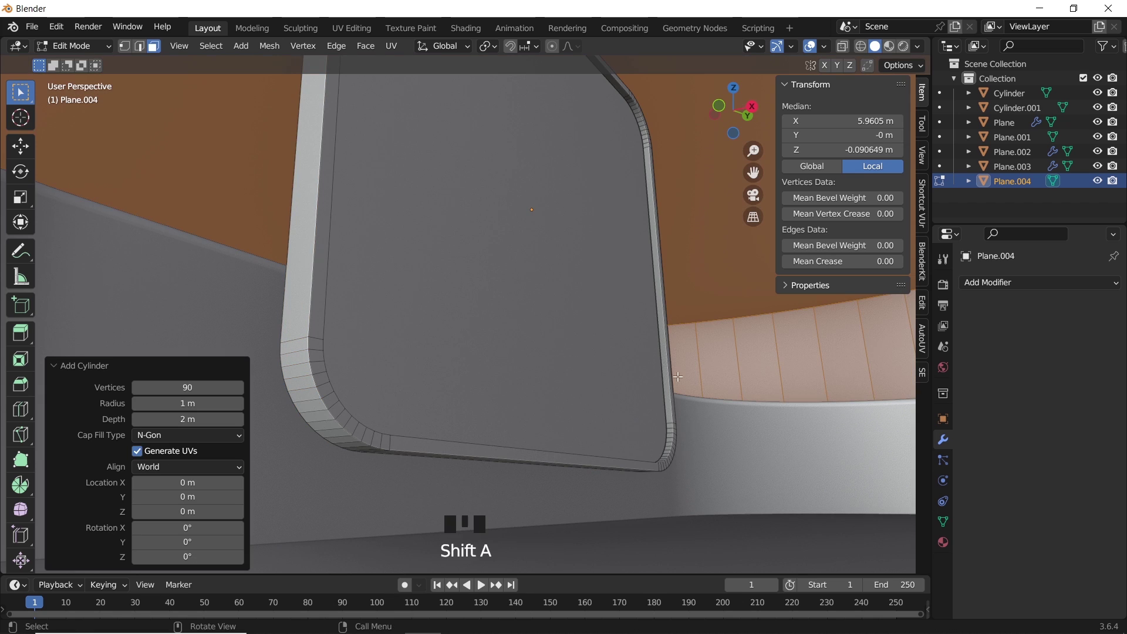
click(193, 386)
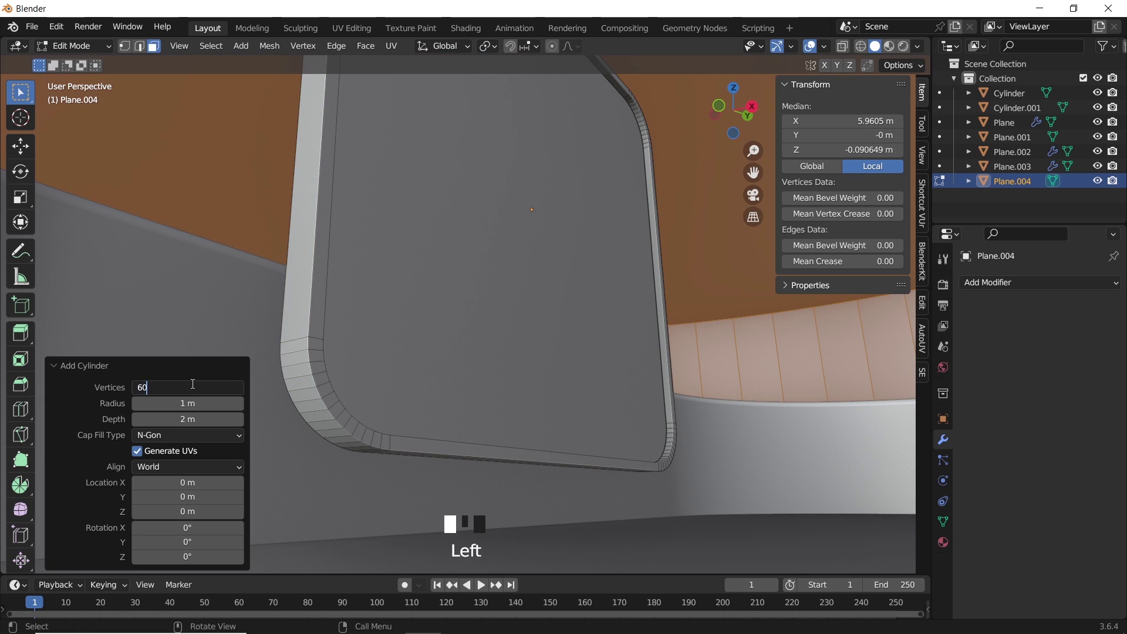
Step: Shrink the cylinder in several passes, raise it along Z to the panel, and scale it again by 0.367
key(s)
key(s)
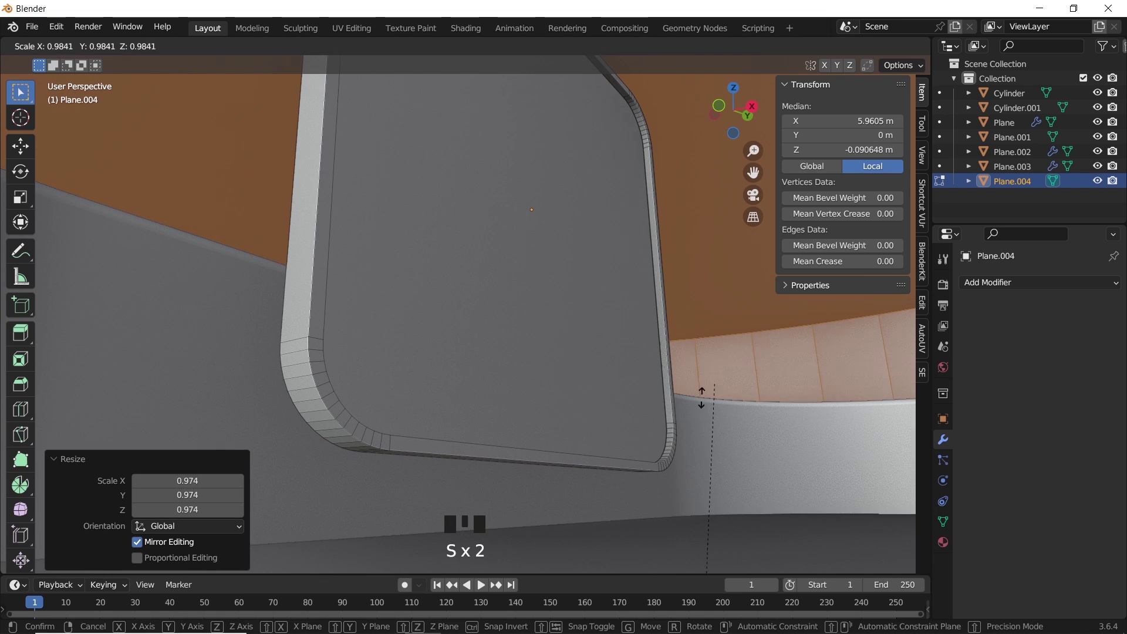
click(701, 397)
middle_drag(663, 376, 595, 399)
key(s)
key(s)
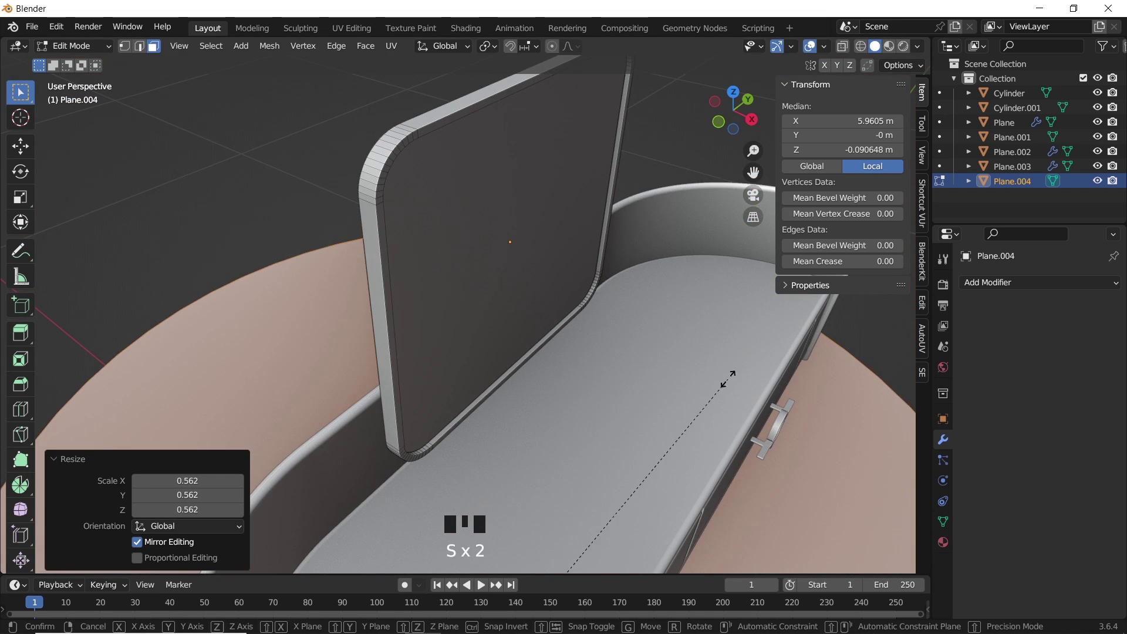
scroll(728, 379, down, 5)
click(528, 513)
key(g)
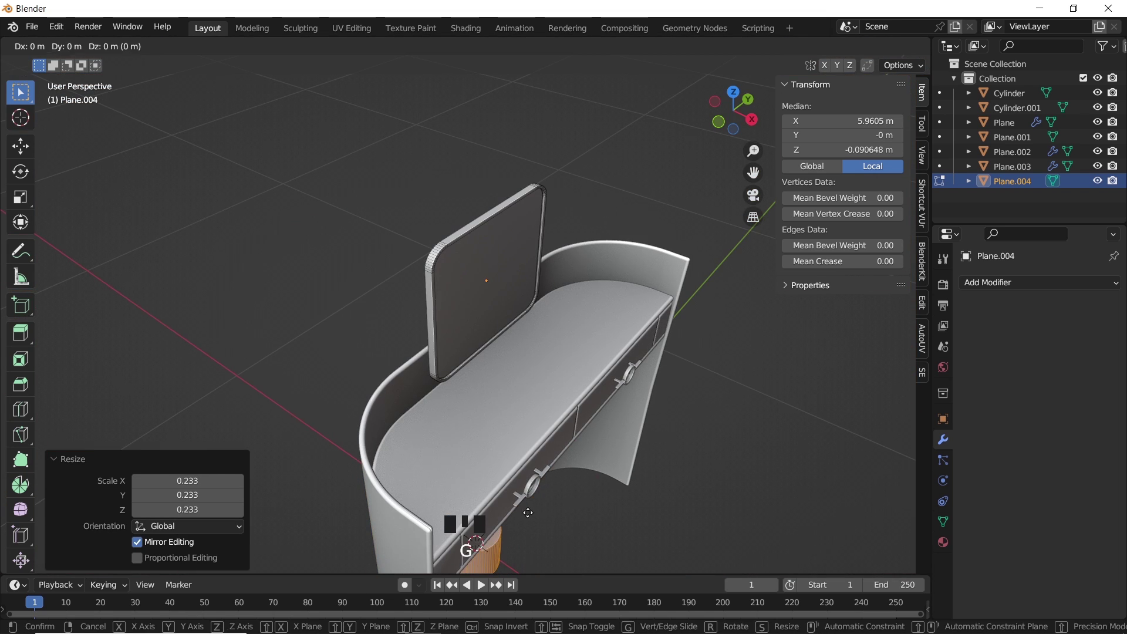
drag(527, 512, 519, 288)
click(520, 288)
key(s)
click(504, 337)
scroll(504, 337, up, 4)
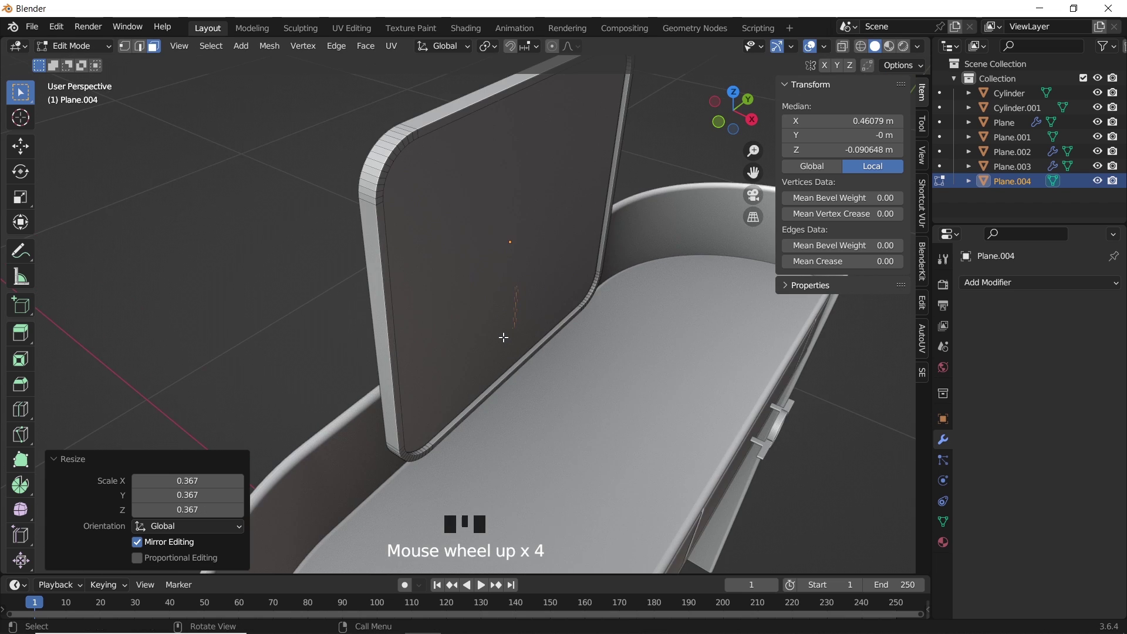
Step: Scale the cylinder by 0.207 in see-through top view and move it about 0.021 m in X and -0.102 m in Y
key(KP_7)
key(alt+z)
scroll(540, 276, up, 4)
key(s)
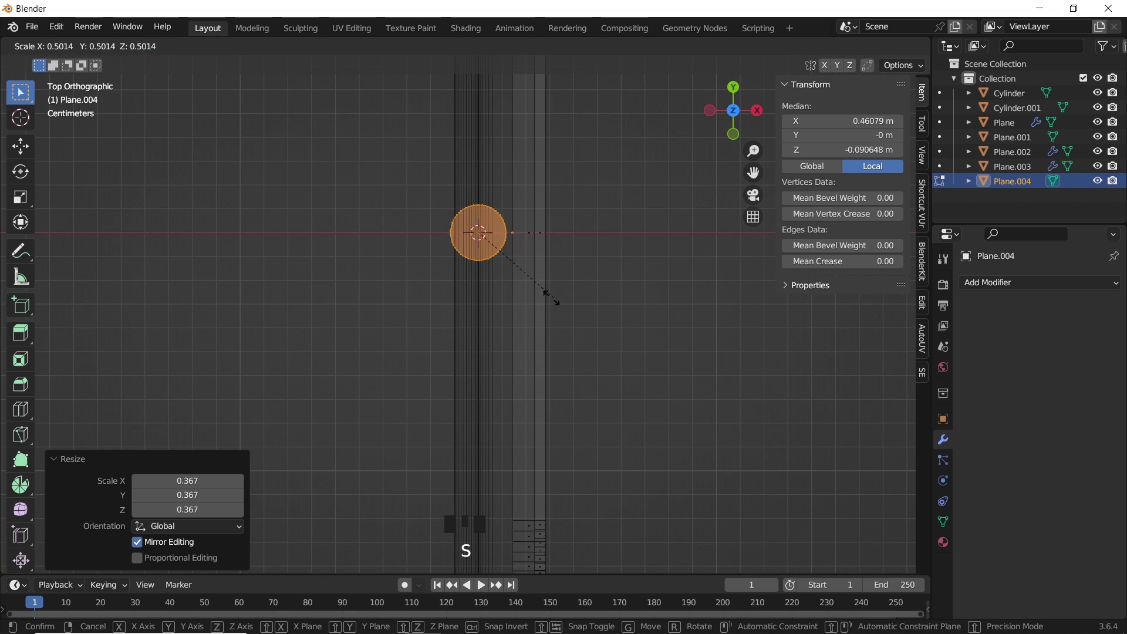
click(529, 267)
key(g)
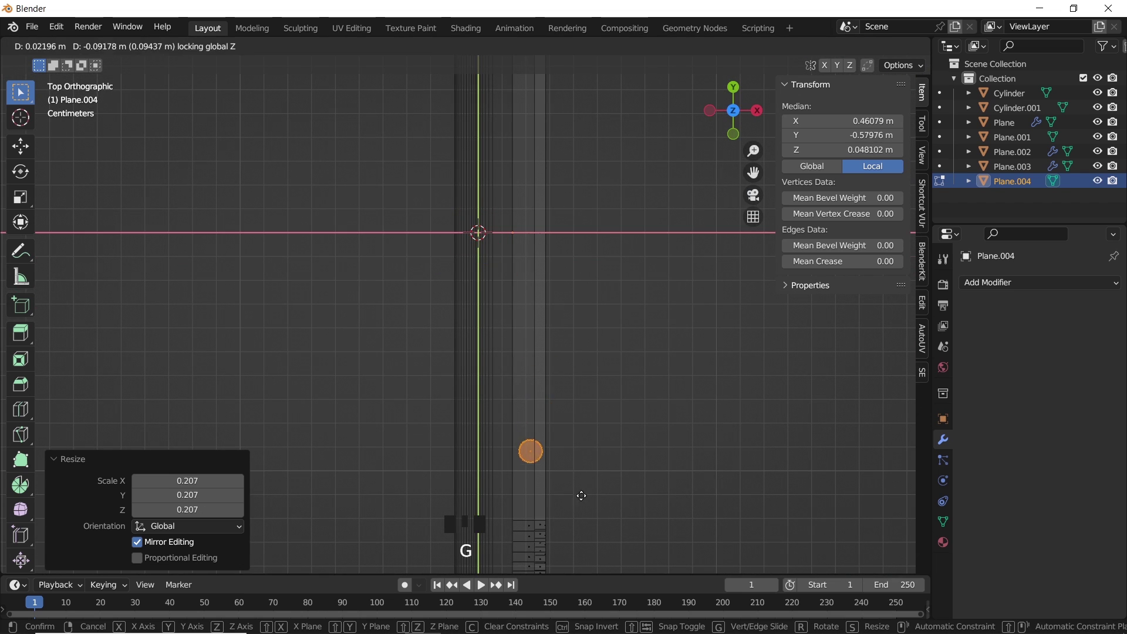
click(581, 513)
Step: Lower the cylinder along Z by about 0.09 m into the gap between the panel's lower edge and the tabletop
key(KP_3)
shift+middle_drag(508, 317, 520, 252)
scroll(516, 188, up, 2)
shift+middle_drag(516, 189, 525, 236)
key(g)
key(z)
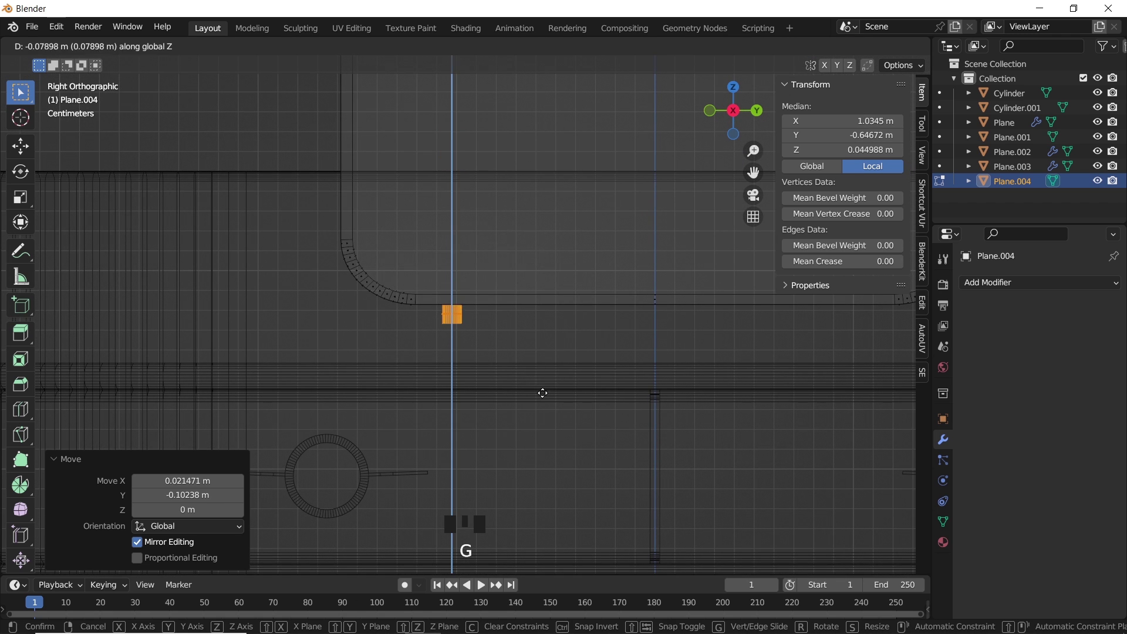
click(529, 362)
scroll(523, 362, up, 6)
shift+scroll(523, 362, up, 1)
key(g)
key(z)
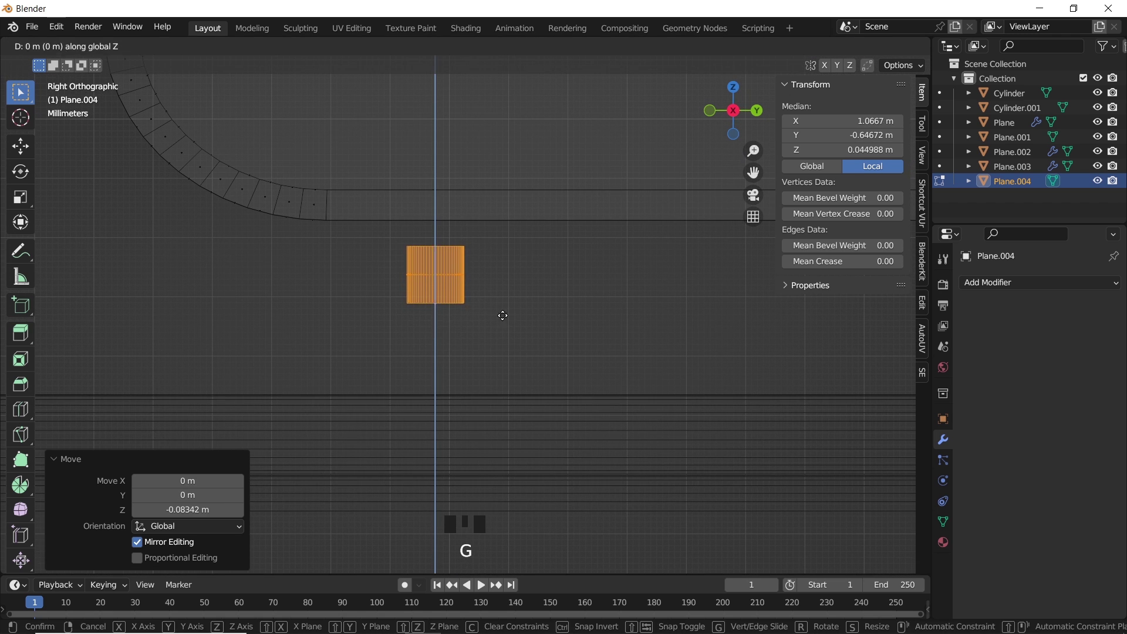
click(511, 347)
Step: Stretch the cylinder along Z by 3.357 so it spans from the panel to the tabletop as a support leg
key(s)
key(z)
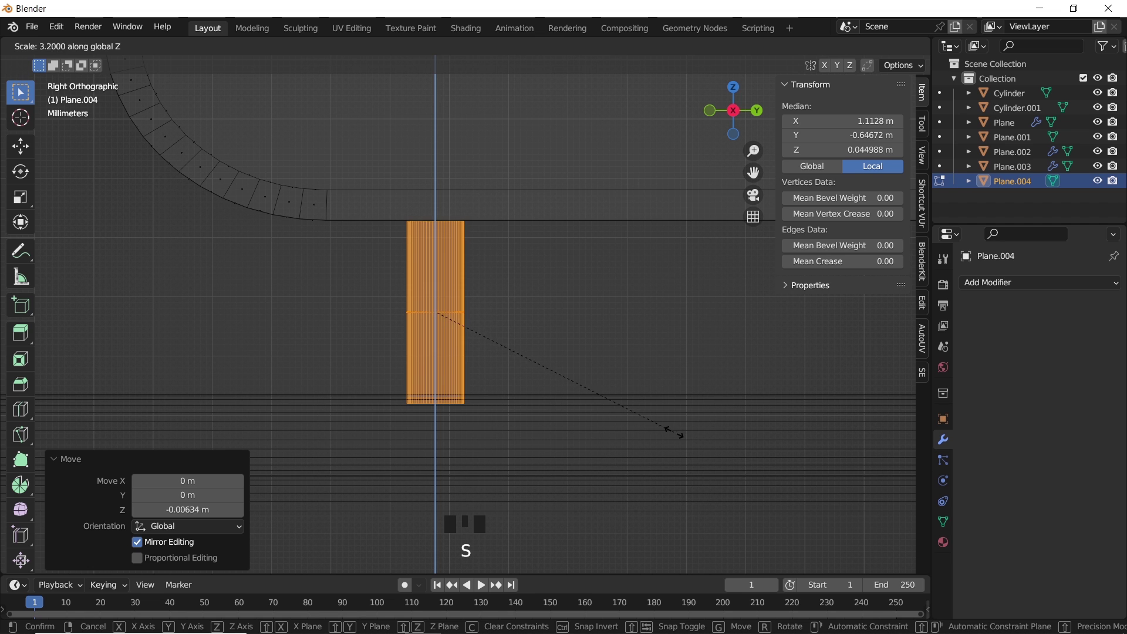
click(689, 441)
Step: Duplicate the support leg along Y to the opposite side of the panel's lower edge
scroll(519, 334, down, 5)
shift+middle_drag(519, 332, 467, 340)
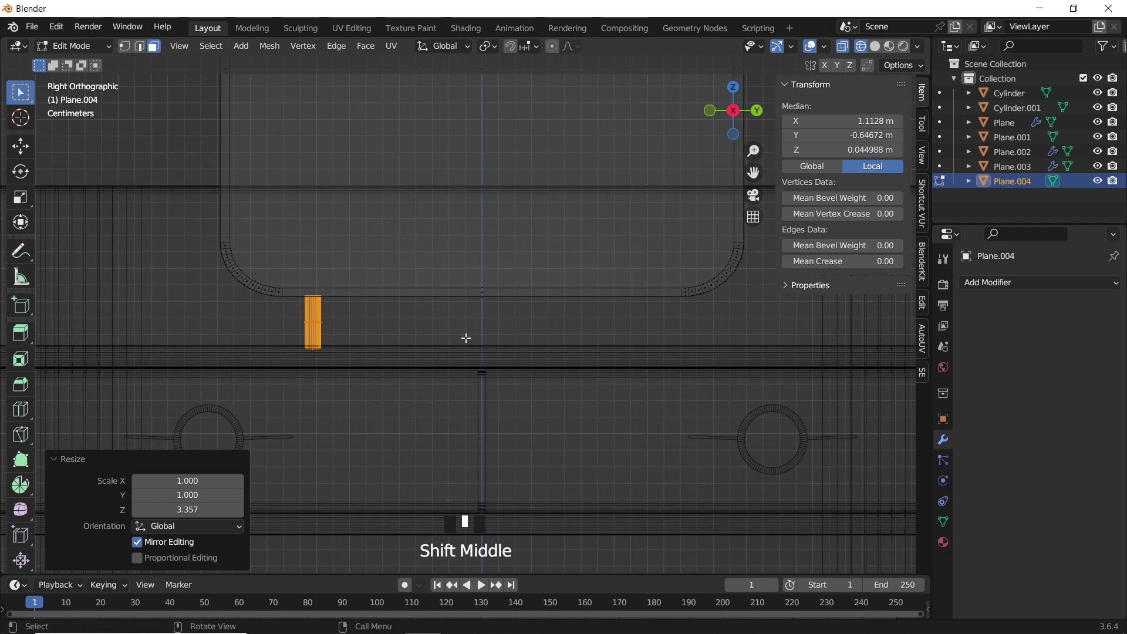
key(shift+d)
key(y)
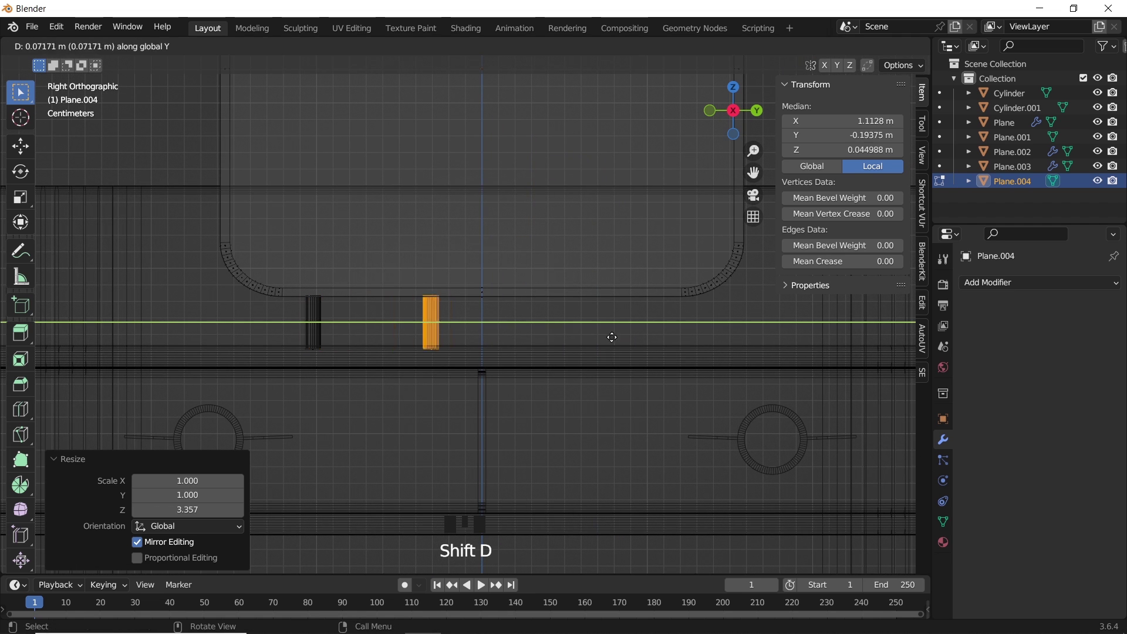
click(802, 344)
Step: Return to Object Mode and switch the viewport to solid shading to check the panel and its two legs
scroll(488, 317, down, 4)
middle_drag(488, 317, 477, 333)
key(Tab)
key(z)
click(639, 330)
mouse_move(640, 330)
middle_down()
mouse_move(485, 378)
mouse_move(385, 320)
middle_up()
scroll(534, 216, up, 6)
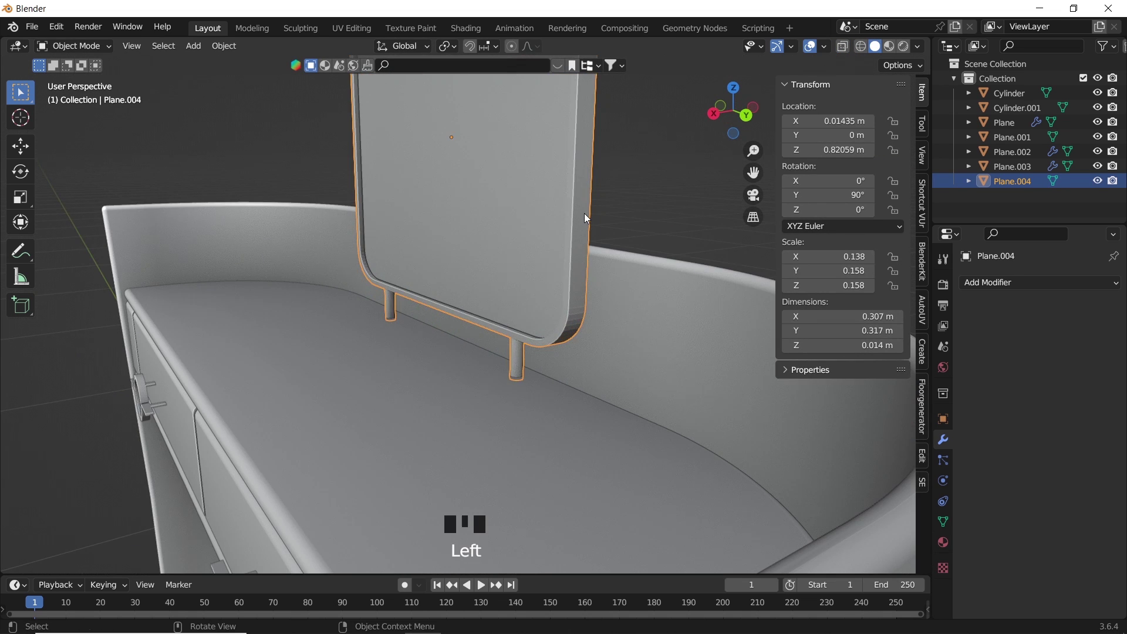
Step: Add a Bevel modifier with 5 segments to the panel and its legs
key(ctrl+z)
click(561, 287)
click(988, 283)
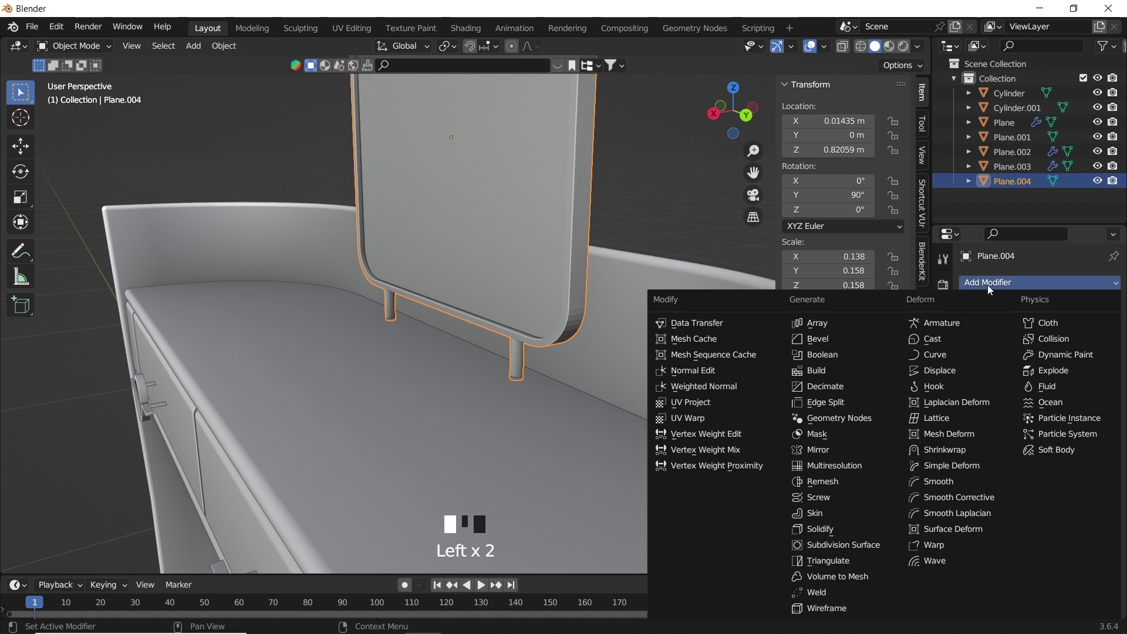
click(840, 339)
shift+scroll(528, 269, up, 2)
scroll(587, 282, up, 4)
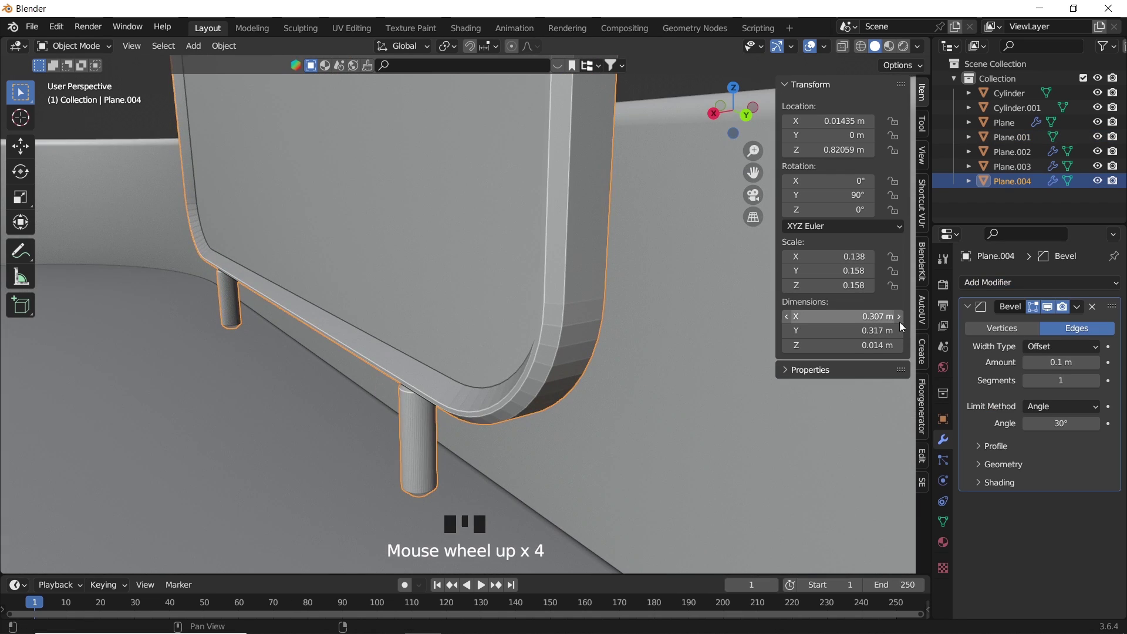
click(1099, 380)
click(1098, 380)
click(1099, 380)
click(1098, 381)
Step: Apply Shade Smooth to the panel and its legs
right_click(573, 252)
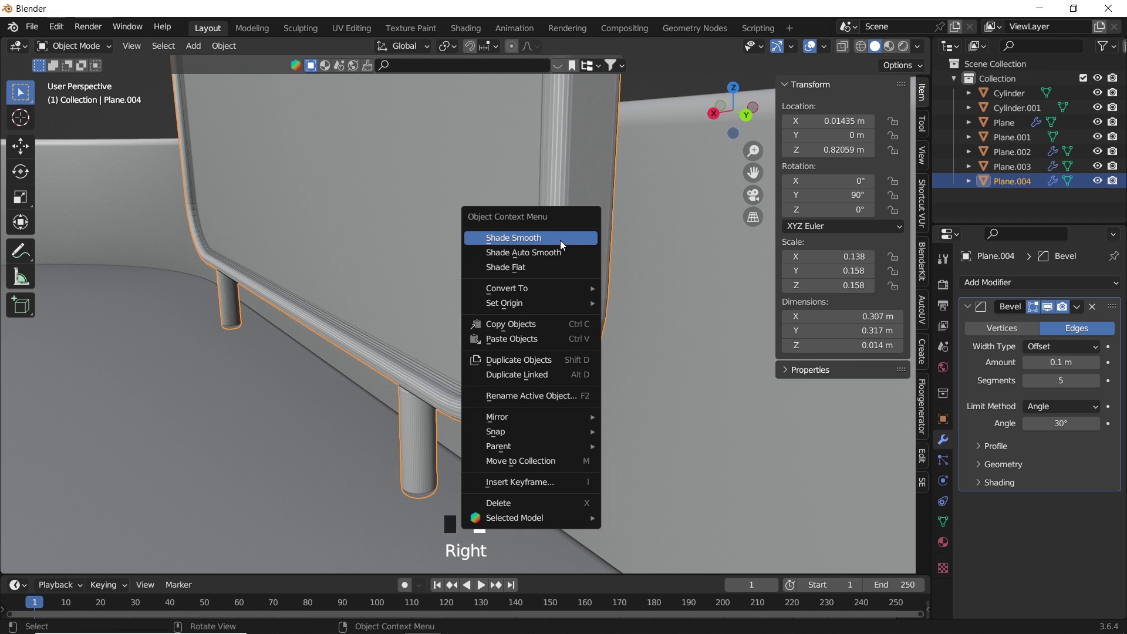
click(560, 238)
scroll(386, 277, down, 3)
middle_drag(386, 277, 475, 322)
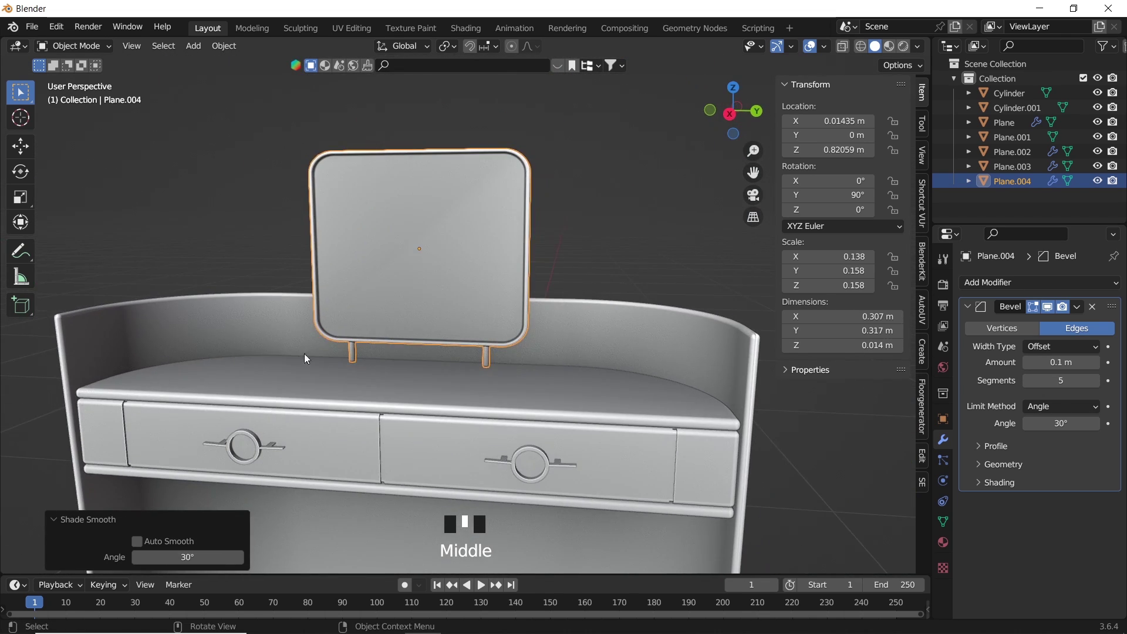
middle_drag(305, 354, 343, 416)
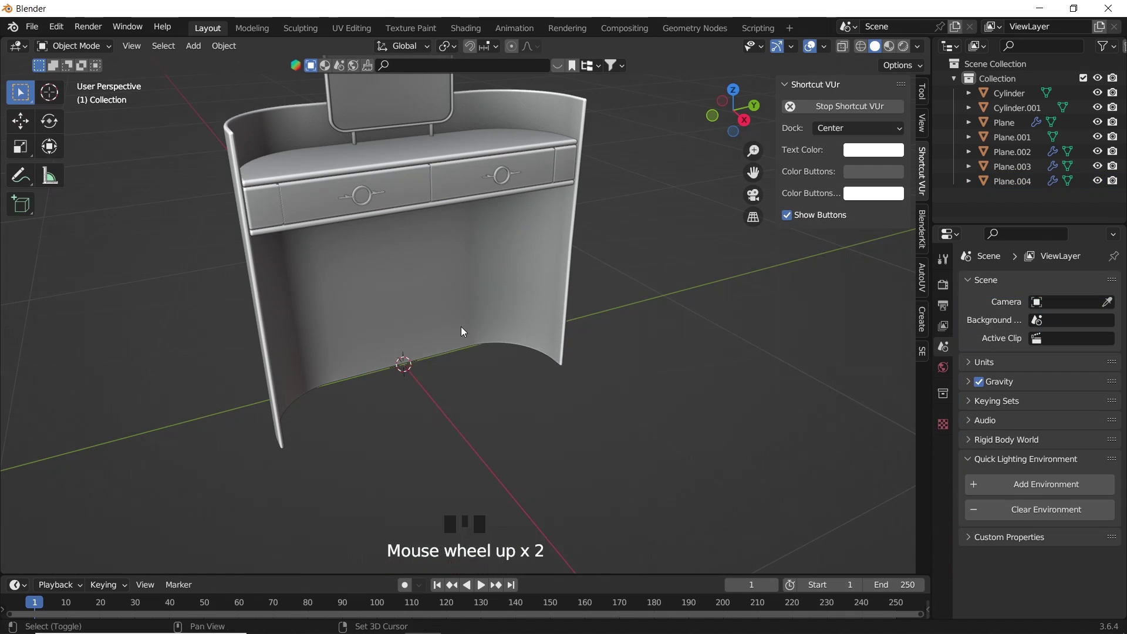
Step: Add a separate cylinder object at the world origin and scale it down to about 0.076
key(shift+a)
mouse_move(457, 325)
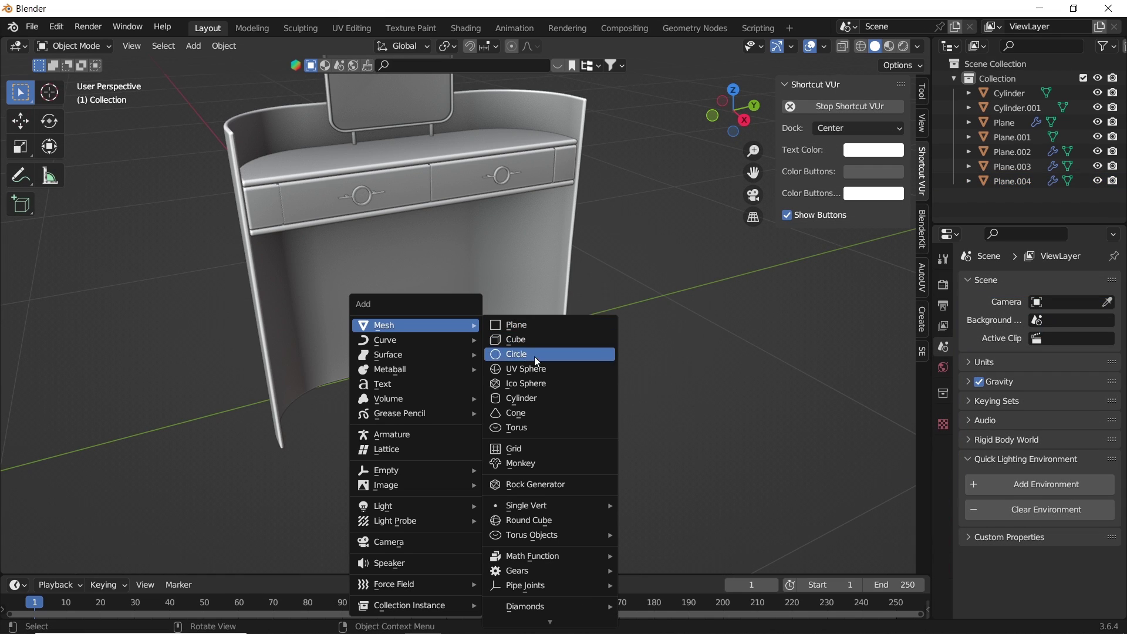
click(546, 398)
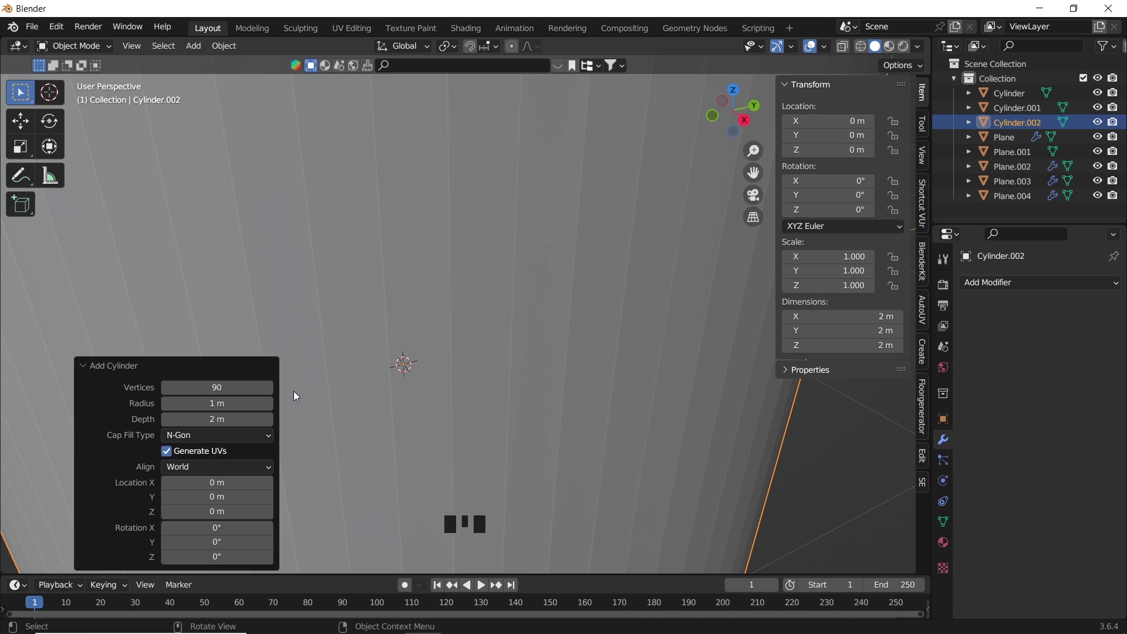
key(s)
click(481, 382)
key(s)
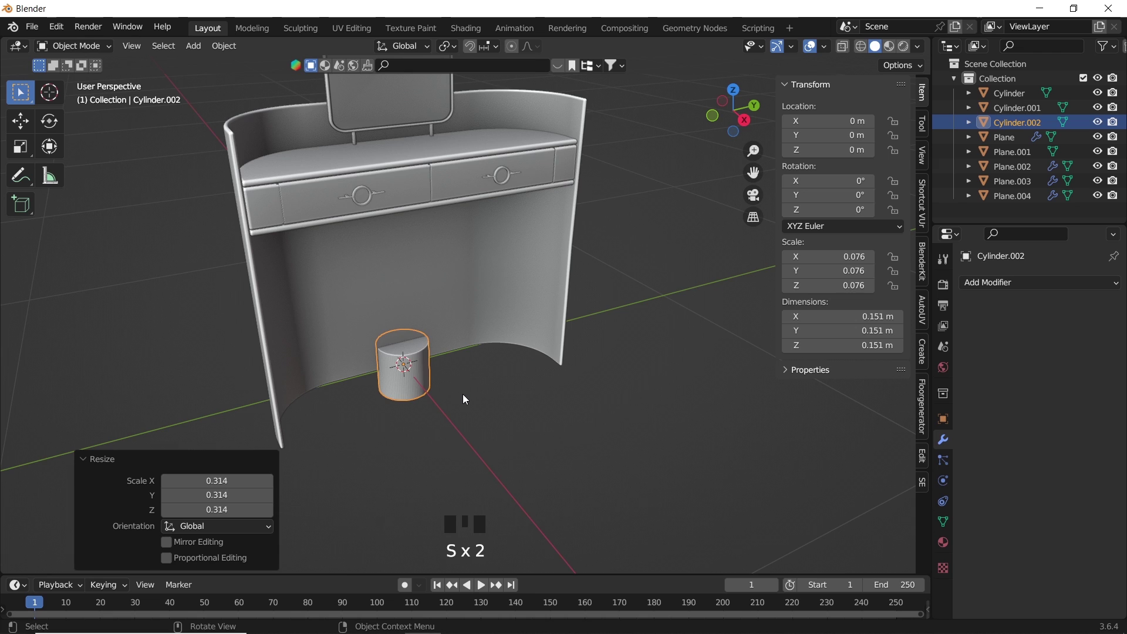
Step: Move the small cylinder up along Z in right view so its base rests on the ground line
click(467, 392)
key(KP_3)
key(g)
key(z)
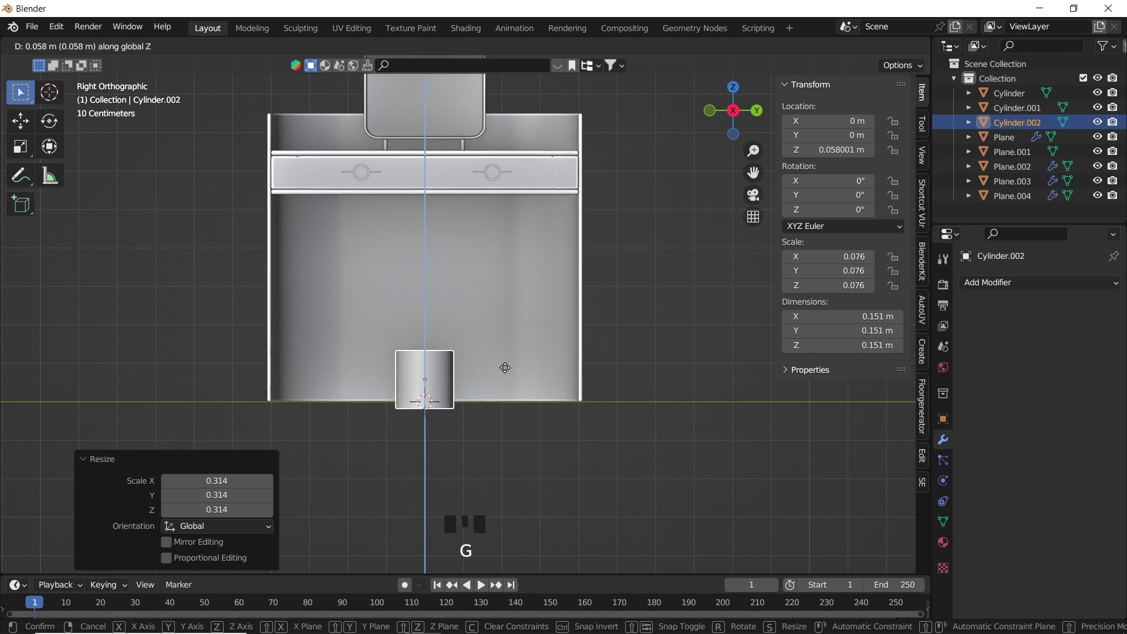
click(504, 362)
scroll(516, 338, up, 5)
key(g)
key(z)
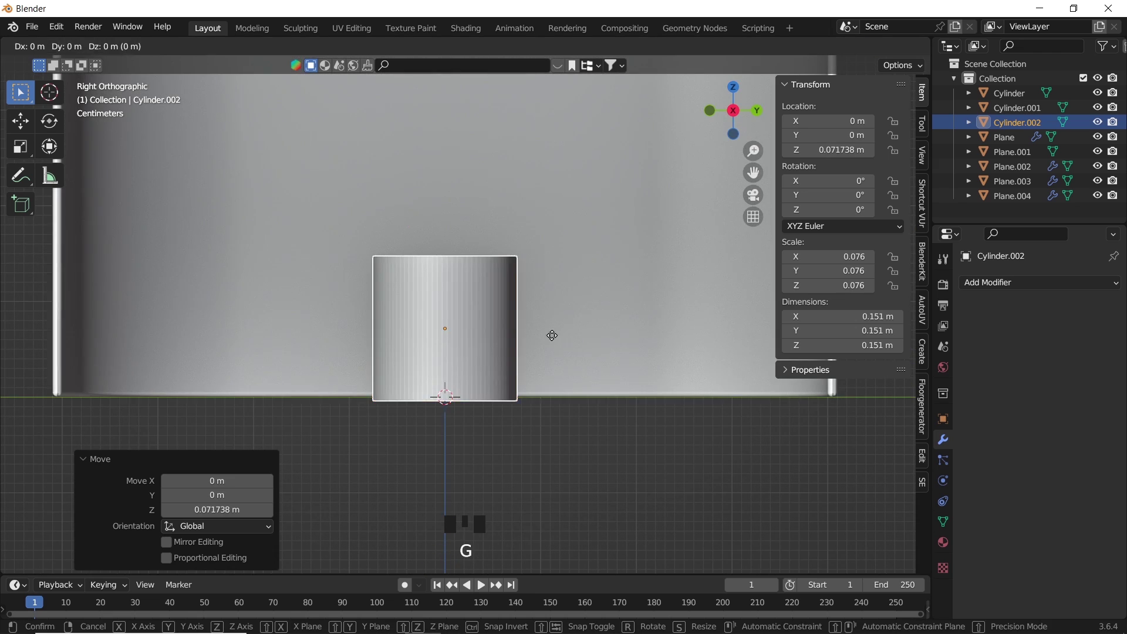
click(557, 248)
Step: Scale the cylinder to about 0.216 m wide and 0.251 m tall, keeping its base on the ground line
key(s)
click(615, 288)
key(s)
key(z)
click(619, 311)
key(g)
key(z)
click(593, 327)
key(s)
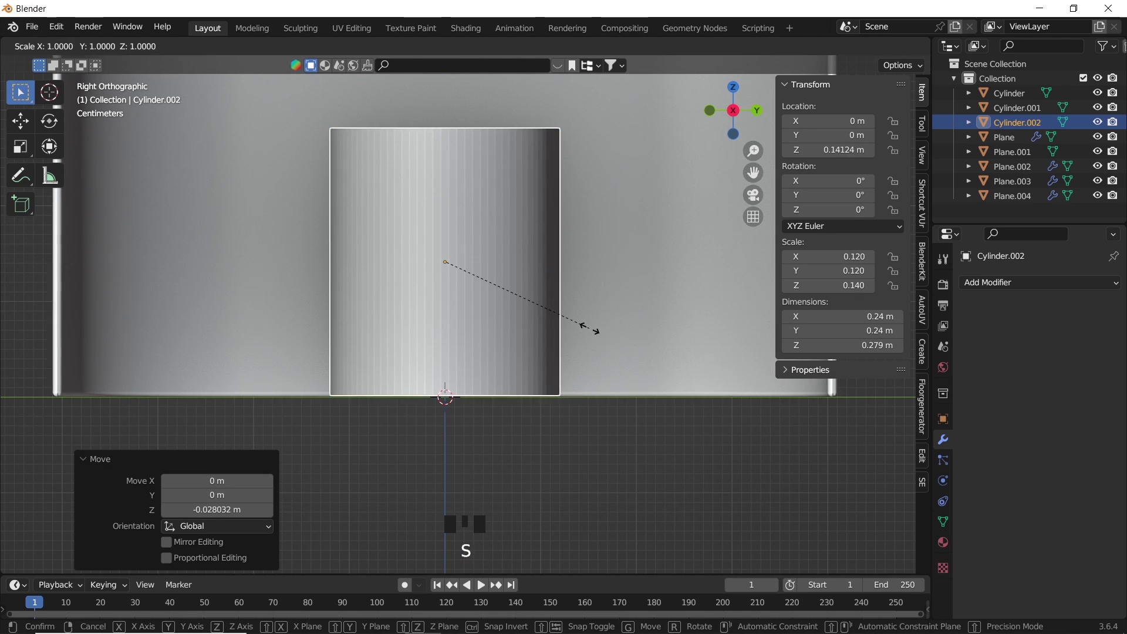
click(573, 330)
key(g)
key(z)
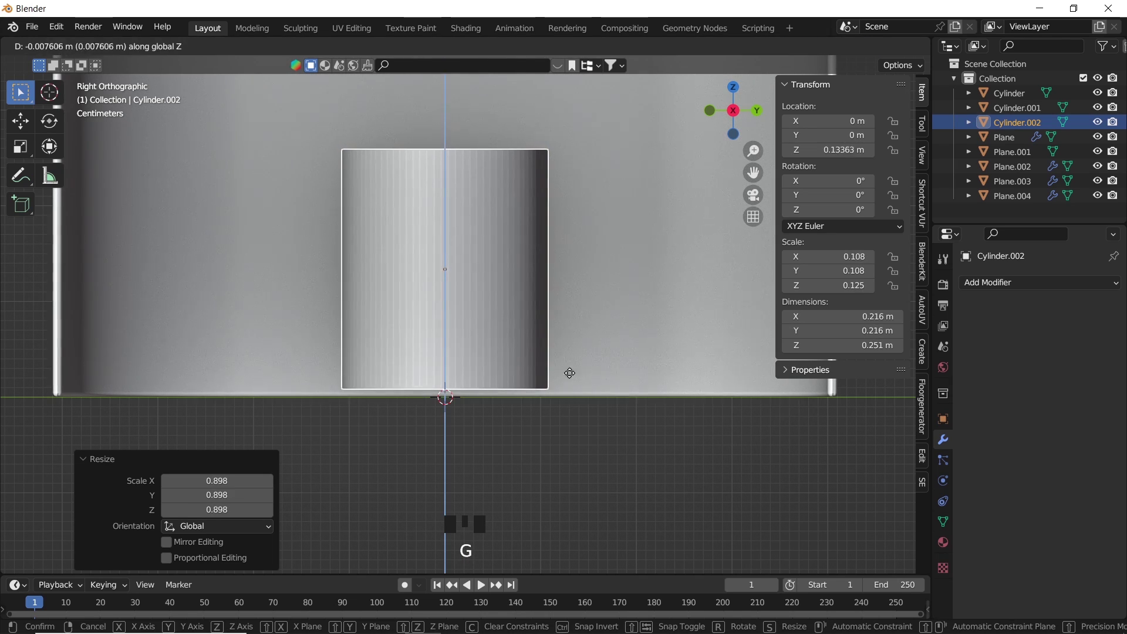
click(569, 428)
Step: Add one loop cut around the cylinder in Edit Mode, slid close to its base with a factor of about 0.858
key(Tab)
key(ctrl+r)
click(531, 335)
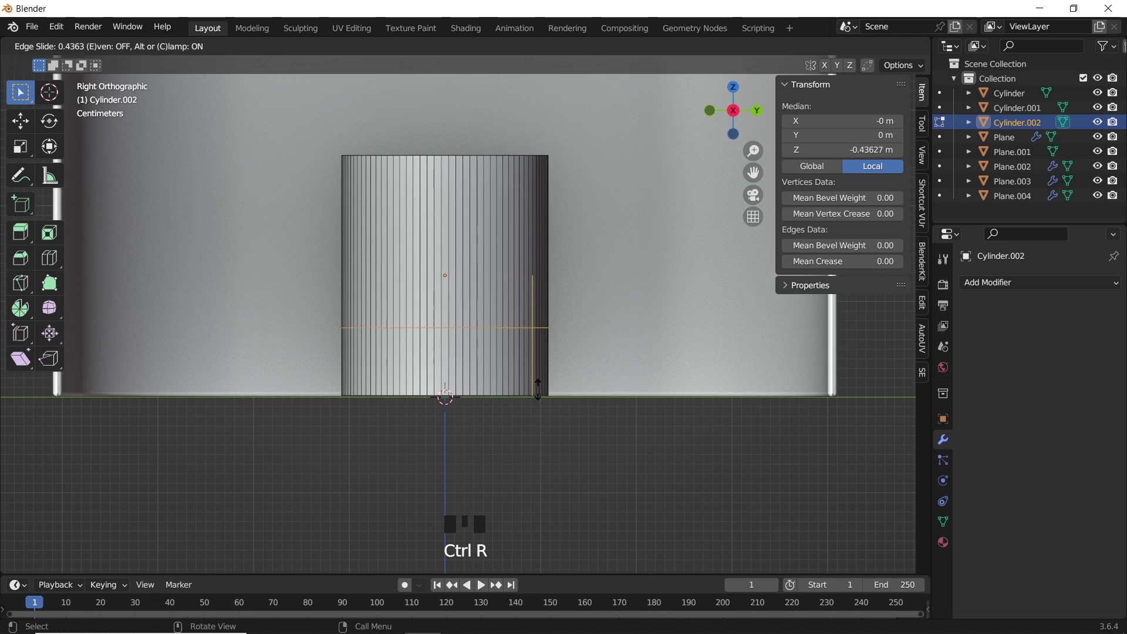
click(556, 441)
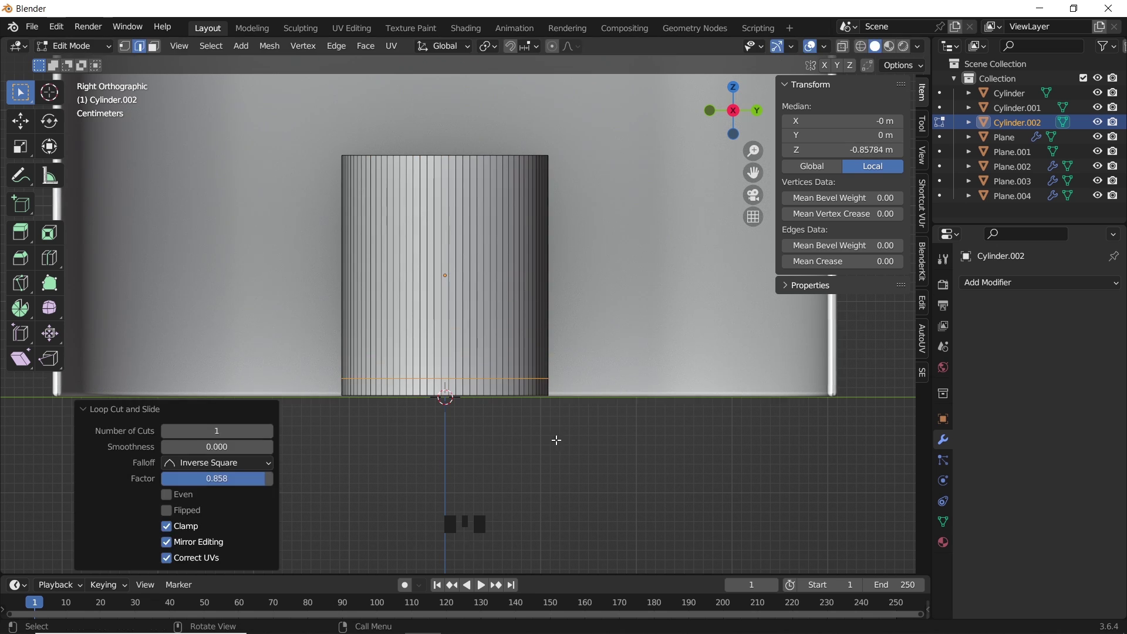
Step: Extrude the cylinder's top face and the side faces above the loop cut along their normals with an offset of 0.0922 m
key(3)
alt+click(525, 272)
middle_drag(526, 272, 440, 234)
shift+click(392, 167)
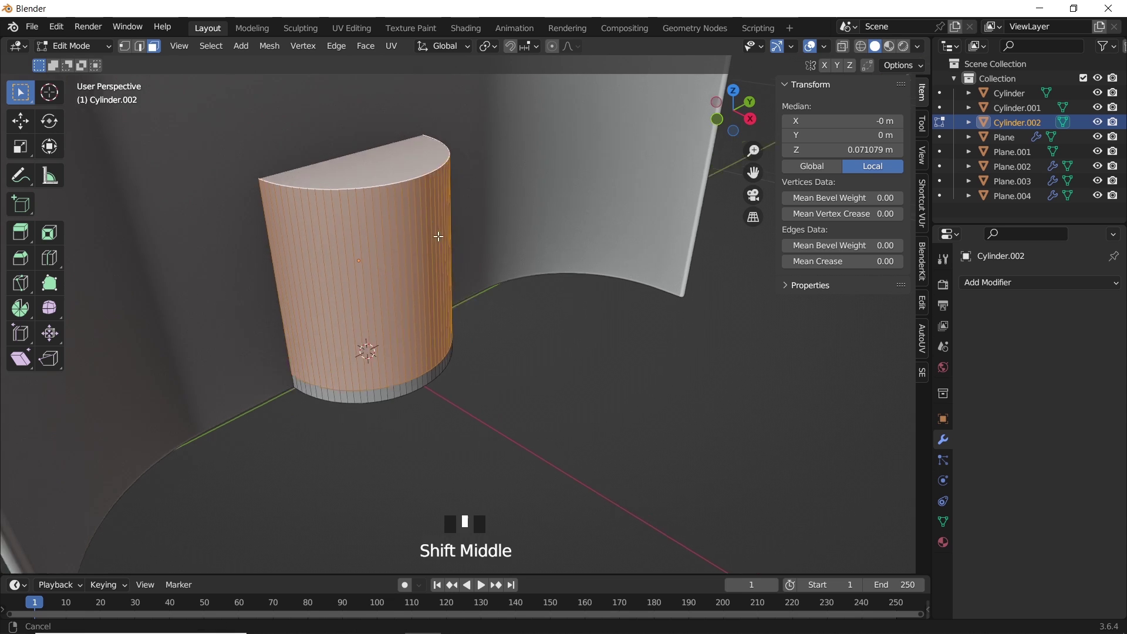
scroll(440, 235, up, 4)
right_click(511, 292)
click(503, 350)
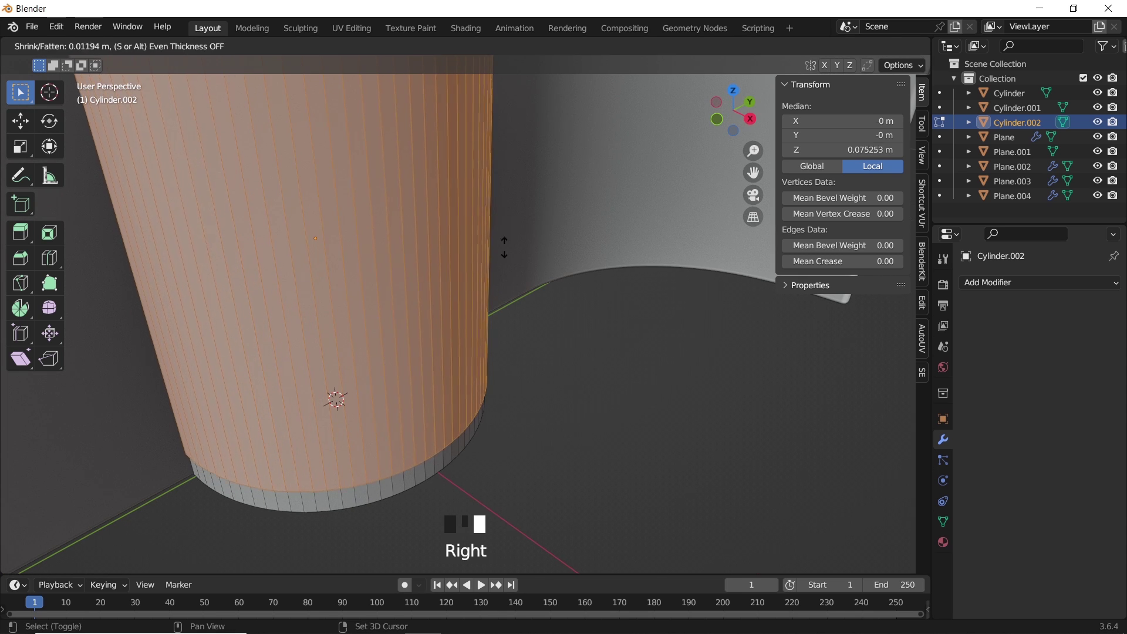
click(454, 148)
scroll(456, 283, down, 3)
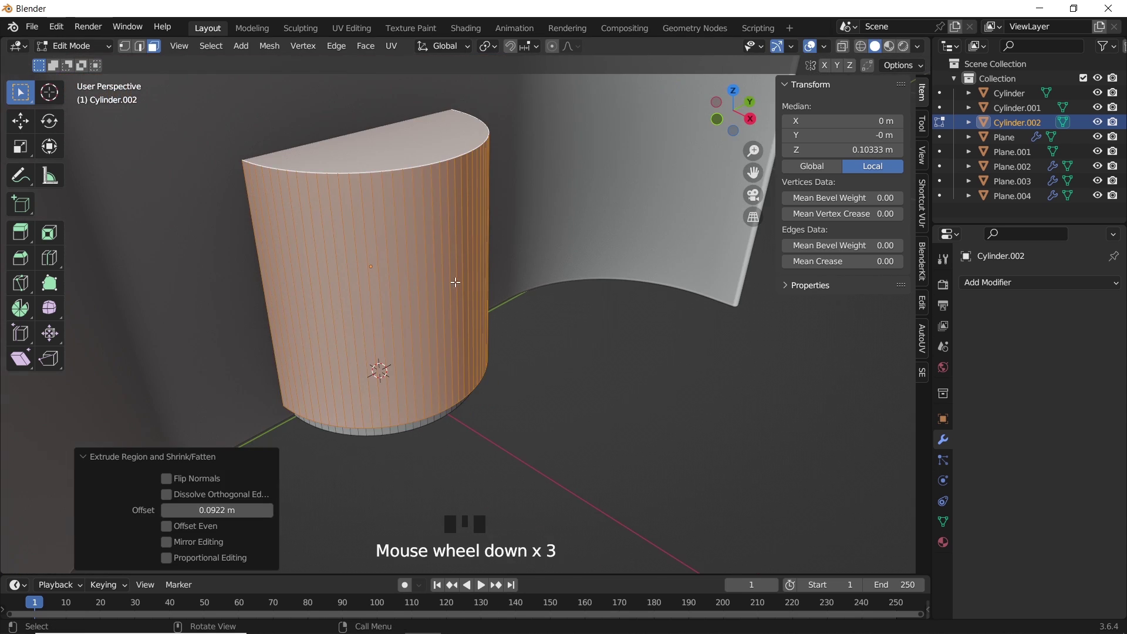
Step: Return to Object Mode and move the stool about 0.328 m along X, out in front of the table
key(Tab)
key(g)
key(x)
click(711, 412)
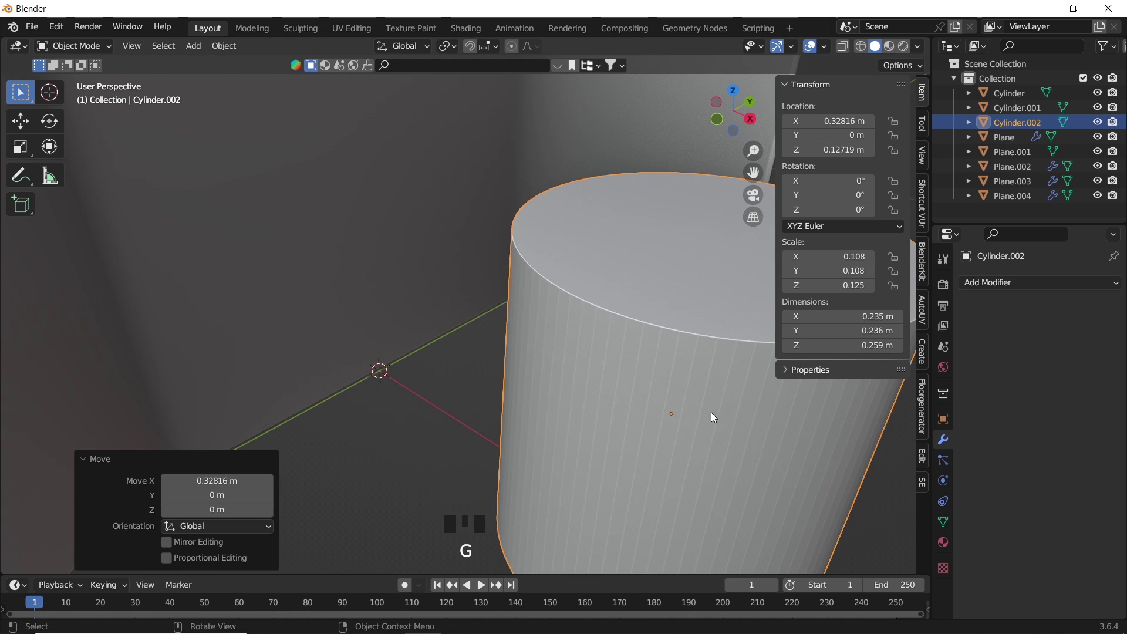
Step: Apply auto smooth shading with a 30° angle to the stool
right_click(672, 403)
click(674, 352)
scroll(639, 434, down, 4)
click(551, 330)
right_click(540, 339)
click(541, 340)
Step: Adjust the stool's distance from the table, placing it at about X 0.30 m
shift+middle_drag(602, 383, 508, 336)
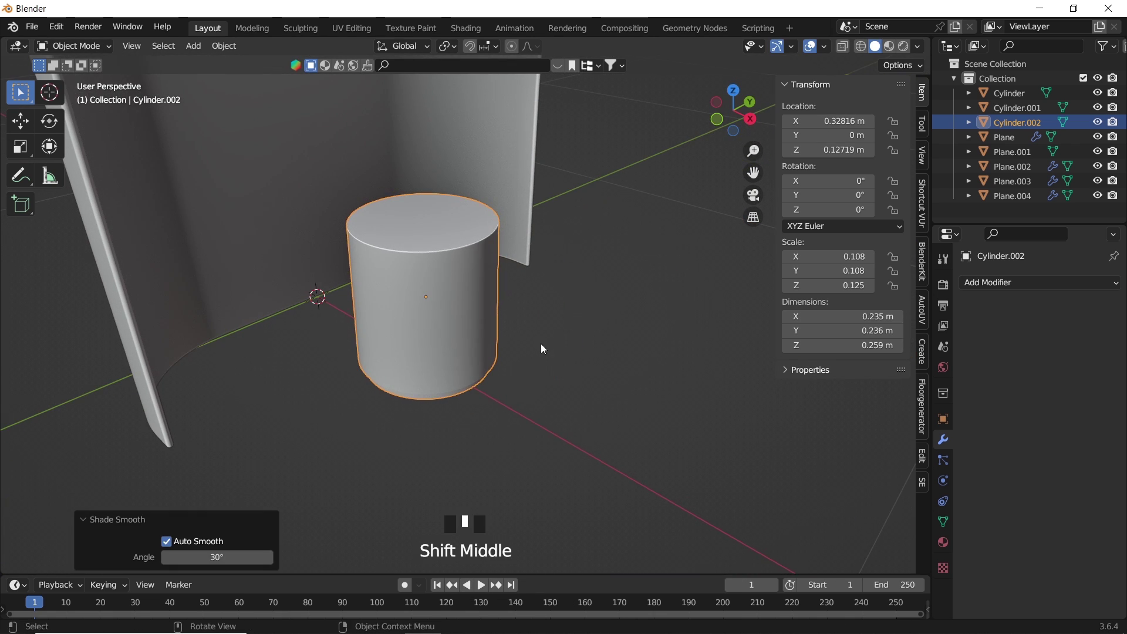
key(g)
key(x)
click(584, 382)
middle_drag(584, 382, 434, 402)
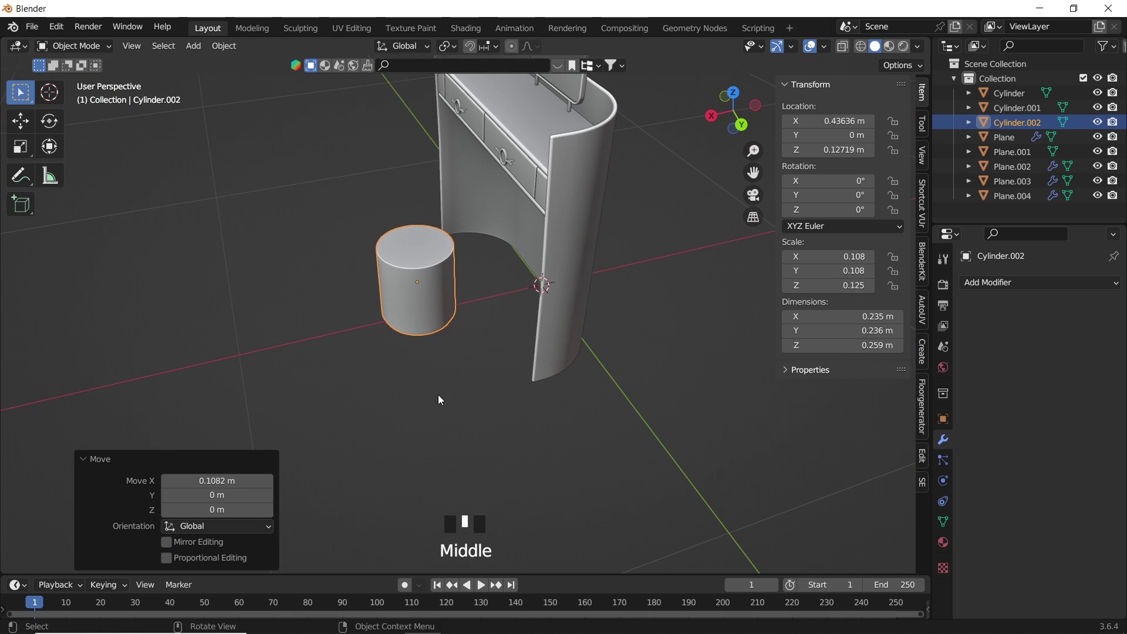
key(g)
key(x)
click(486, 319)
shift+middle_drag(486, 319, 475, 259)
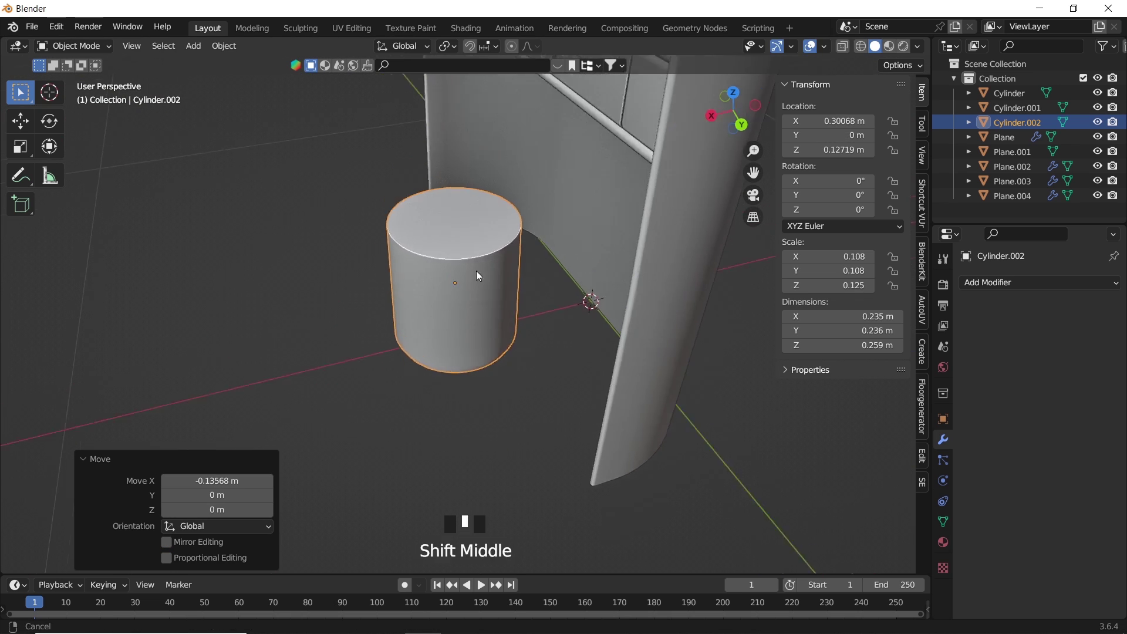
Step: Duplicate the stool's top rim edge loop upward about 0.058 m and separate it into its own object
scroll(486, 299, up, 5)
key(Tab)
key(2)
alt+click(495, 303)
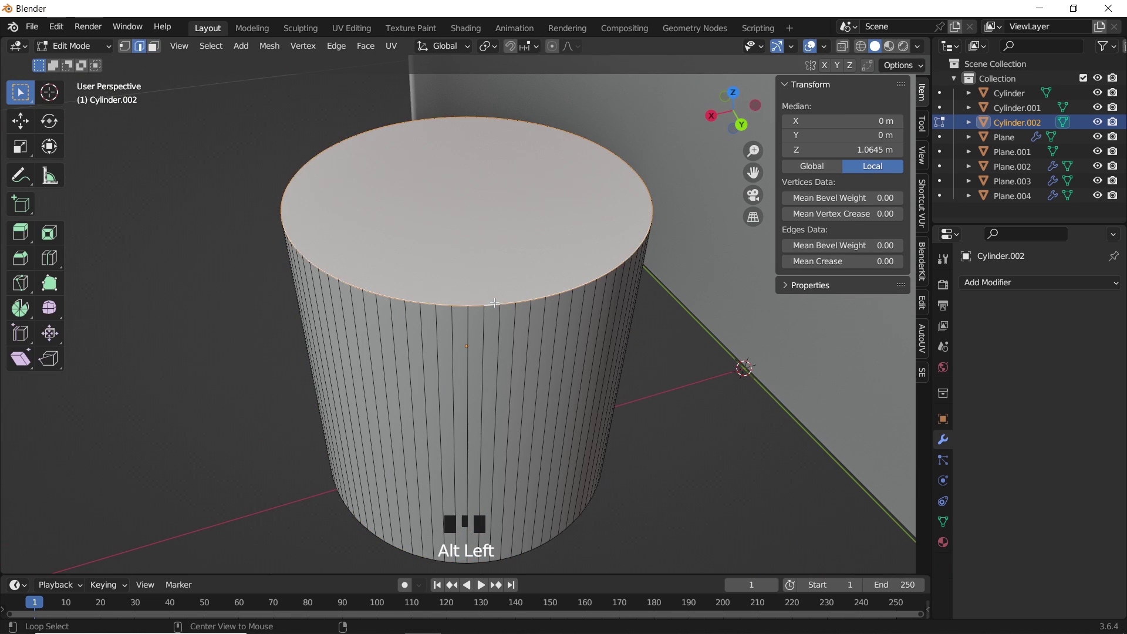
key(shift+d)
key(z)
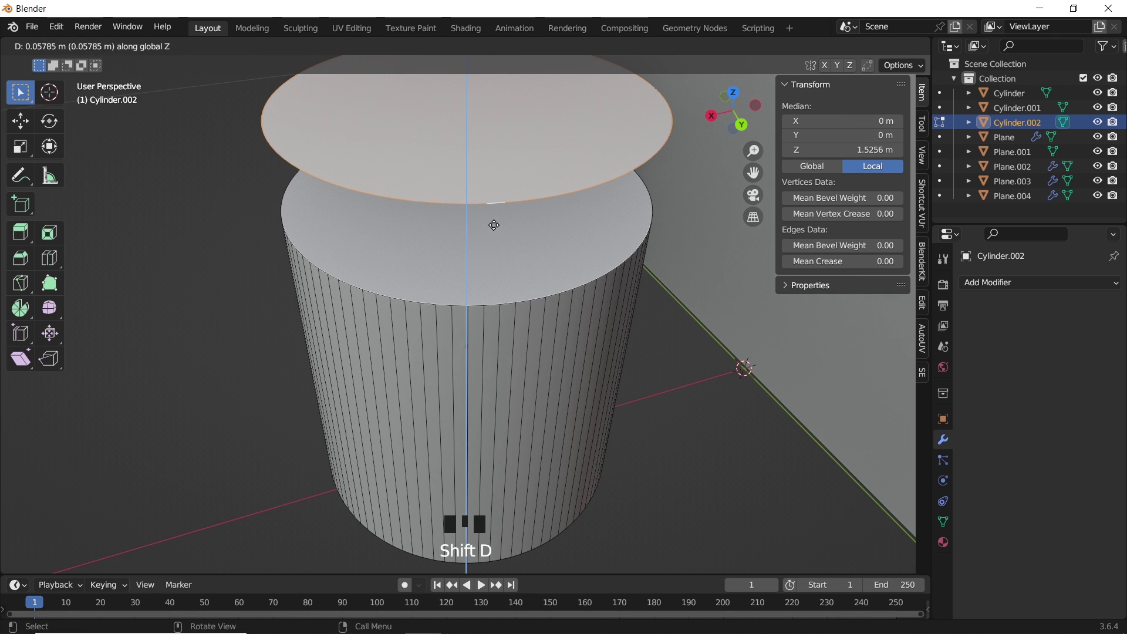
click(496, 224)
key(p)
click(496, 222)
key(Tab)
Step: Convert the separated rim disc to a curve and give it a round bevel with a depth of 0.012 m
click(484, 186)
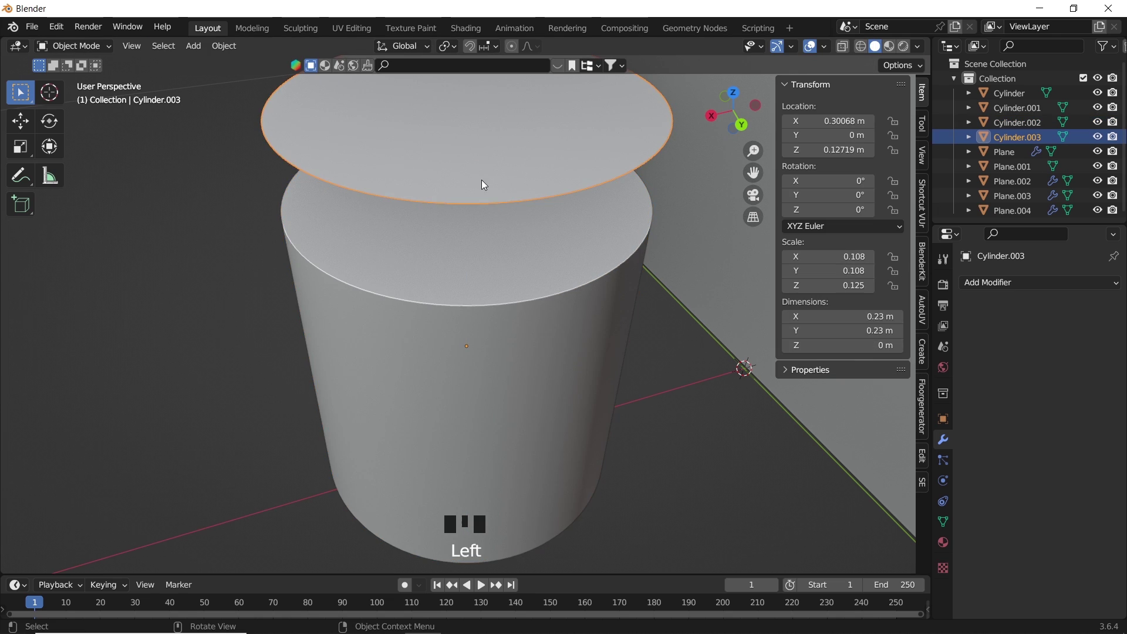
click(233, 45)
mouse_move(323, 473)
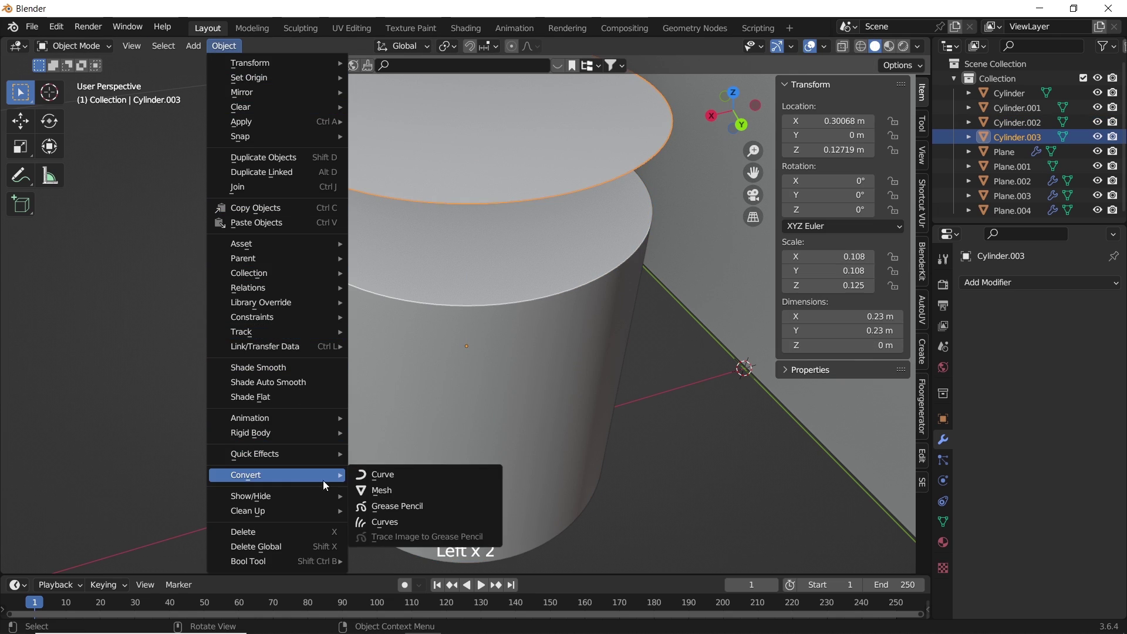
click(374, 478)
click(943, 502)
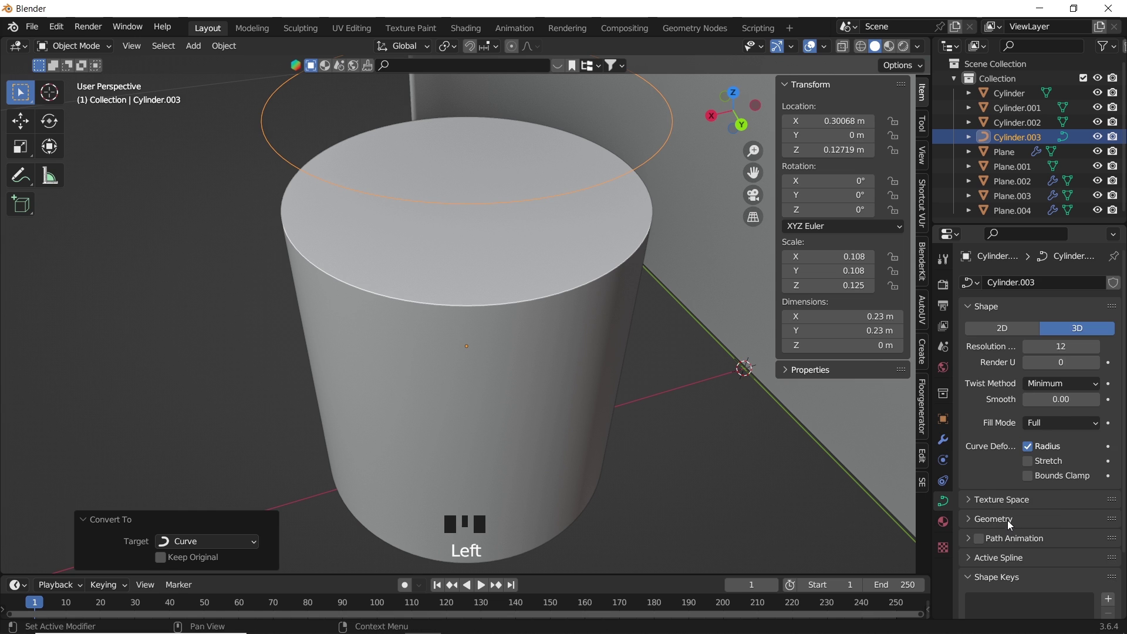
click(1007, 520)
scroll(1009, 521, down, 5)
shift+drag(1061, 550, 1056, 549)
Step: Lower the ring curve along Z onto the stool's top rim to form a piping edge
key(g)
key(z)
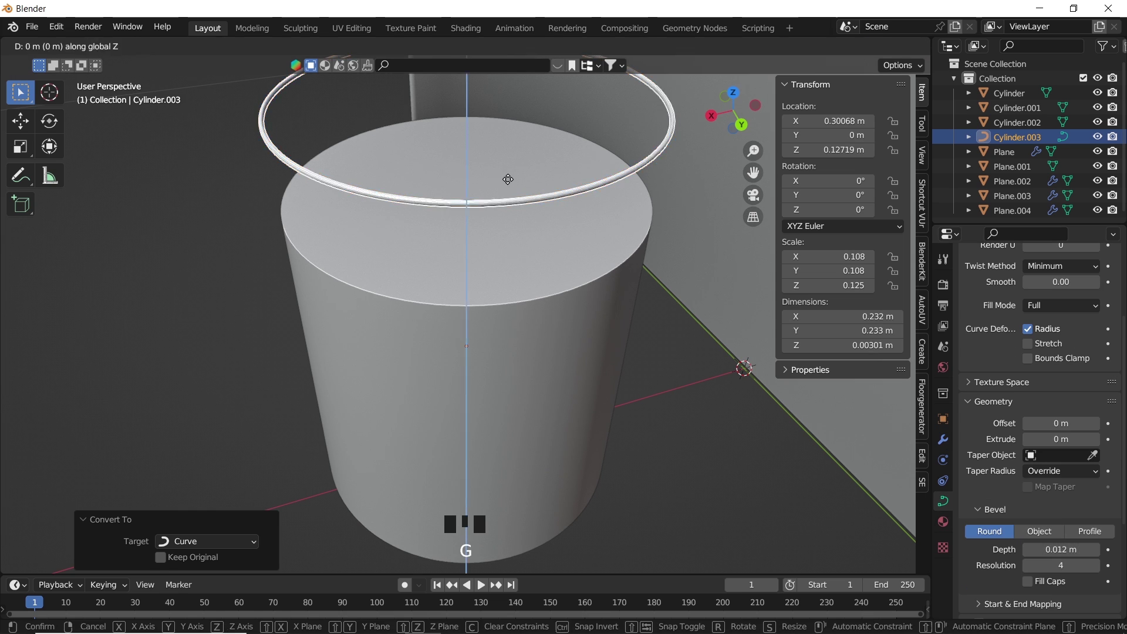
click(533, 271)
middle_drag(535, 269, 607, 234)
key(g)
key(z)
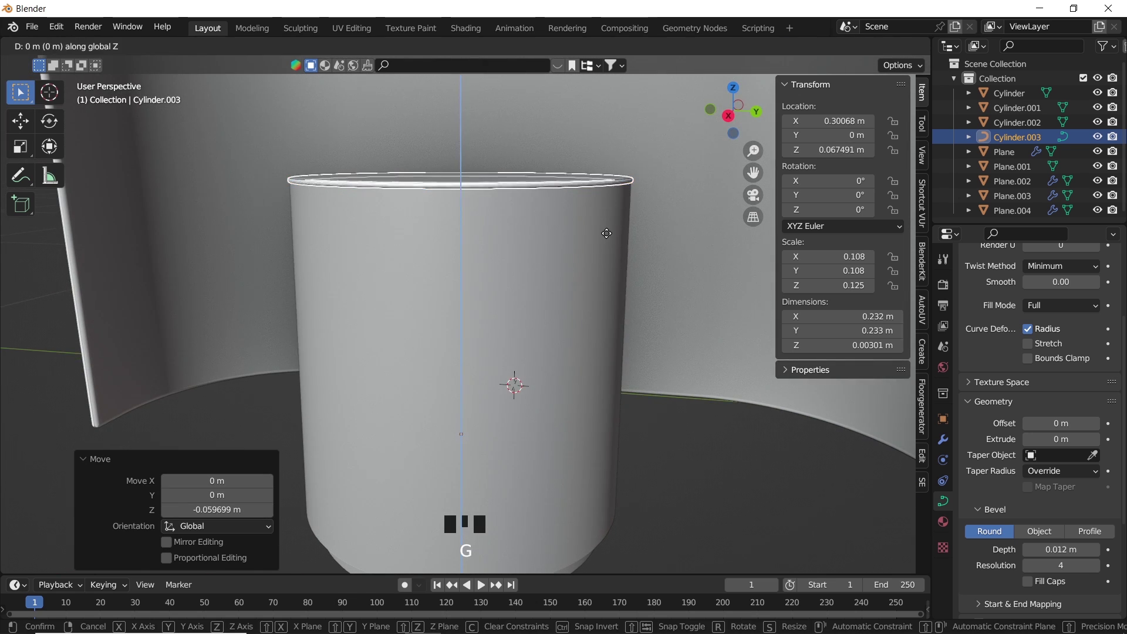
click(611, 231)
click(611, 231)
middle_drag(588, 363, 432, 326)
scroll(455, 329, up, 3)
scroll(562, 229, down, 2)
shift+middle_drag(562, 229, 530, 241)
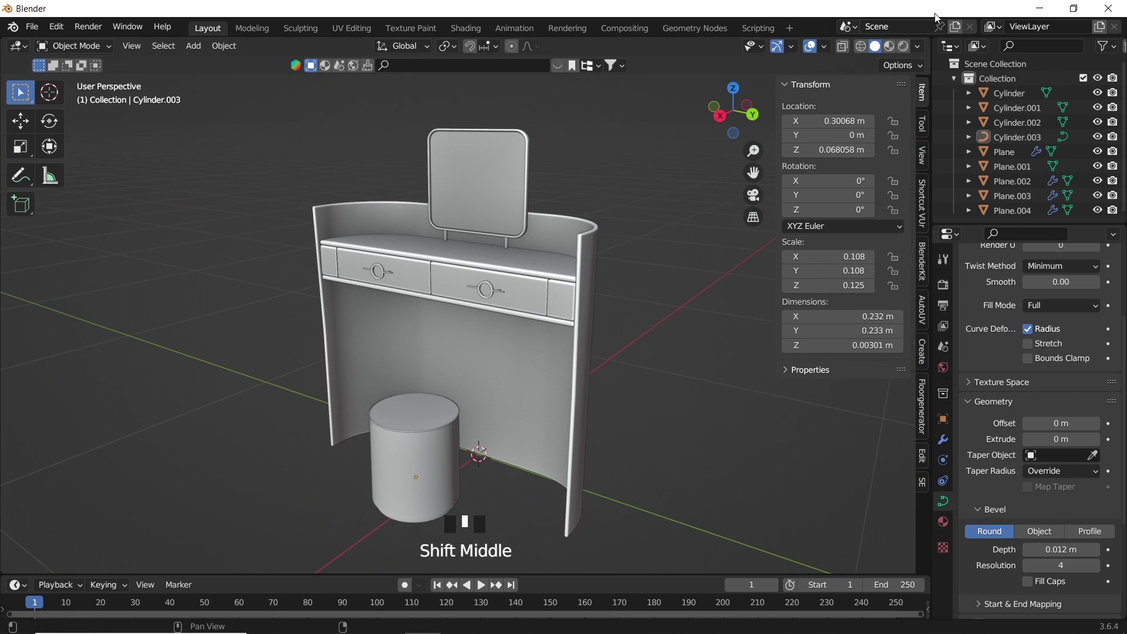
Step: Switch to Material Preview shading and give the mirror panel a new Glossy BSDF material with reduced roughness
click(890, 52)
click(1012, 210)
click(943, 522)
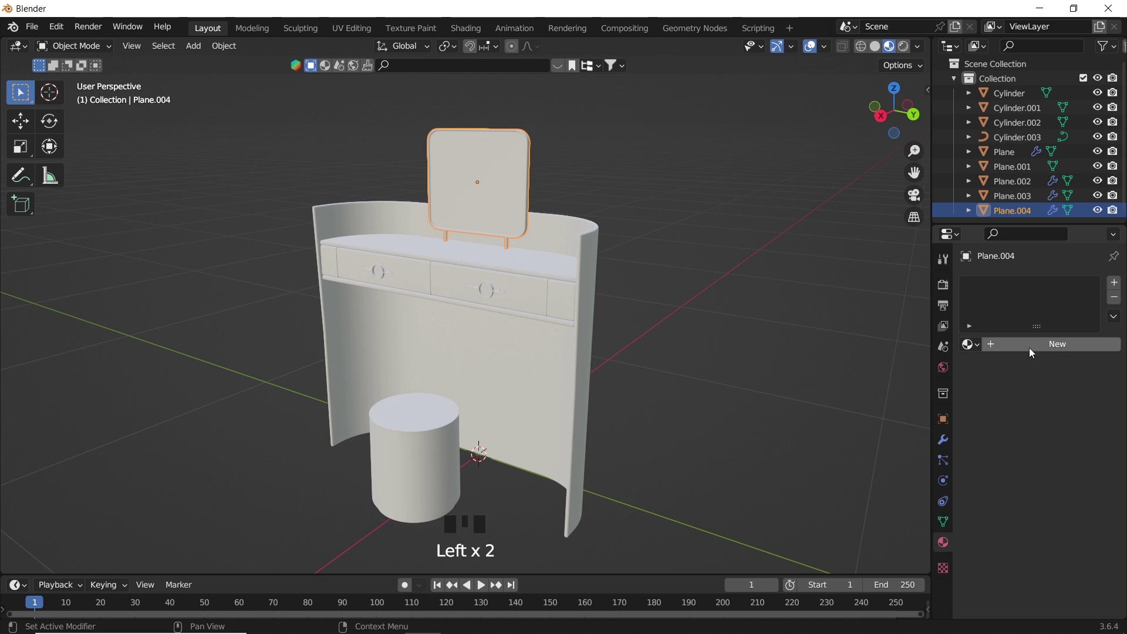
click(1031, 345)
click(1061, 435)
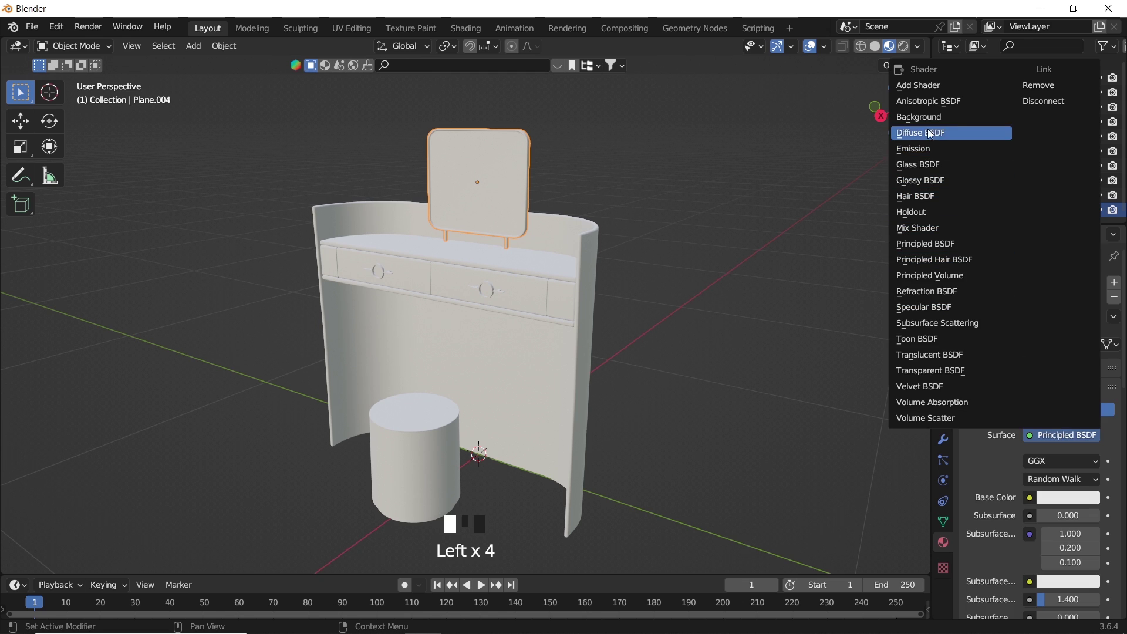
click(920, 182)
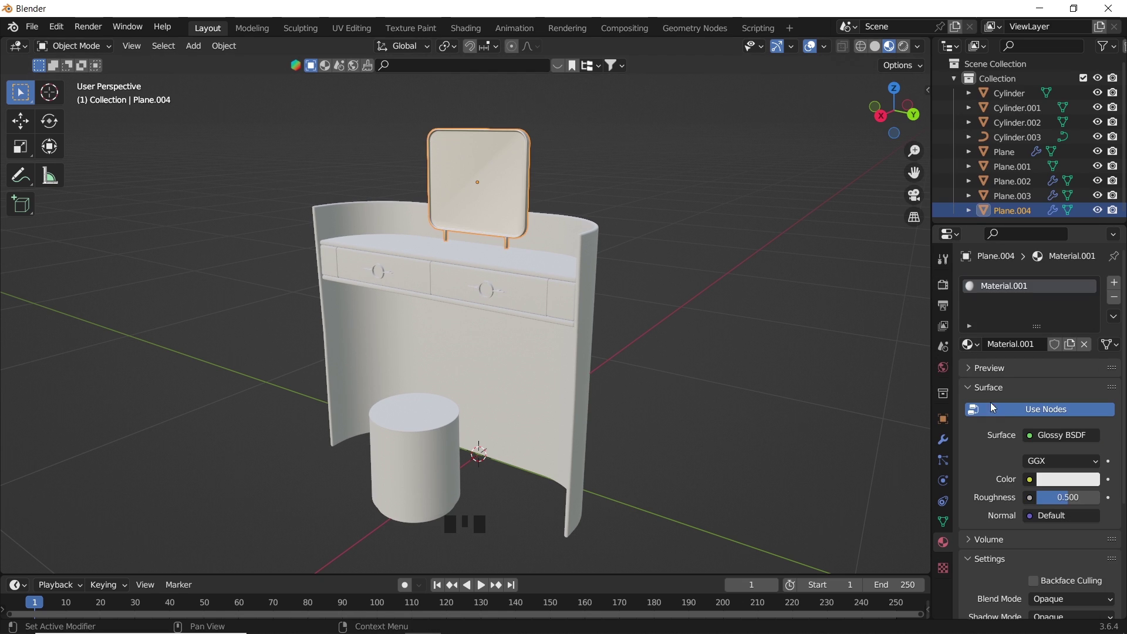
drag(1058, 497, 1038, 497)
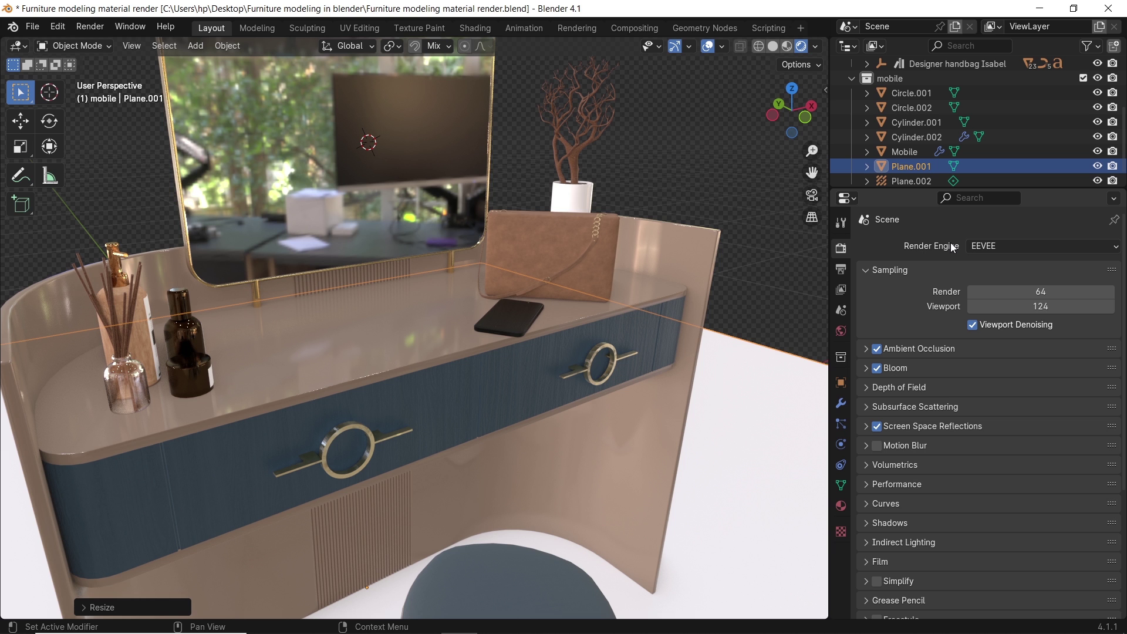
Step: Compare the finished dressing table scene rendered in Cycles and in EEVEE, ending in EEVEE and examining it from several angles
click(987, 247)
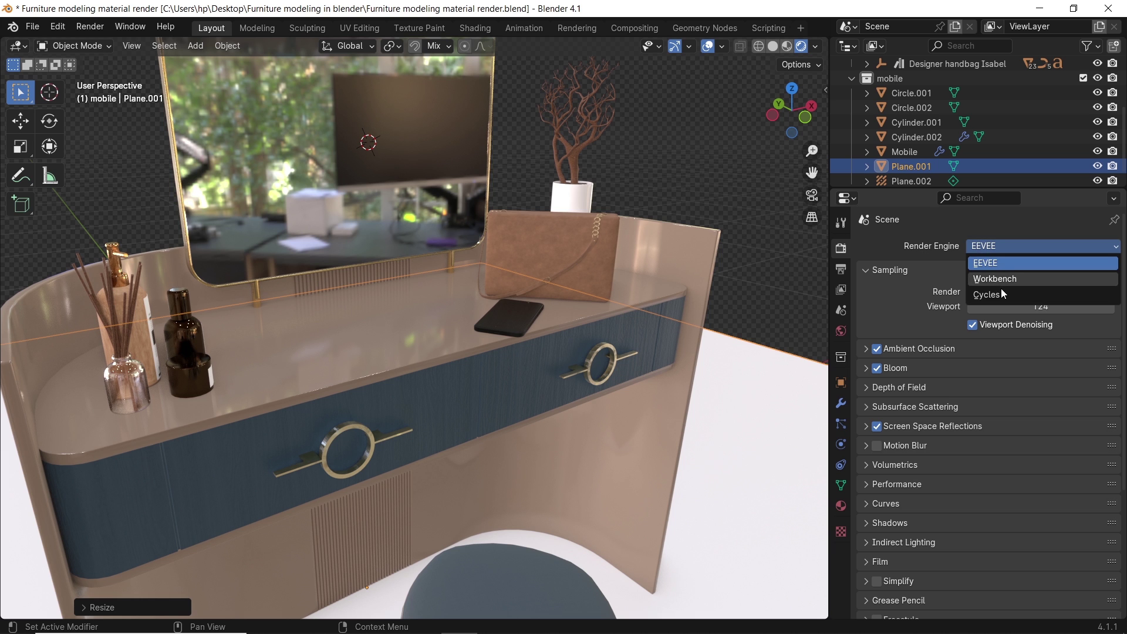
click(1002, 288)
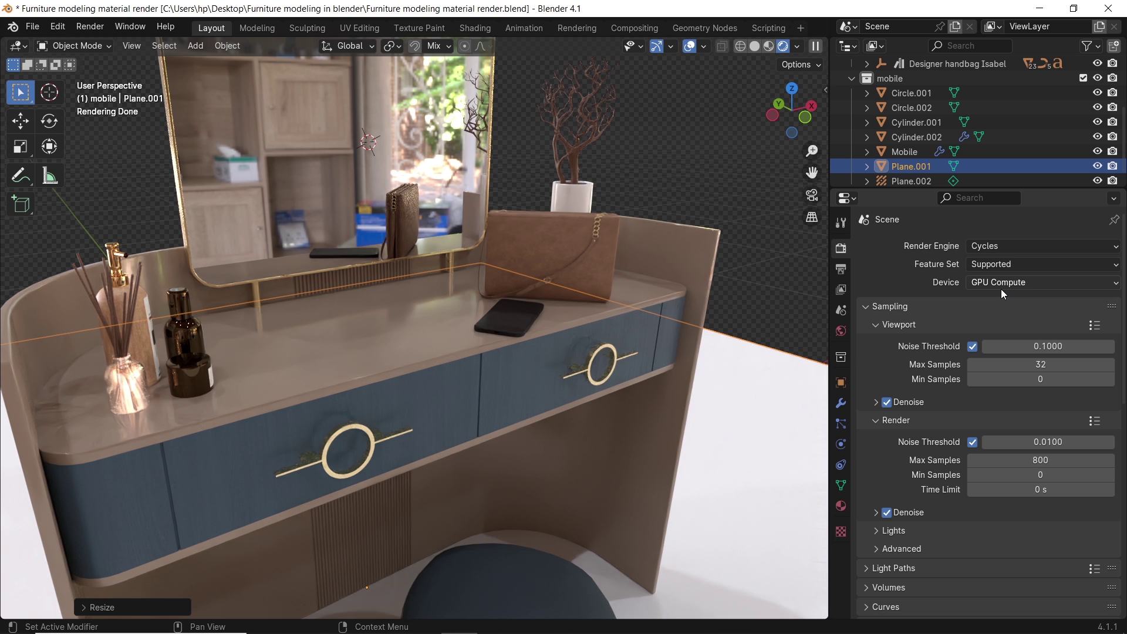
click(998, 245)
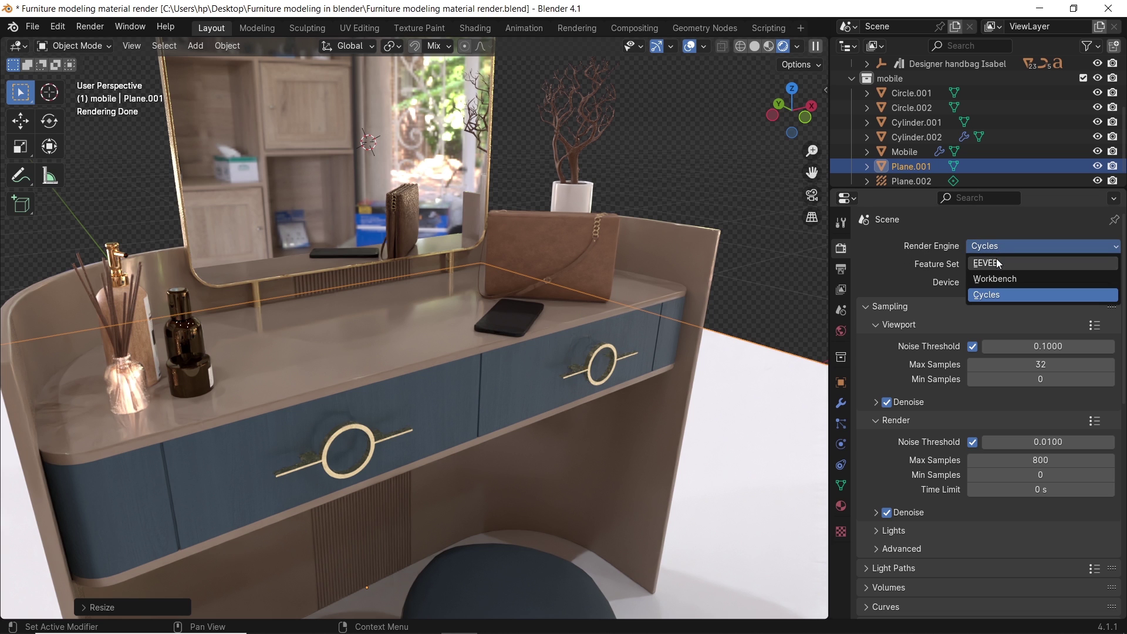
click(998, 263)
middle_drag(692, 403, 541, 400)
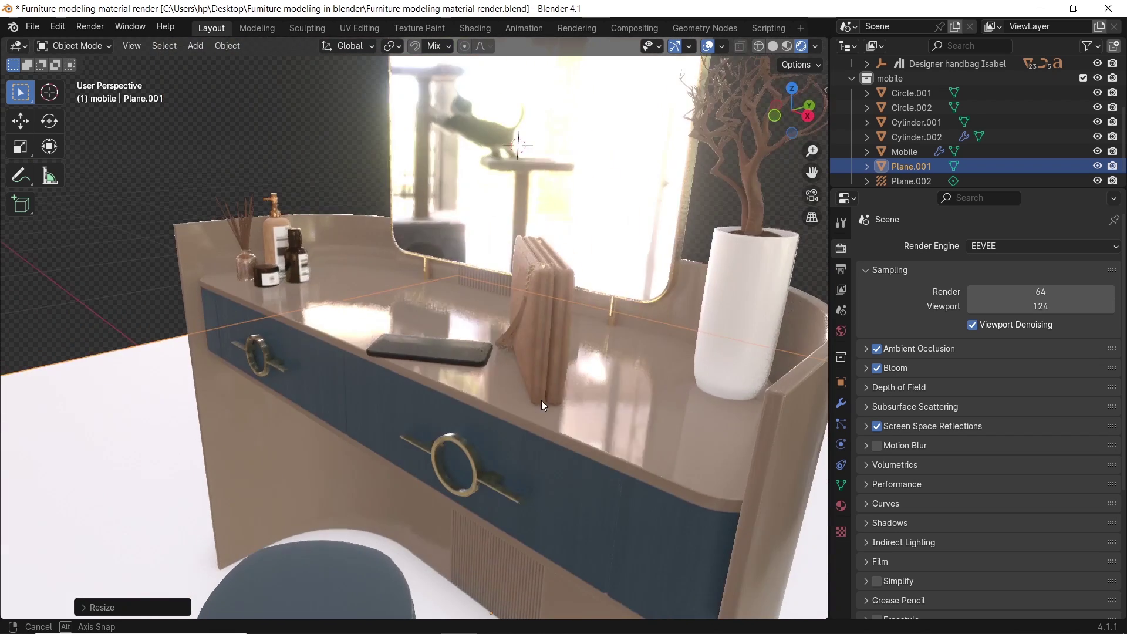
scroll(542, 401, down, 5)
middle_drag(538, 471, 692, 447)
scroll(693, 441, up, 3)
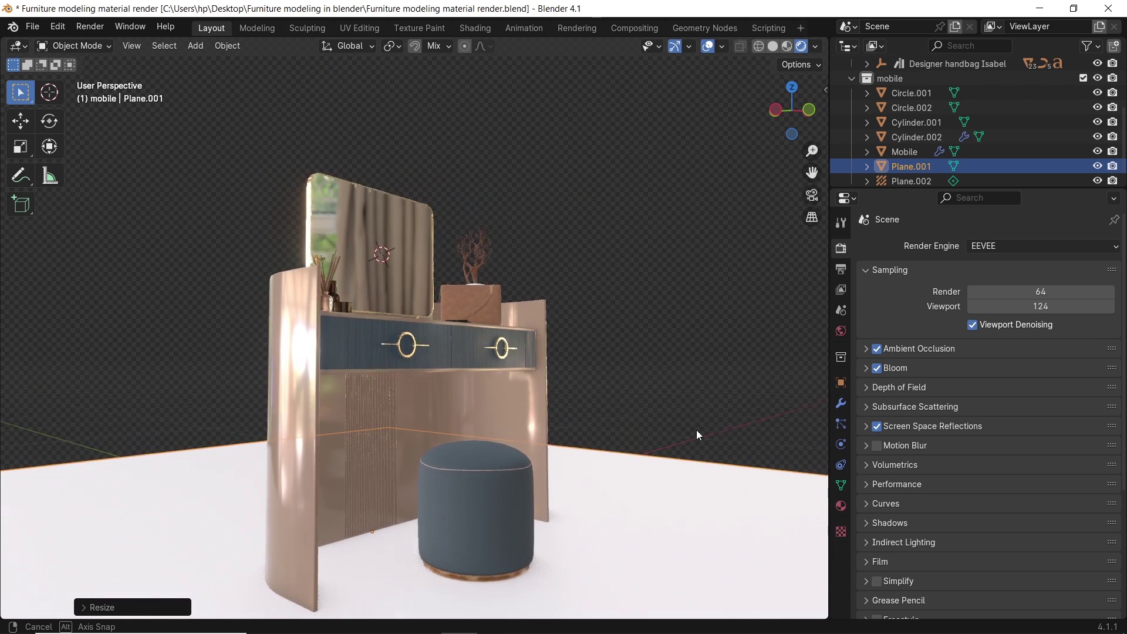
shift+middle_drag(693, 459, 698, 432)
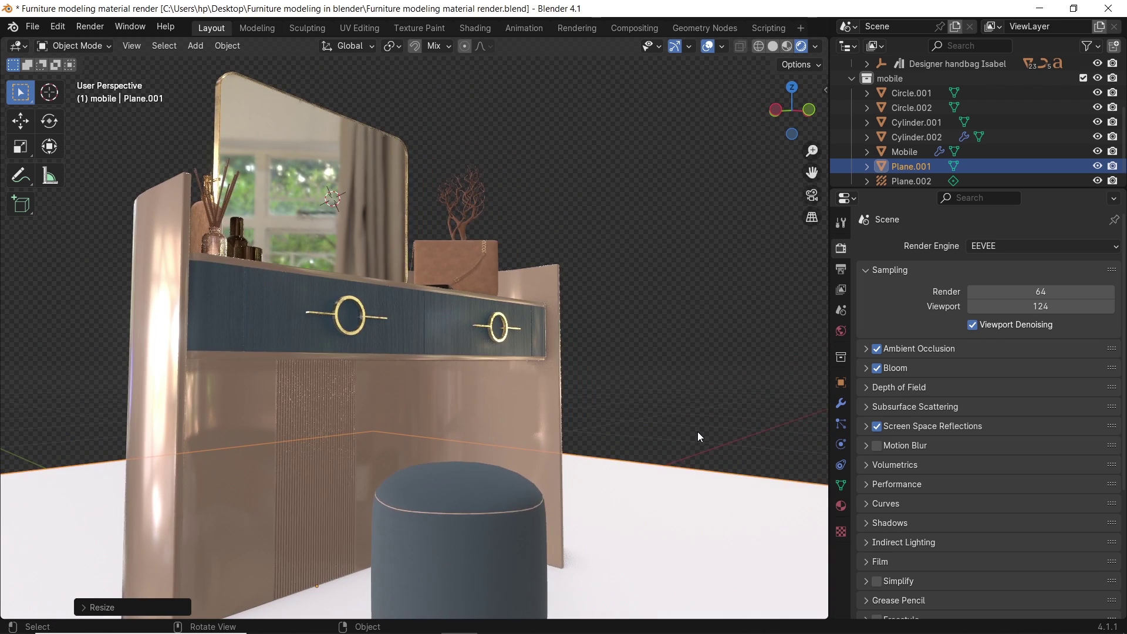